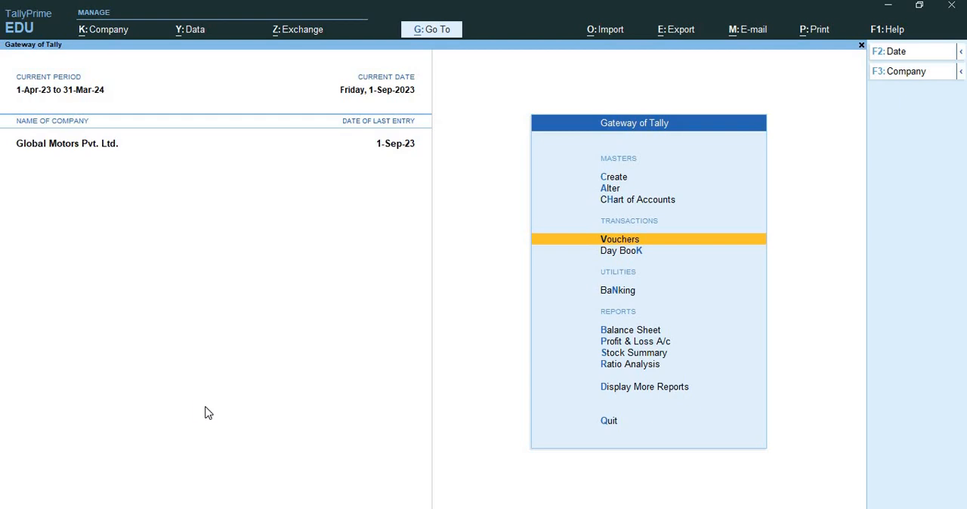
Start a new journal voucher with the reference date 1-Sep-23, leaving the reference number blank
key("Return")
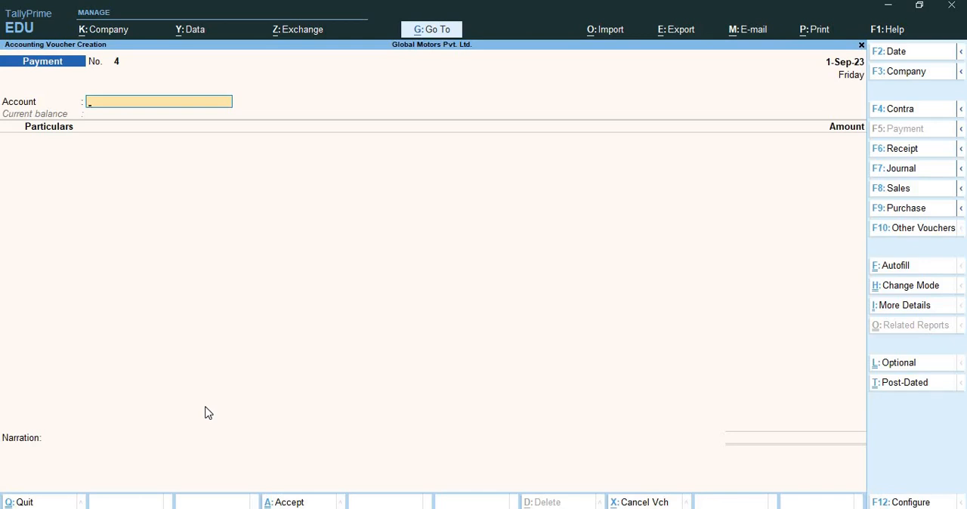
key("F7")
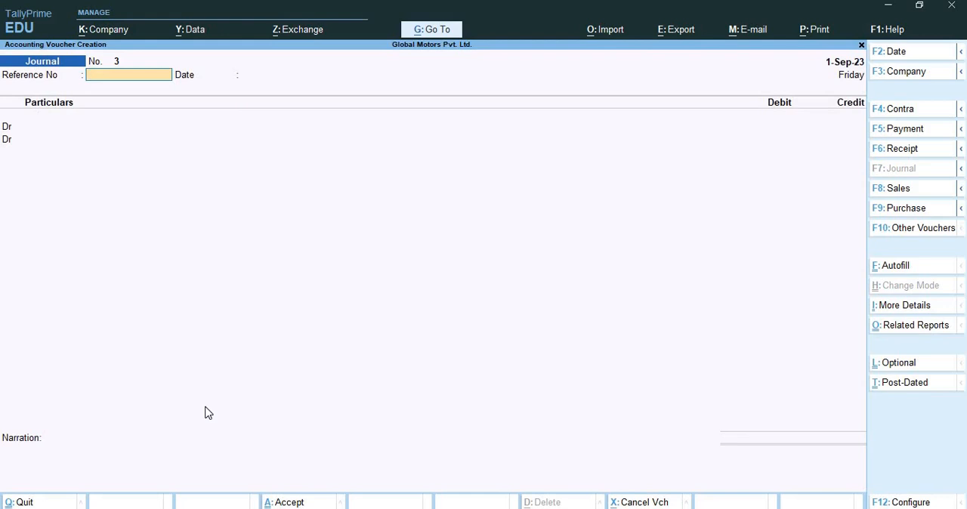
key("Return")
type("1-9")
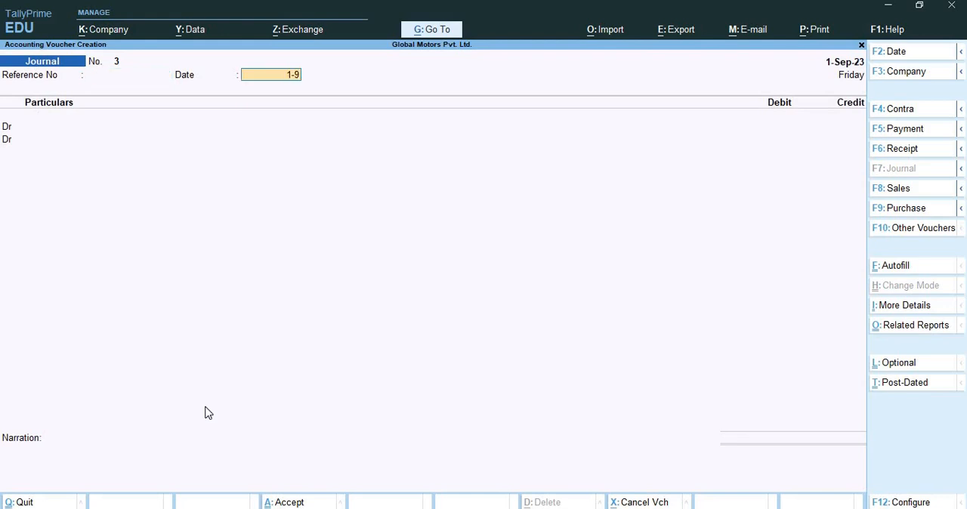
key("Return")
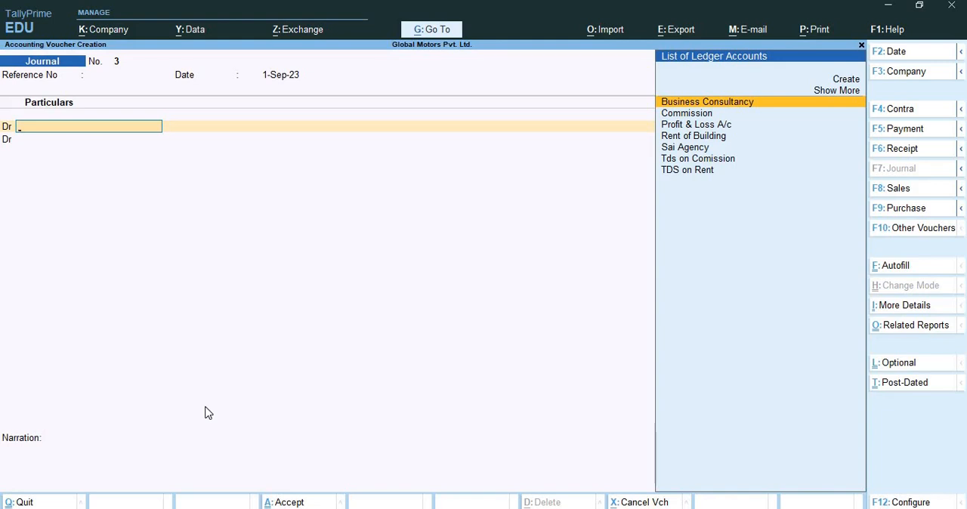
Create a new ledger named Advertisement Services for the voucher's first debit line
key("ctrl")
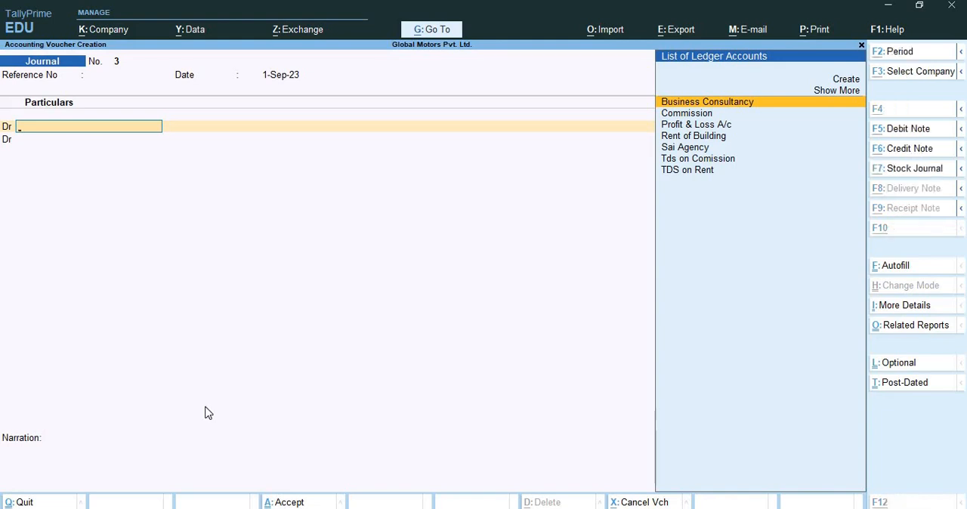
key("alt+c")
type("Advert")
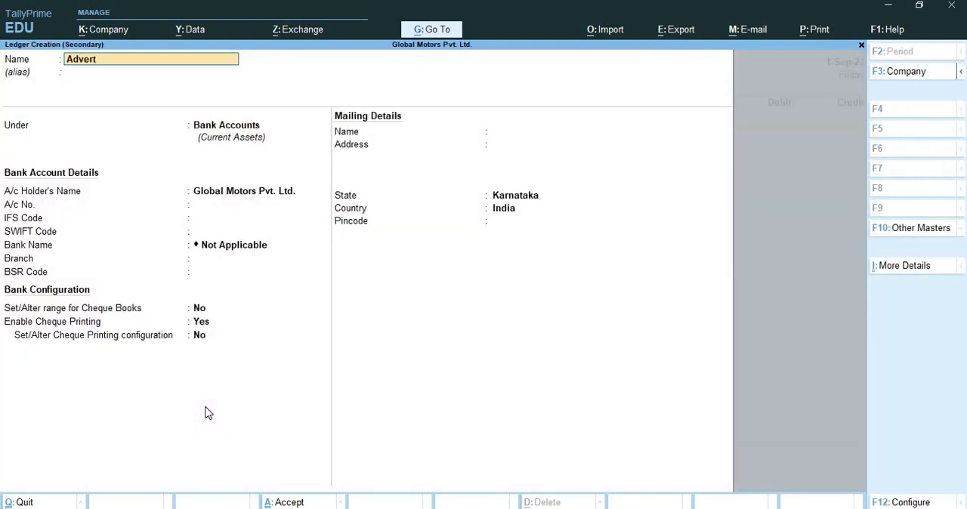
type("isement Services")
key("Return")
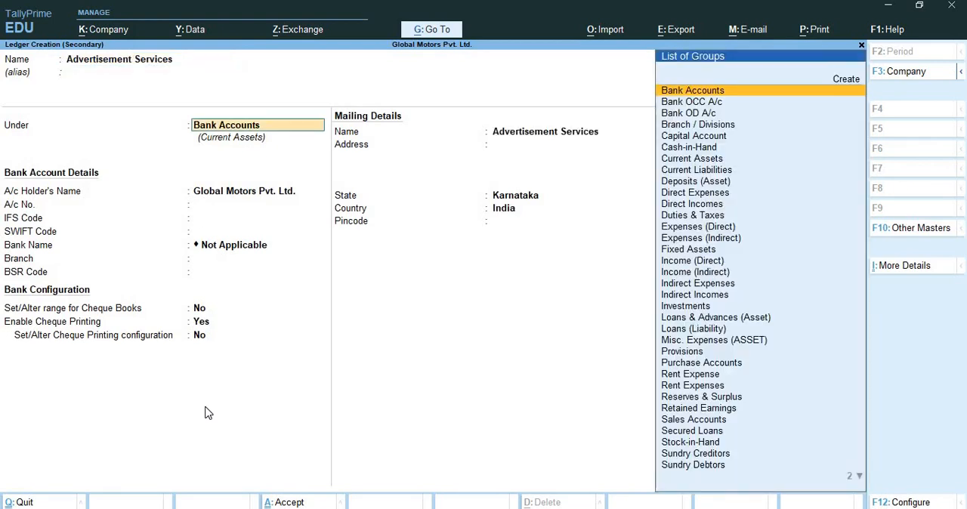
Place the Advertisement Services ledger under Indirect Incomes and set TDS to Applicable
type("Ind")
key("Down")
key("Down")
key("Down")
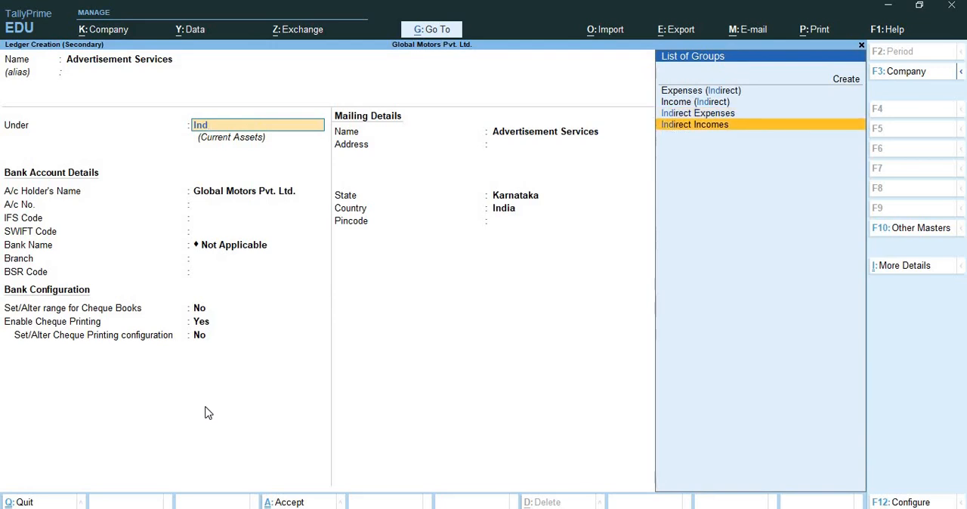
key("Return")
key("Return")
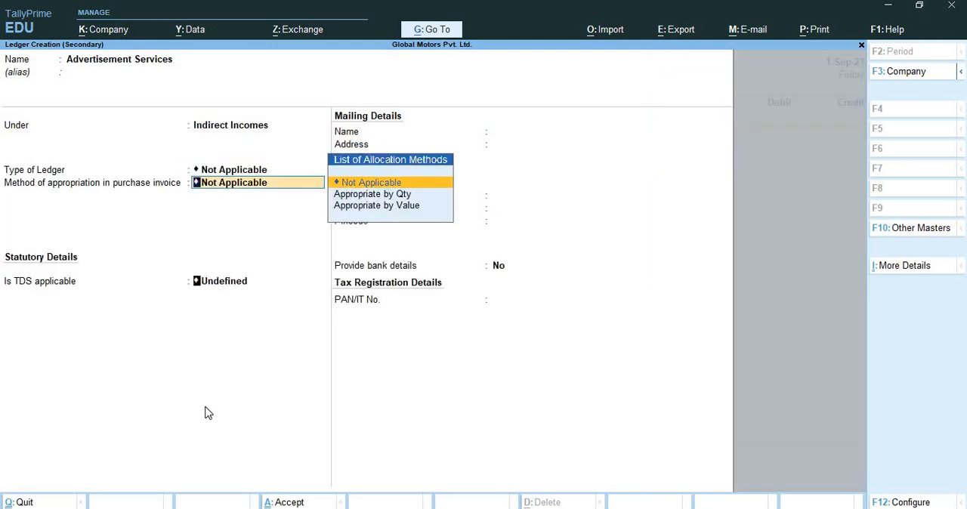
key("Return")
type("A")
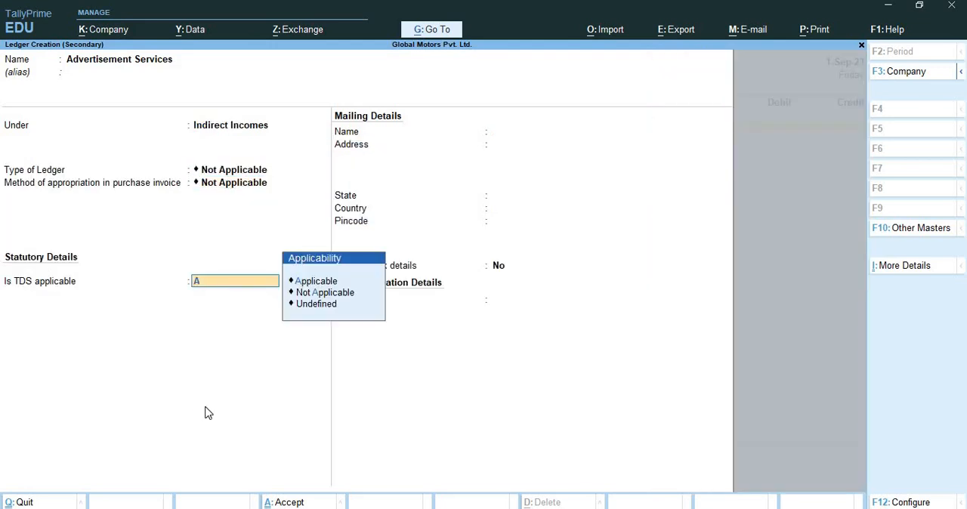
key("Return")
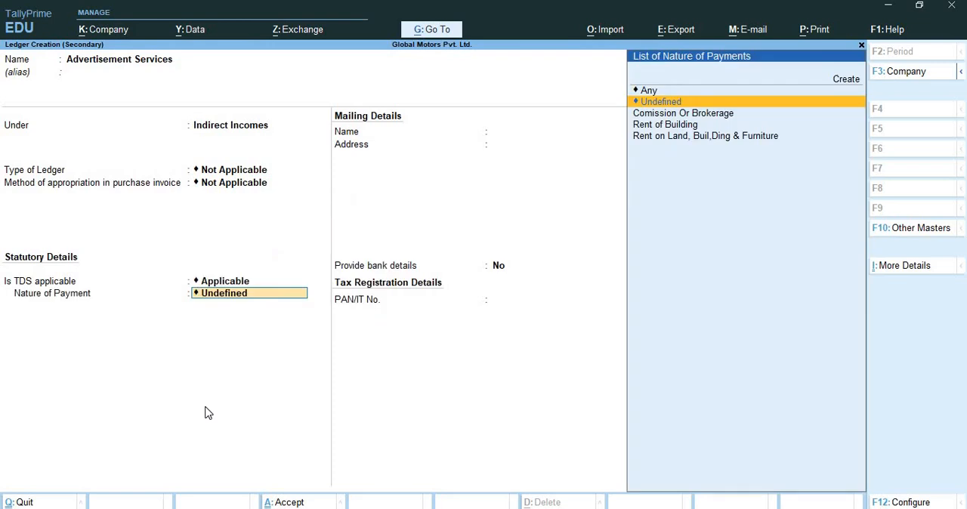
Create a new TDS nature of payment named Payment to Contractor for the ledger
key("alt+c")
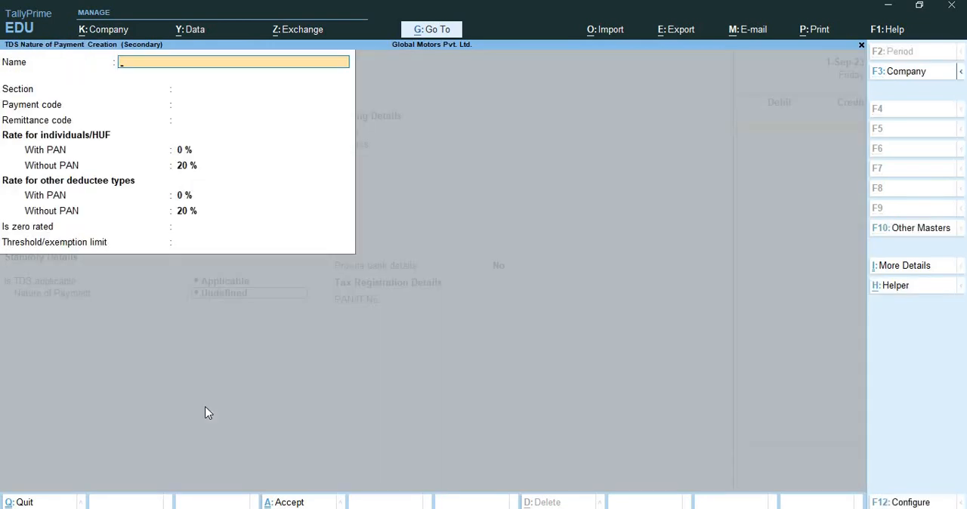
type("Payment to Contractor")
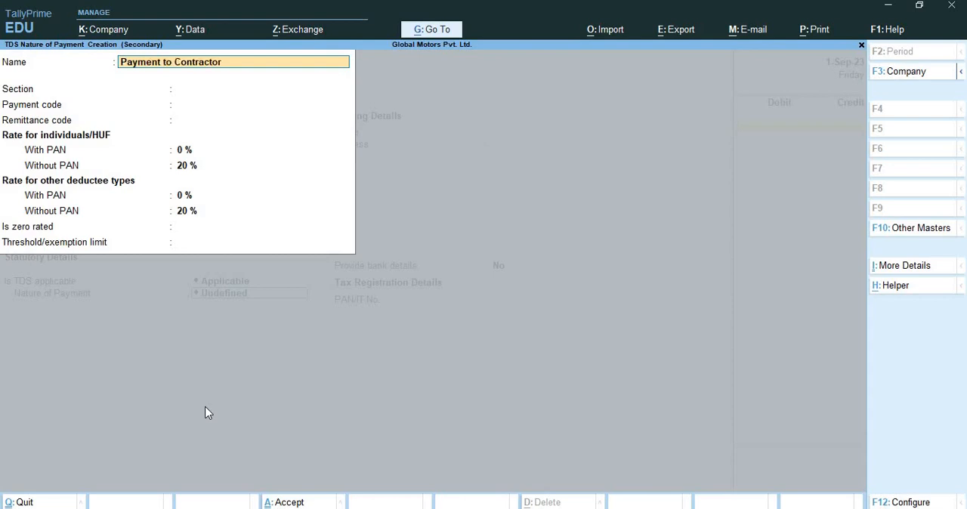
key("Return")
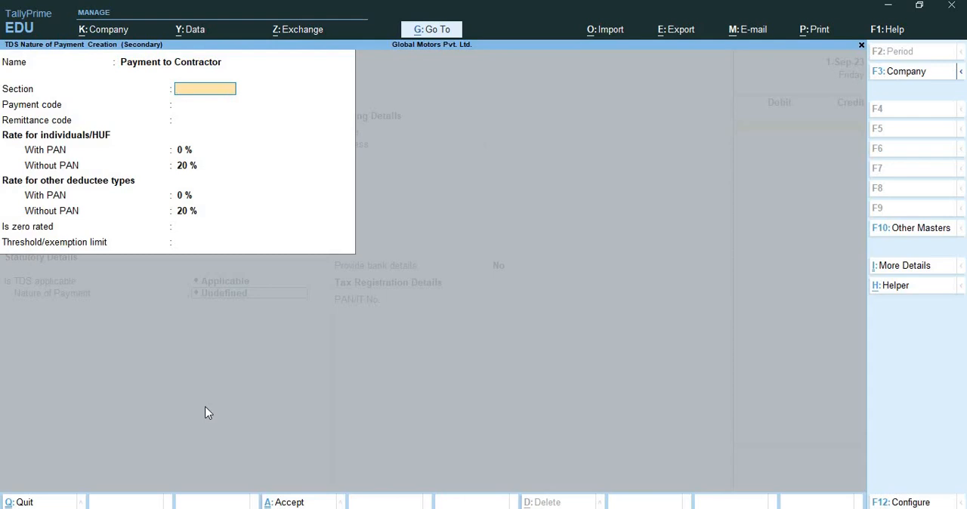
Set the nature of payment's section to 194C and payment code to 94C, leaving the remittance code blank
type("194c")
key("BackSpace")
type("C")
key("Return")
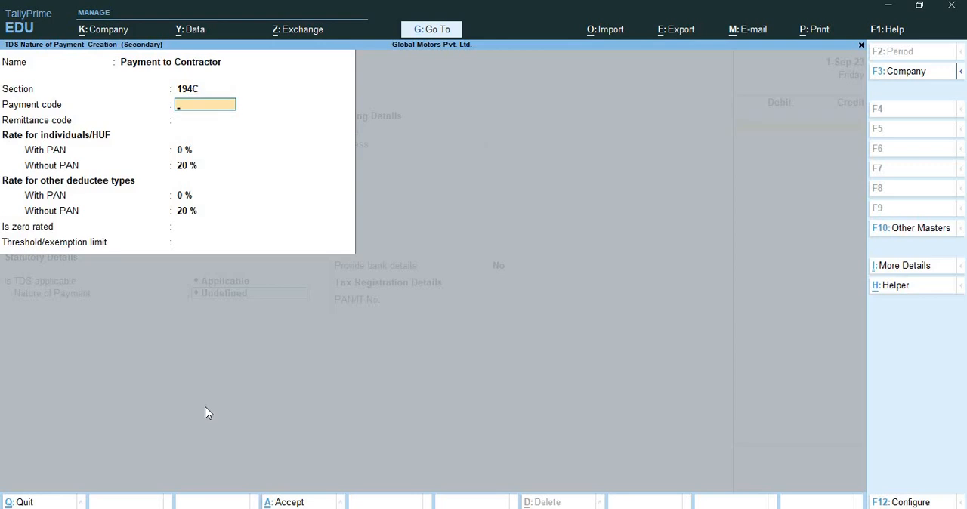
type("0")
key("BackSpace")
type("94C")
key("Return")
key("Return")
Set the with-PAN rates to 2% and the threshold limit to 100000, and save the nature of payment
type("2")
key("BackSpace")
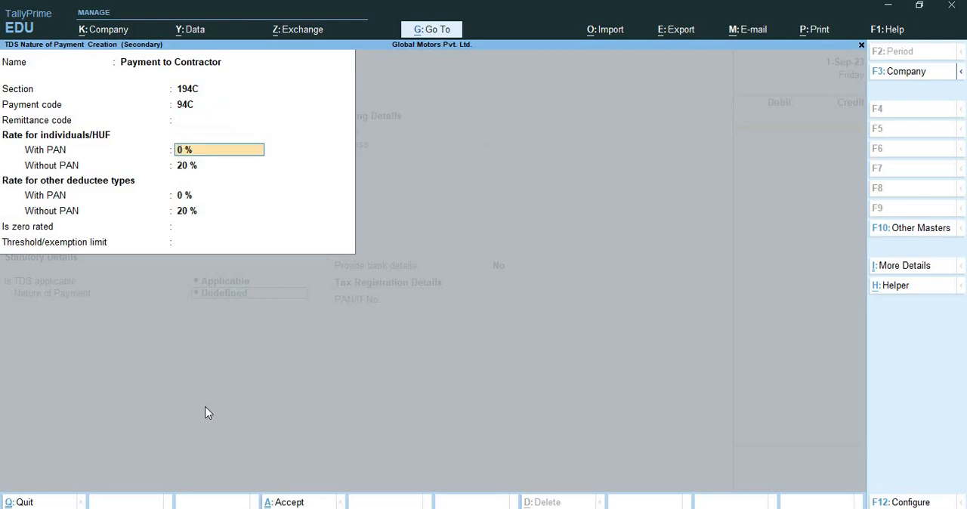
type("2")
key("Return")
key("Return")
key("Return")
key("Return")
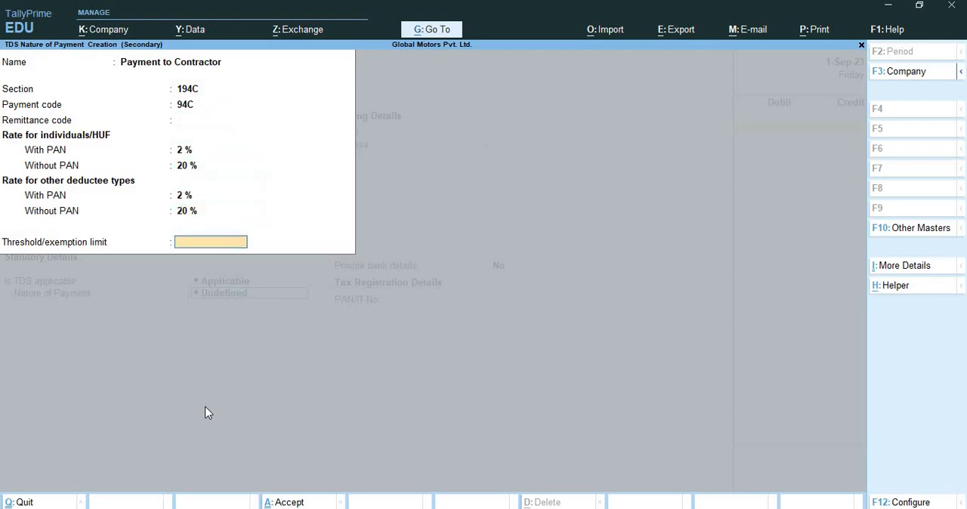
type("100000")
key("Return")
key("Return")
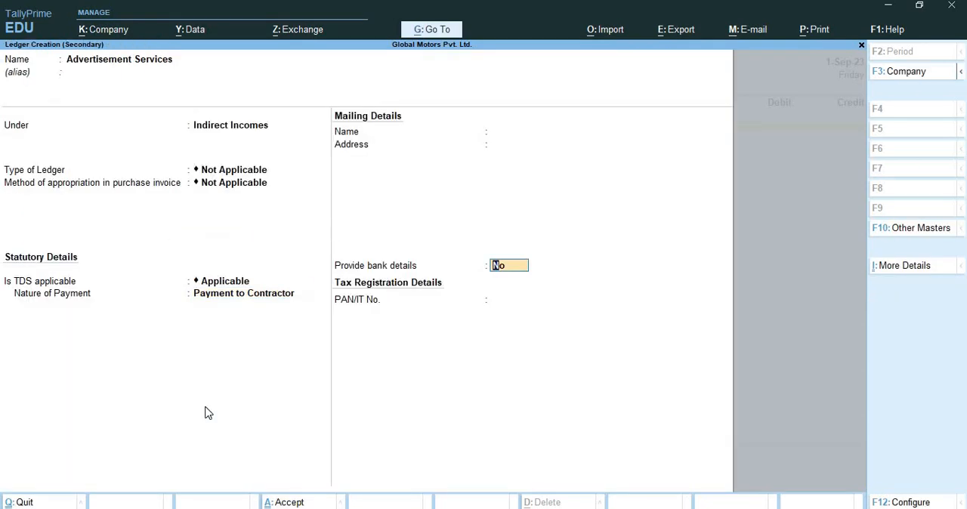
Save the Advertisement Services ledger and debit it with 1,12,360 in the journal voucher
key("ctrl+a")
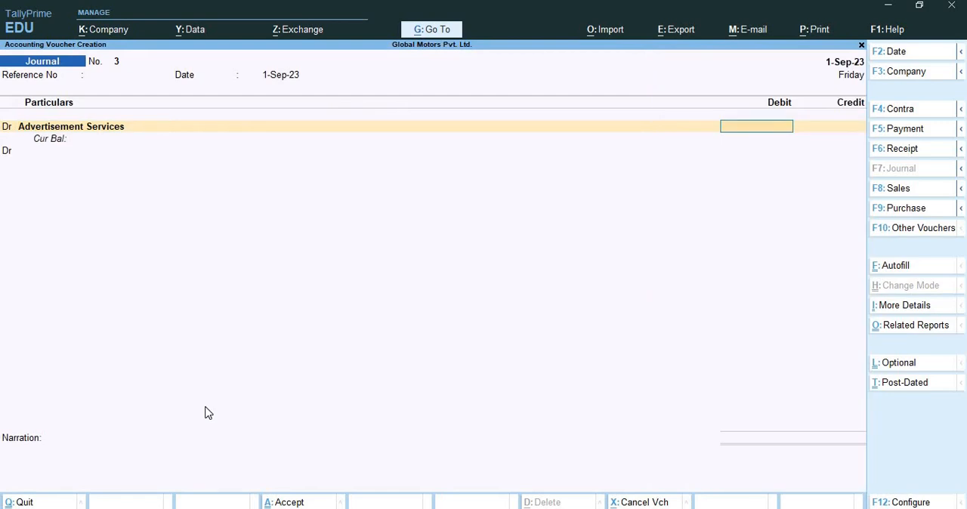
type("1,12,360")
key("Return")
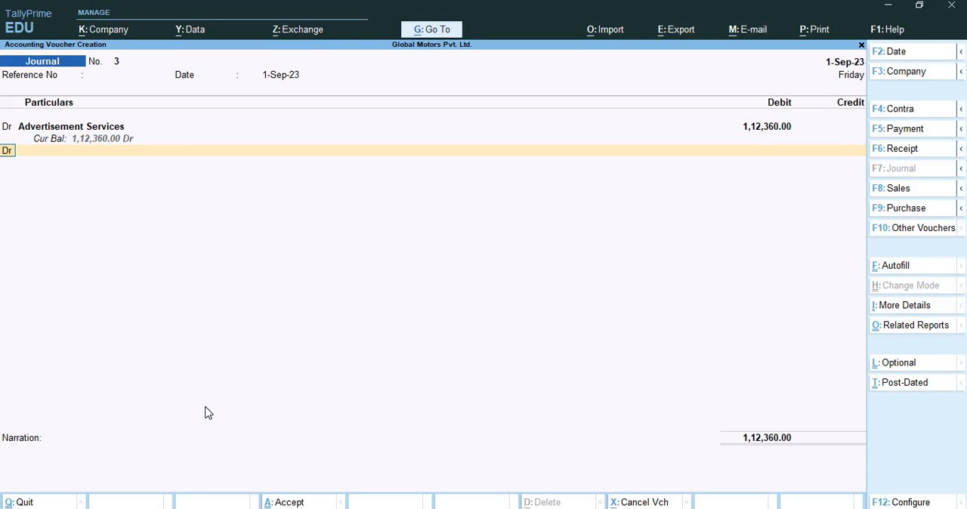
Open the voucher configuration and set Show more configurations to Yes
key("F12")
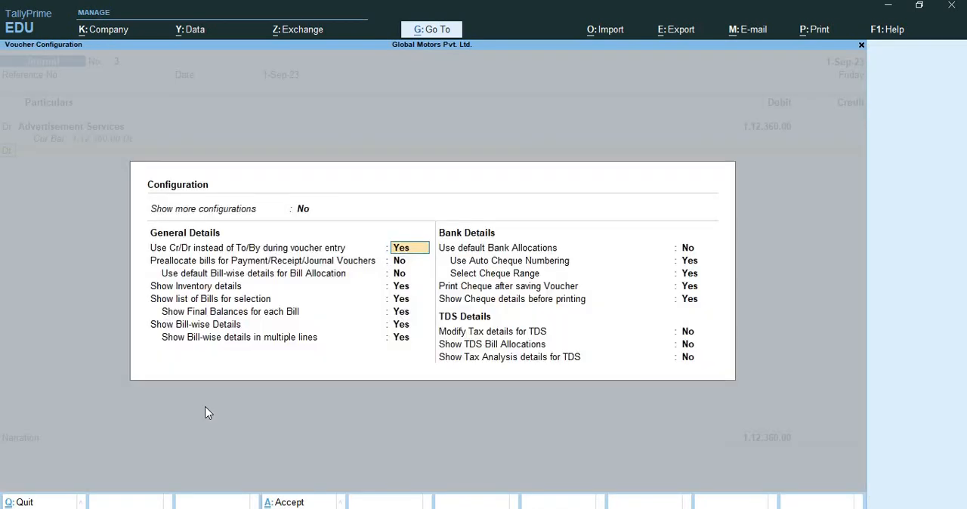
key("Up")
key("y")
key("Return")
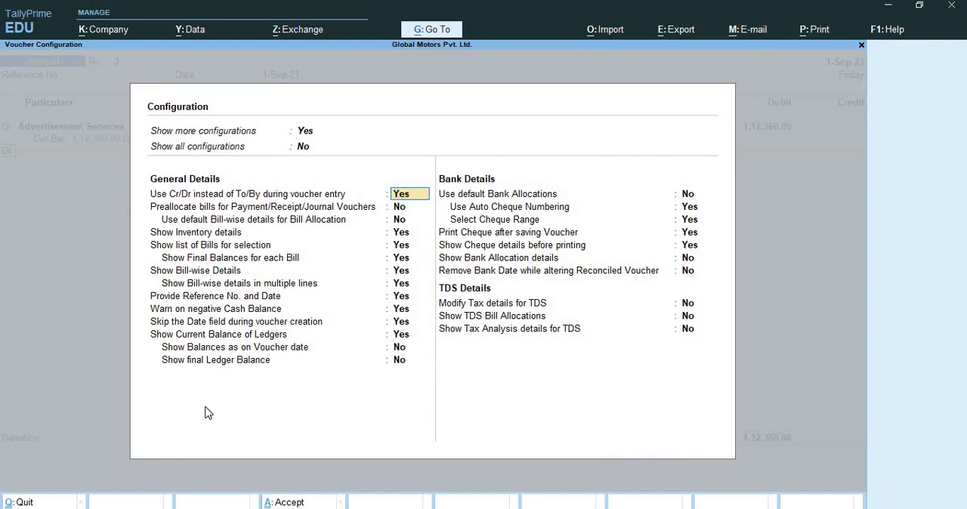
Set Modify Tax details for TDS to Yes and save the voucher configuration
key("Return")
key("Return")
key("Return")
key("Return")
key("Return")
key("Return")
key("Return")
key("Return")
key("Return")
key("Return")
key("Return")
key("Return")
key("Return")
key("Return")
key("Return")
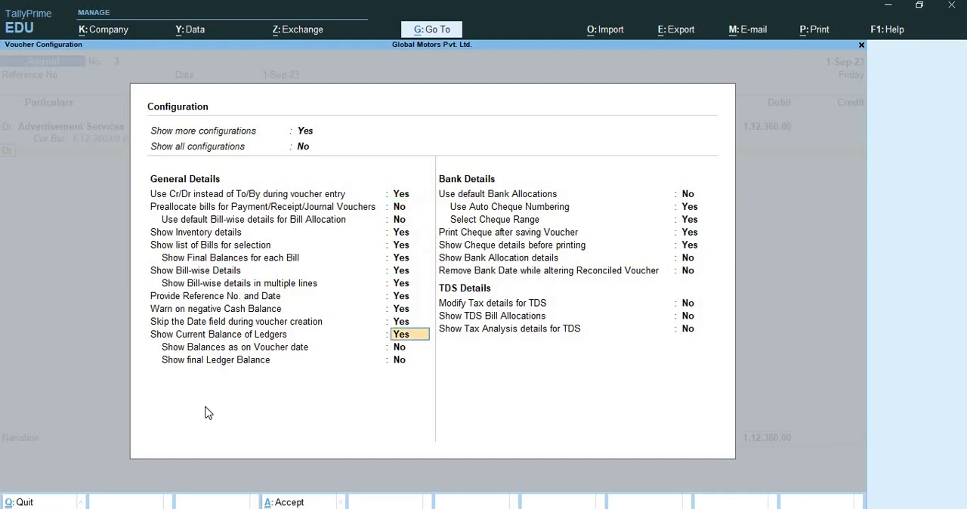
key("Down")
key("Down")
key("Down")
key("Down")
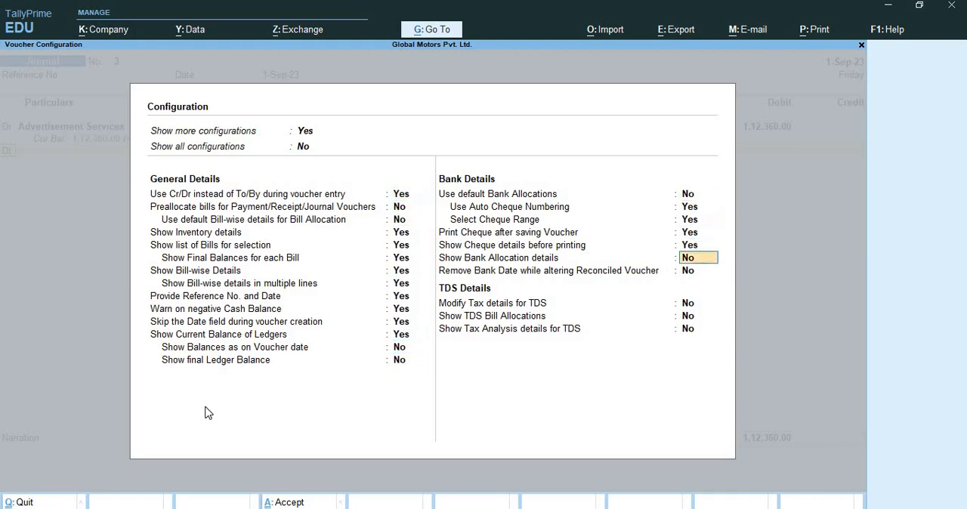
type("y")
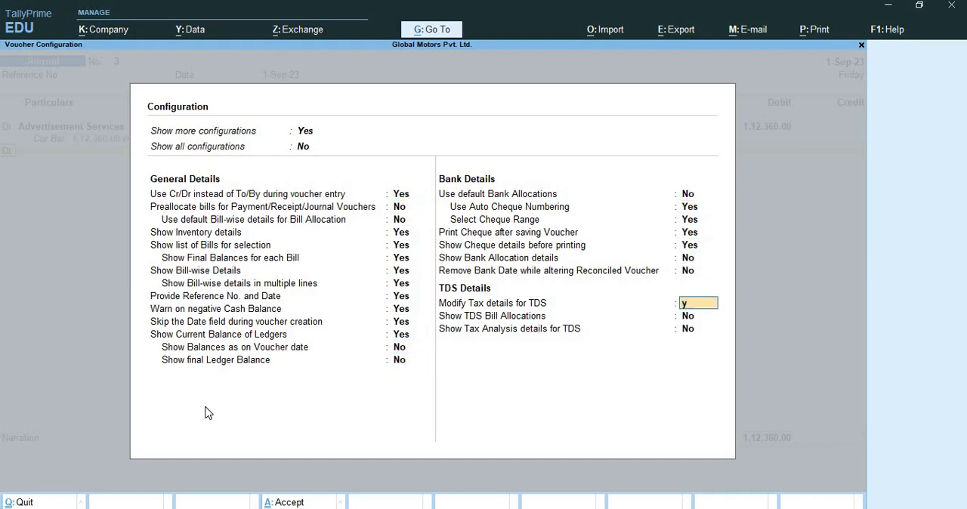
key("Return")
key("Return")
key("Return")
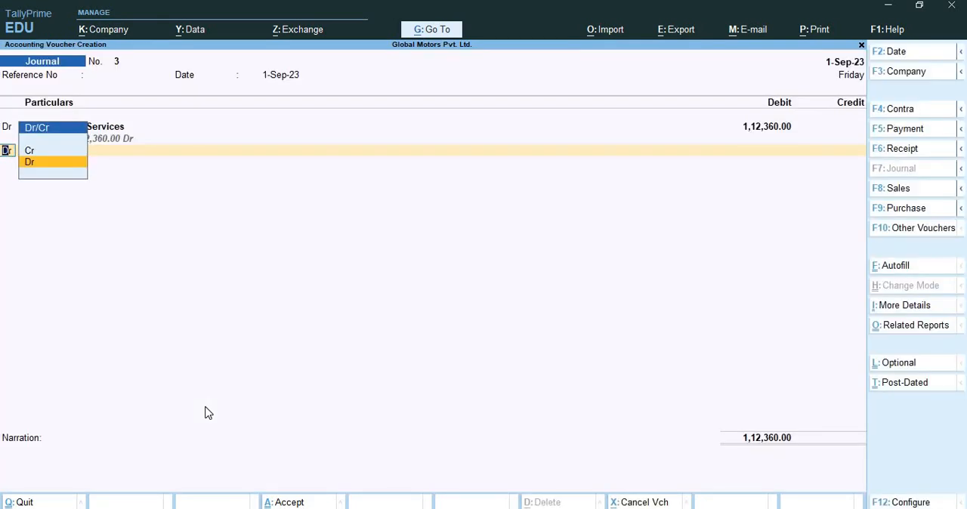
Make the second voucher line a credit and create a new ledger for it named Adview Advertising Agency
key("Up")
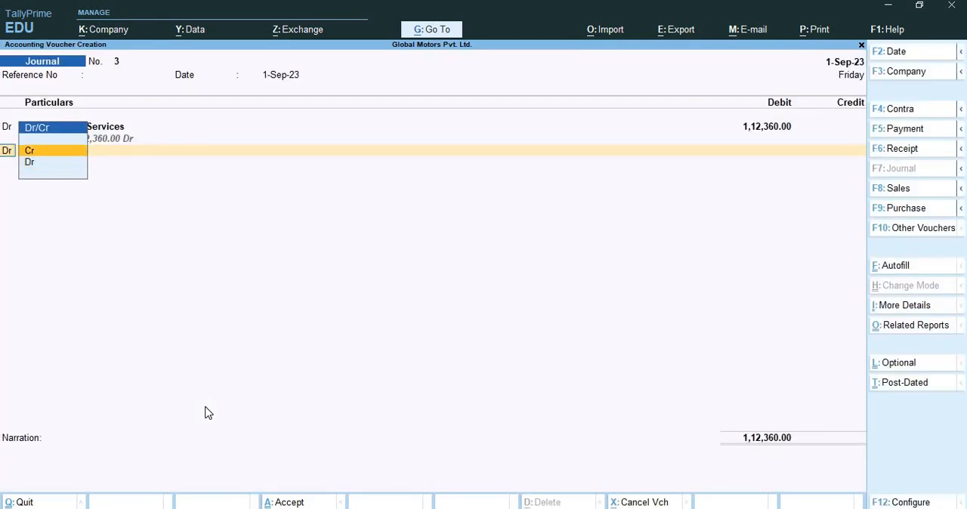
key("Return")
key("alt+c")
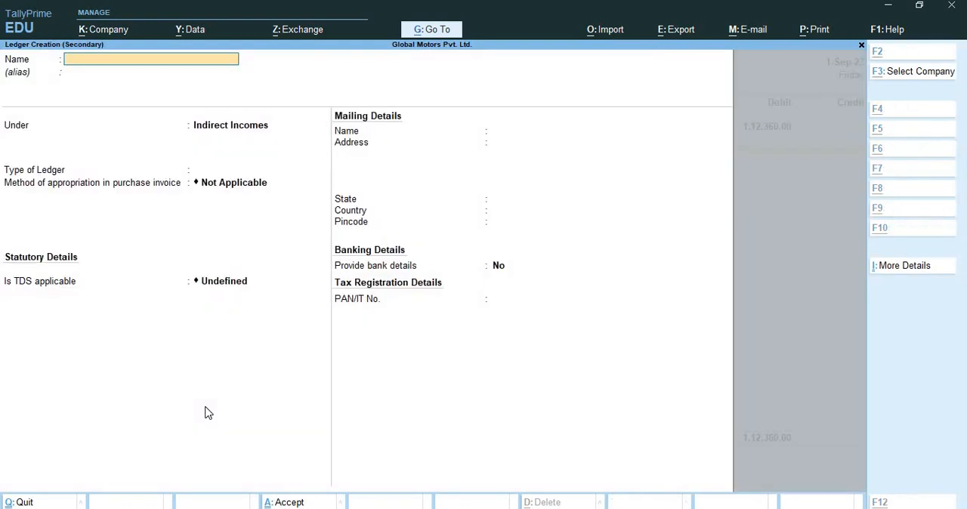
type("Advi")
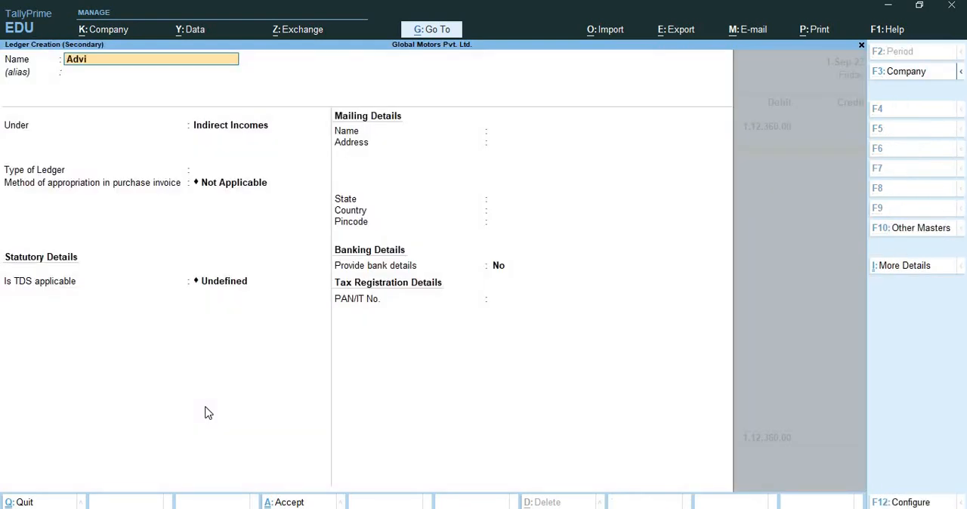
type("ew Advertising Agenc")
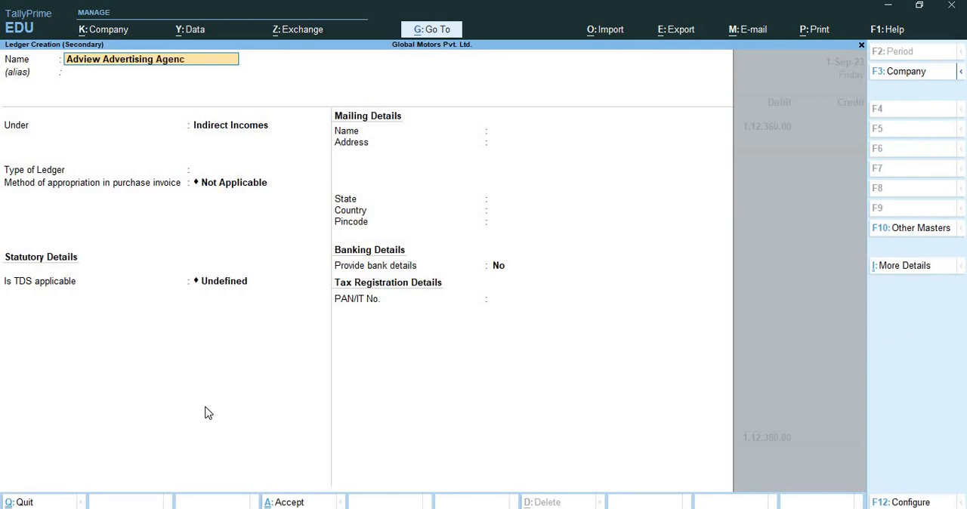
type("y")
key("Return")
Place the Adview Advertising Agency ledger under Sundry Creditors, keeping bill-by-bill balances and the default credit settings
key("Return")
type("Su")
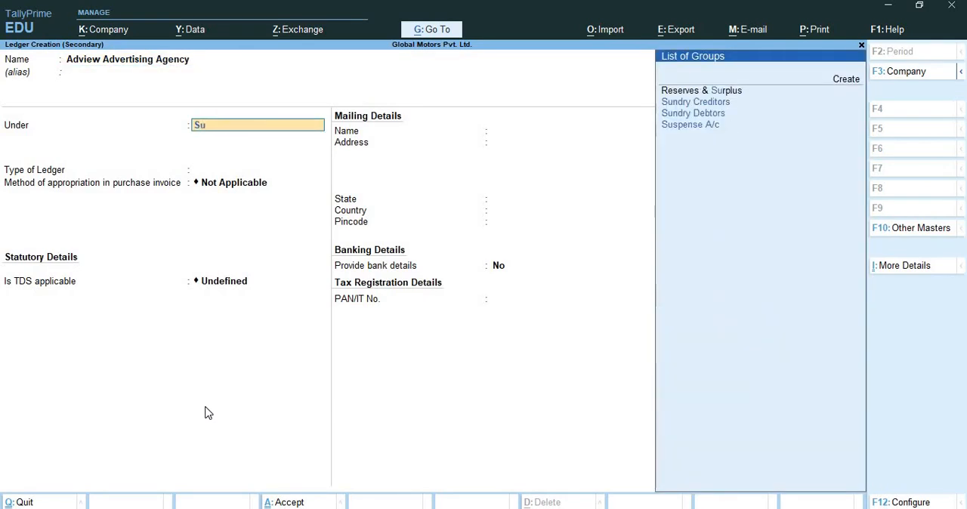
type("n")
key("Return")
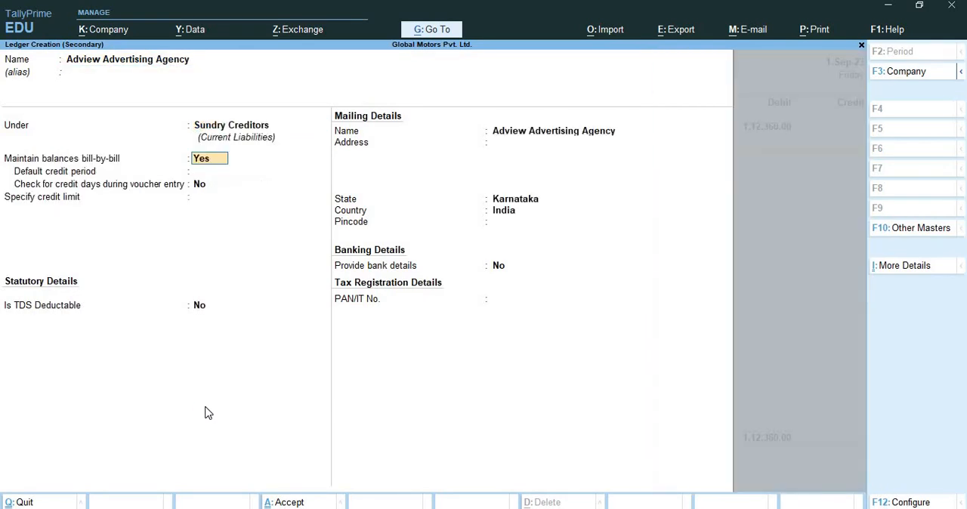
key("Return")
key("Return")
key("Return")
key("Return")
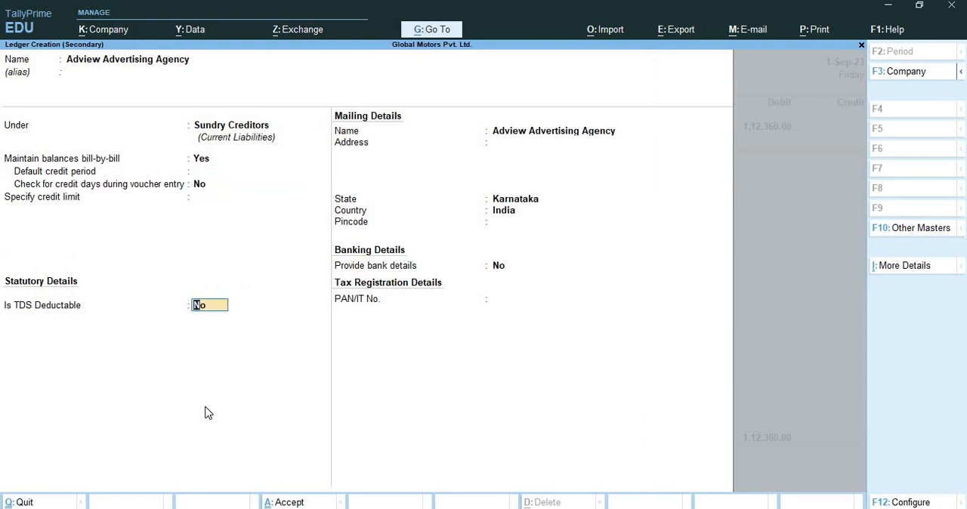
Mark the Adview Advertising Agency ledger as TDS deductable with the deductee type Company - Resident
type("y")
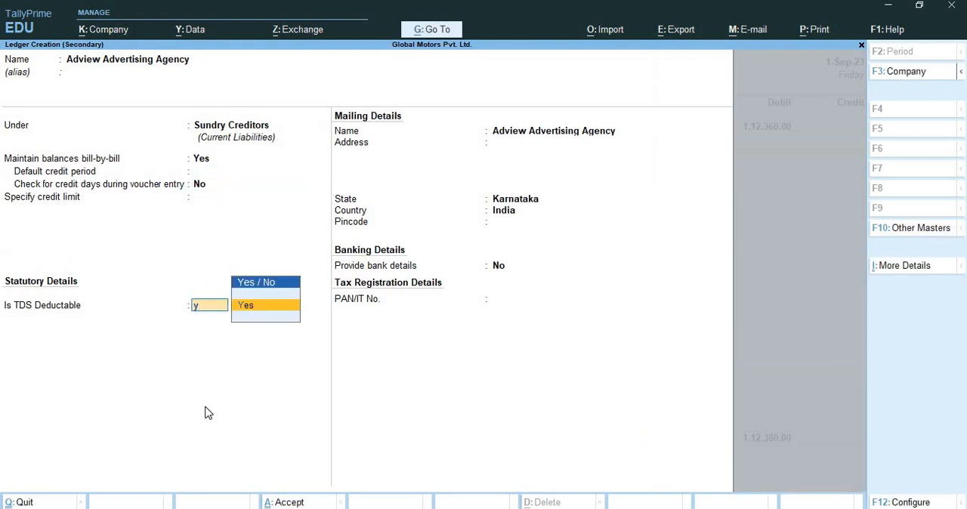
key("Return")
key("Down")
key("Down")
key("Down")
key("Down")
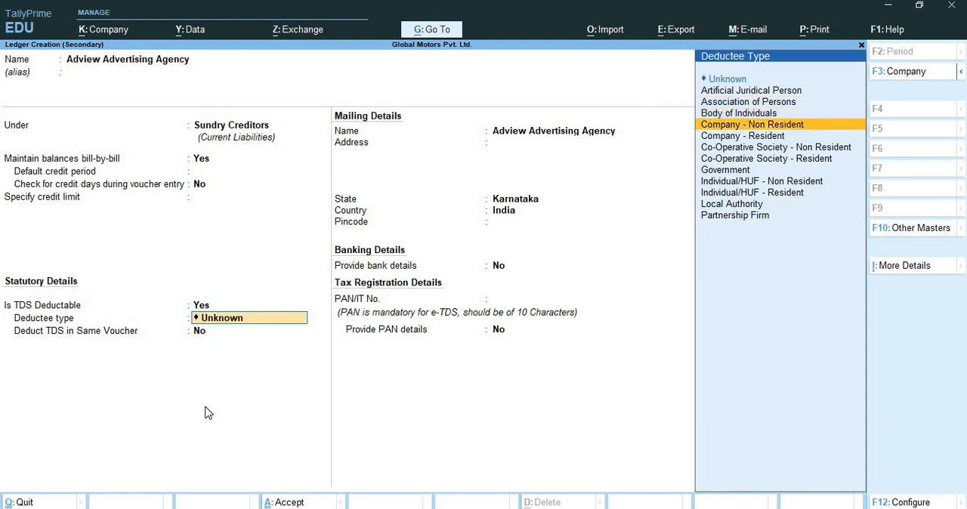
key("Down")
key("Return")
Enable Deduct TDS in Same Voucher for the nature of payment Payment to Contractor, leaving advanced TDS entries at No
type("y")
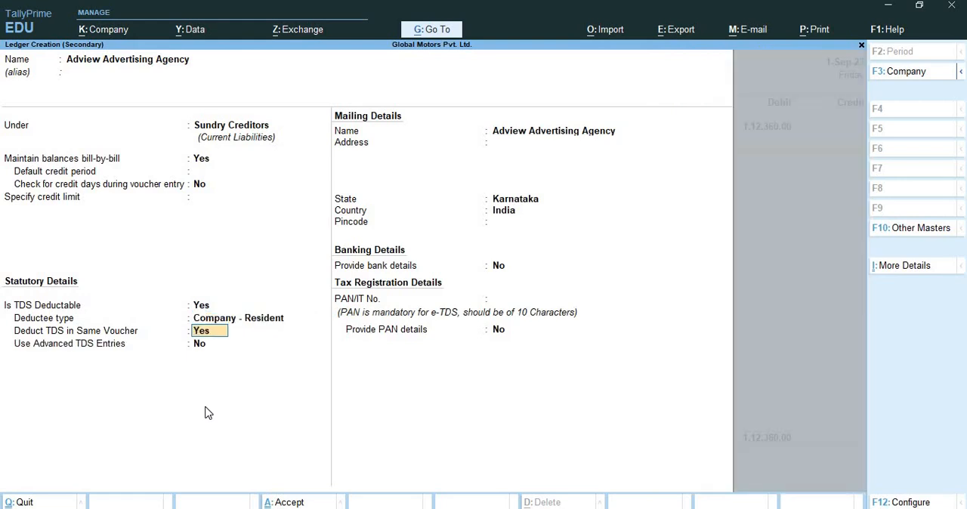
key("Return")
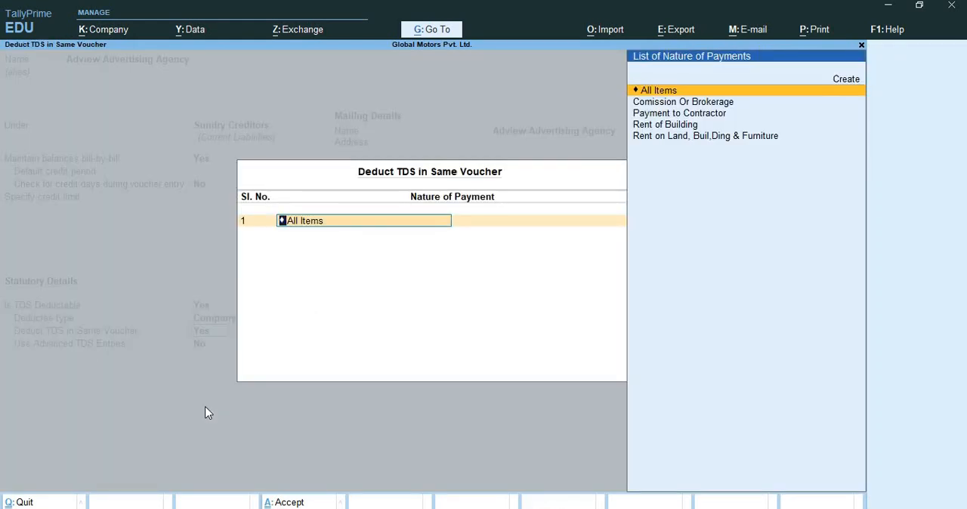
key("Down")
key("Down")
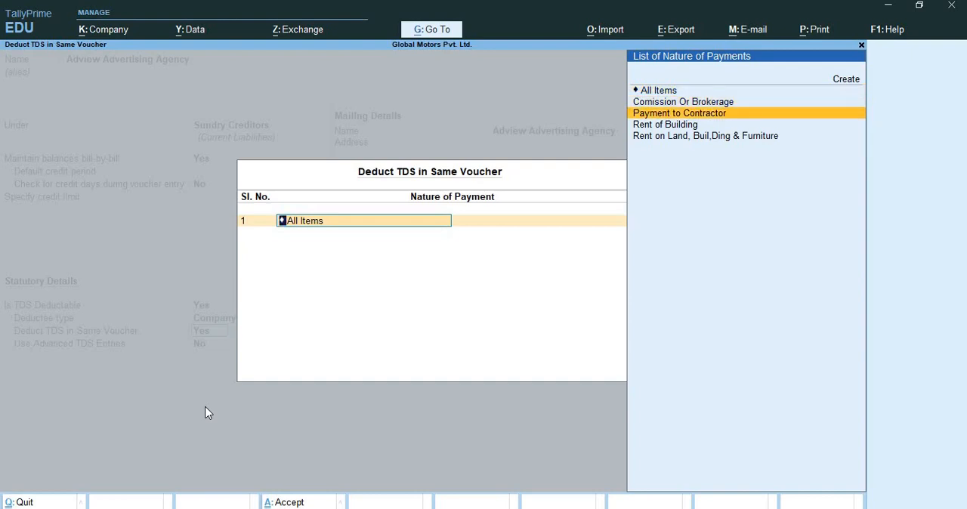
key("Return")
key("Return")
key("Return")
key("Return")
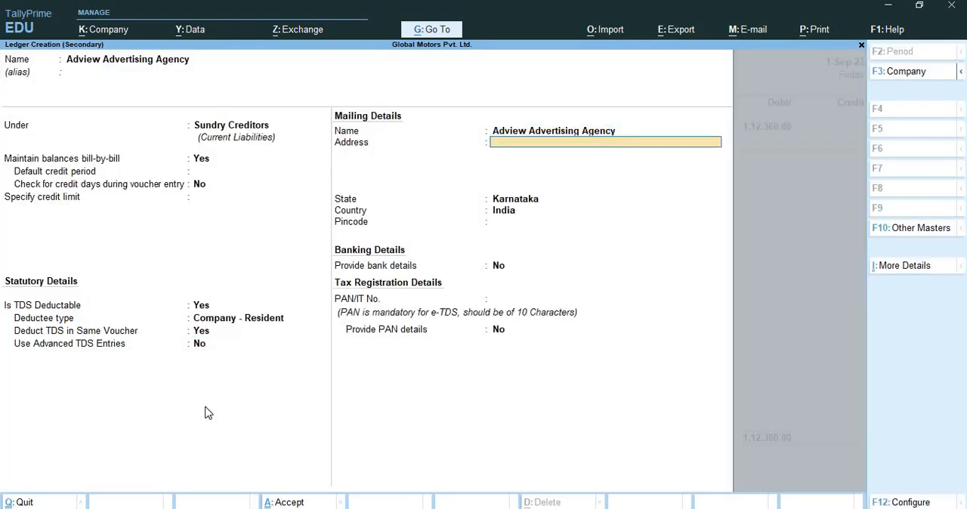
Enter the agency's PAN/IT number, keep Provide PAN details at No, and save the Adview Advertising Agency ledger
key("Return")
key("Return")
key("Return")
key("Return")
key("Return")
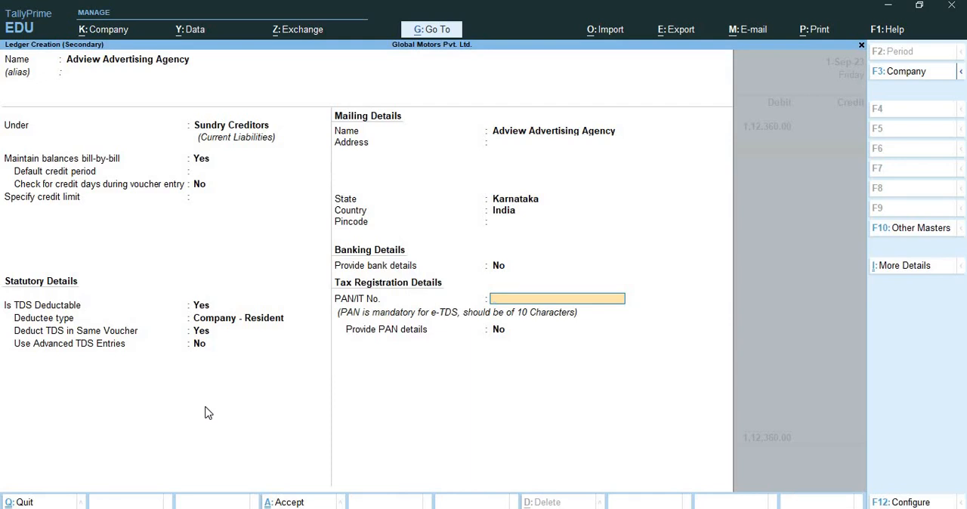
type("ASDFG1234T")
key("Return")
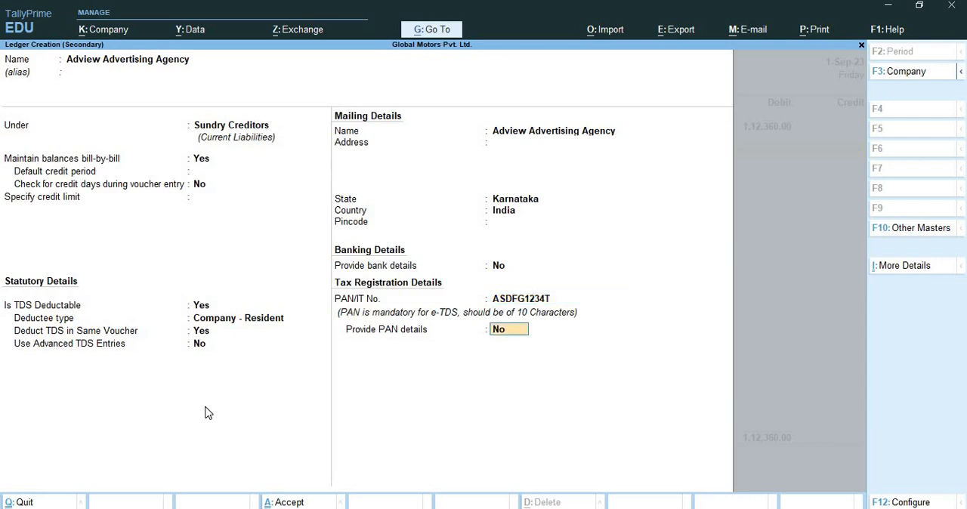
key("Return")
Accept the agency's credit amount and allocate it to new reference 3 as 1,12,360 credit and 2,247 debit
key("Return")
key("Return")
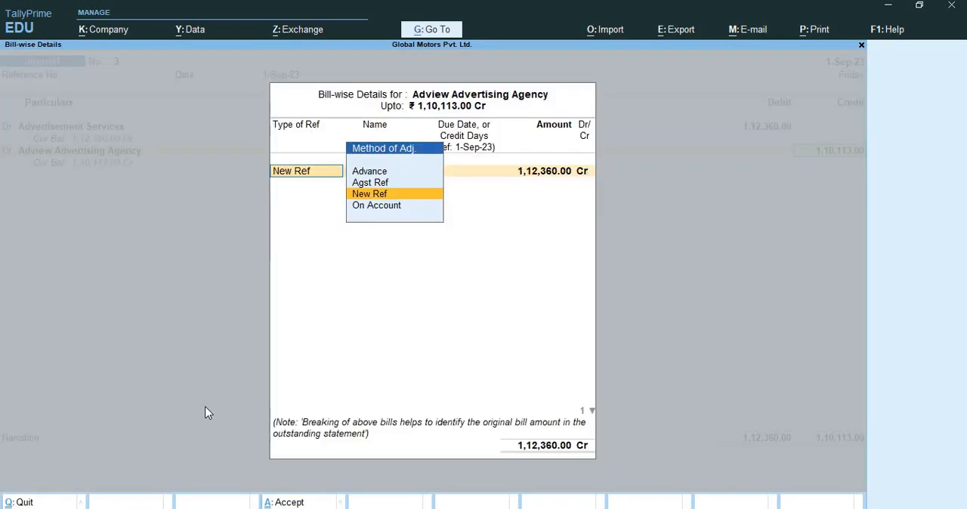
key("Return")
key("Return")
key("Return")
key("Return")
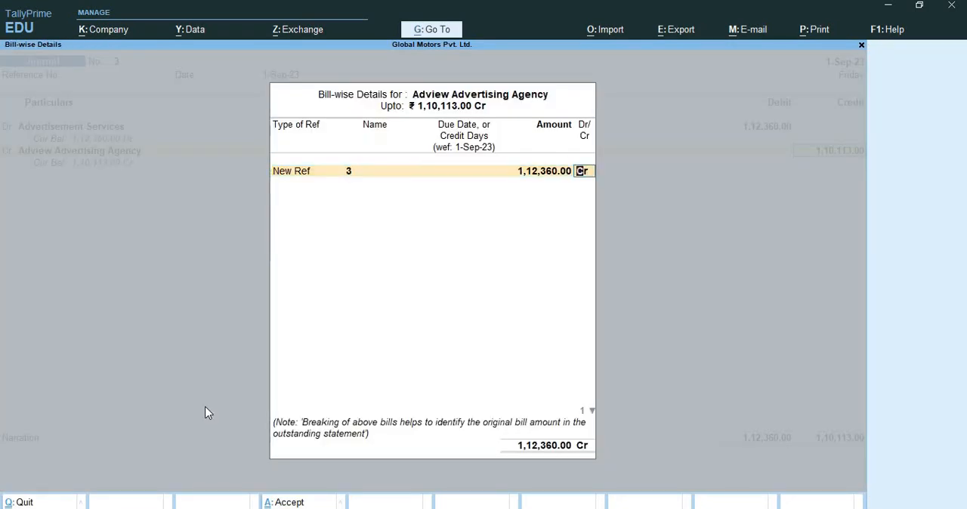
key("Return")
key("Return")
key("Return")
key("Return")
key("Return")
key("d")
key("Return")
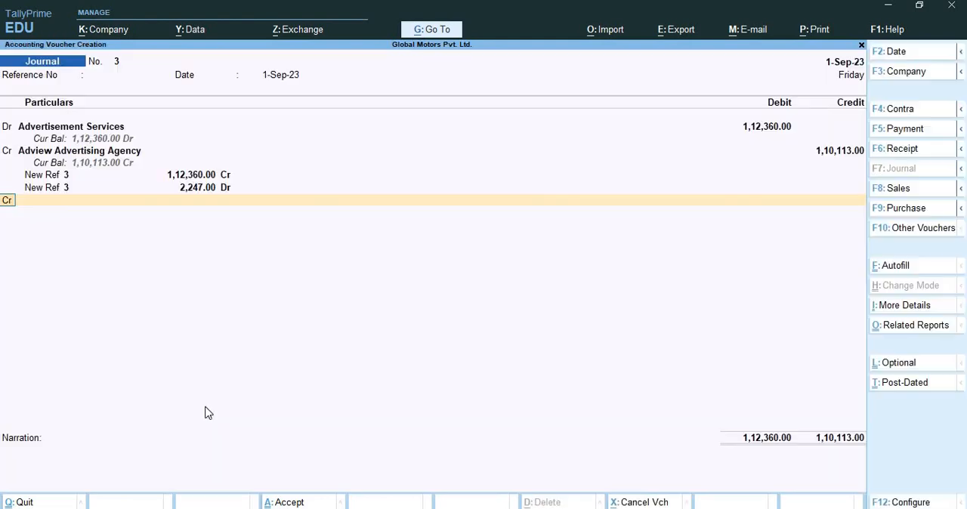
Go back to the Advertisement Services line's TDS details and set Allow modification of assessable amount to Yes
key("BackSpace")
key("BackSpace")
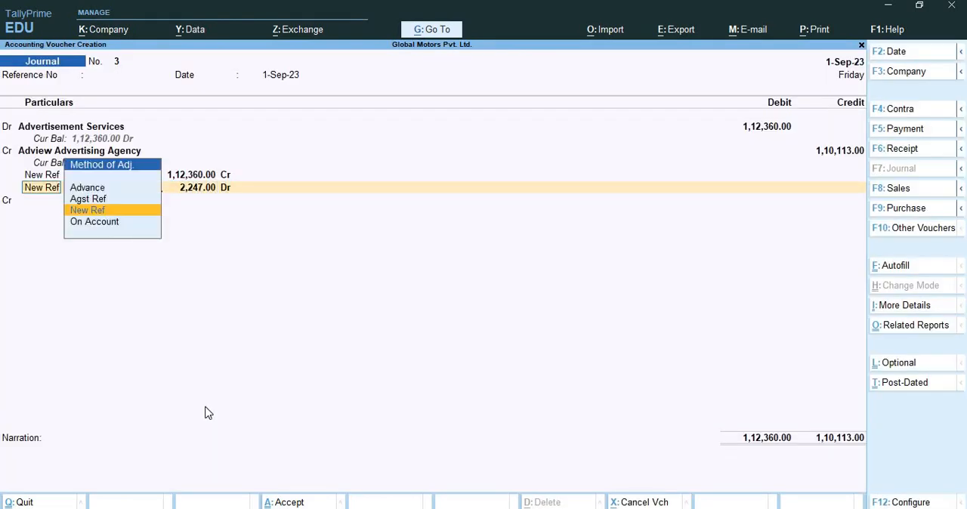
key("BackSpace")
key("BackSpace")
key("BackSpace")
key("BackSpace")
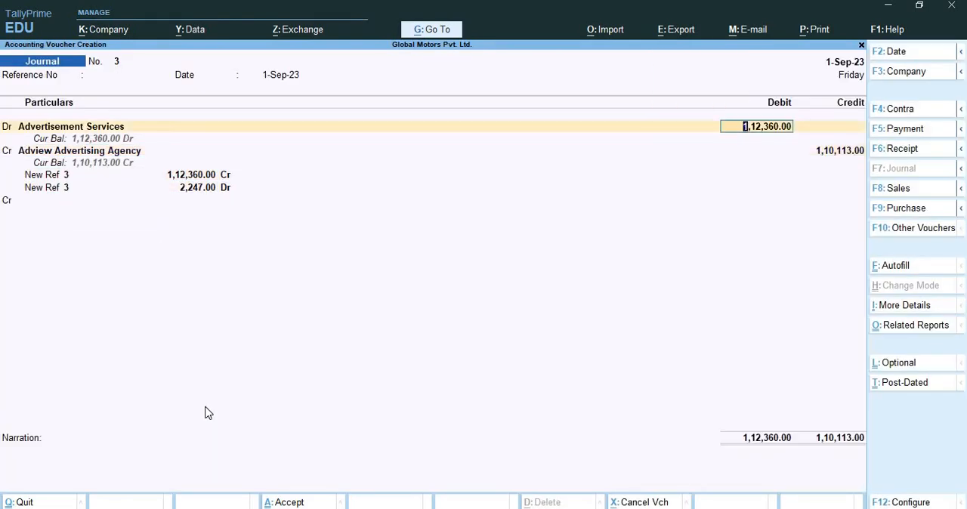
key("BackSpace")
key("Return")
key("Return")
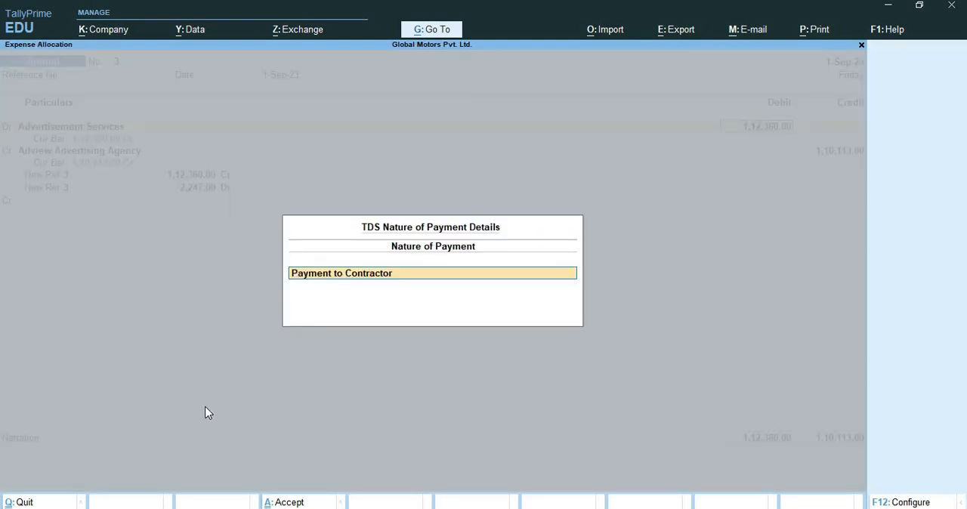
key("F12")
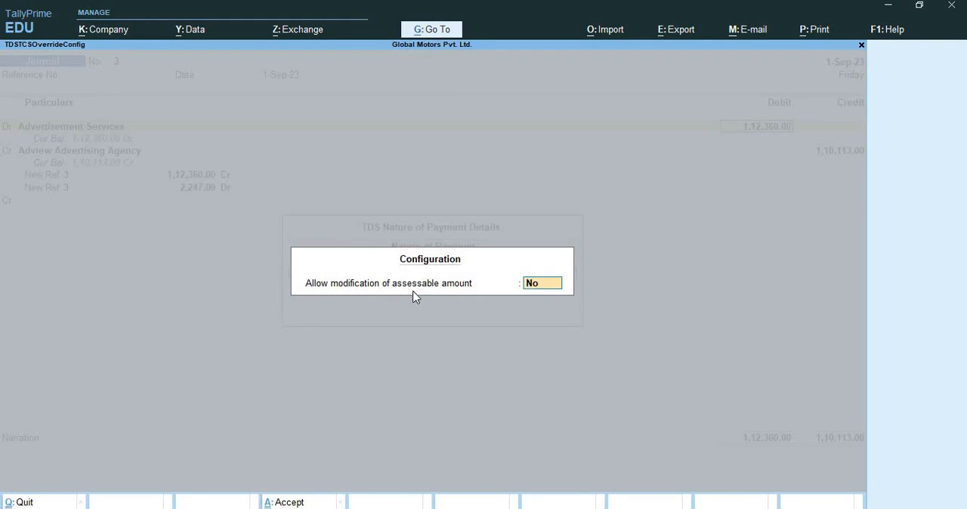
type("yes")
key("Return")
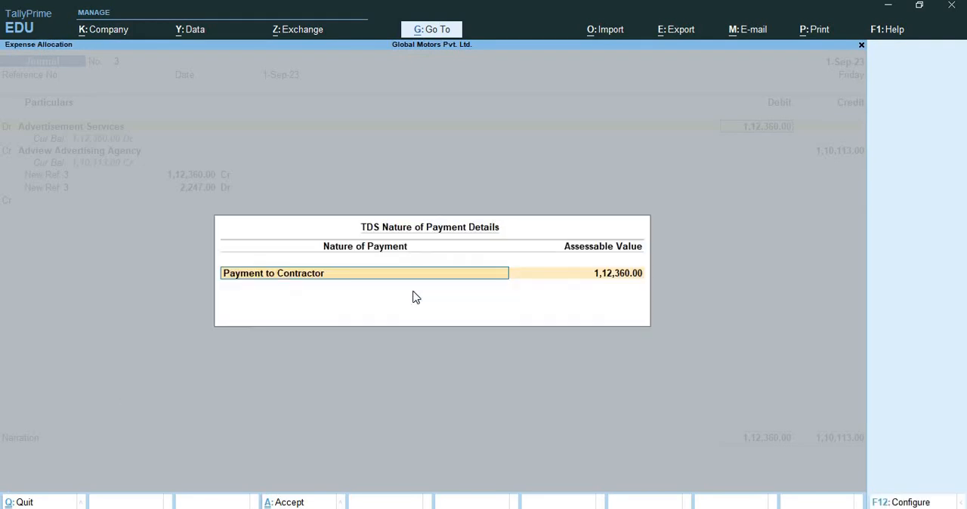
Try changing the Payment to Contractor assessable value to 1,05,000 in the existing entry, and abandon the voucher
key("Return")
type("1,")
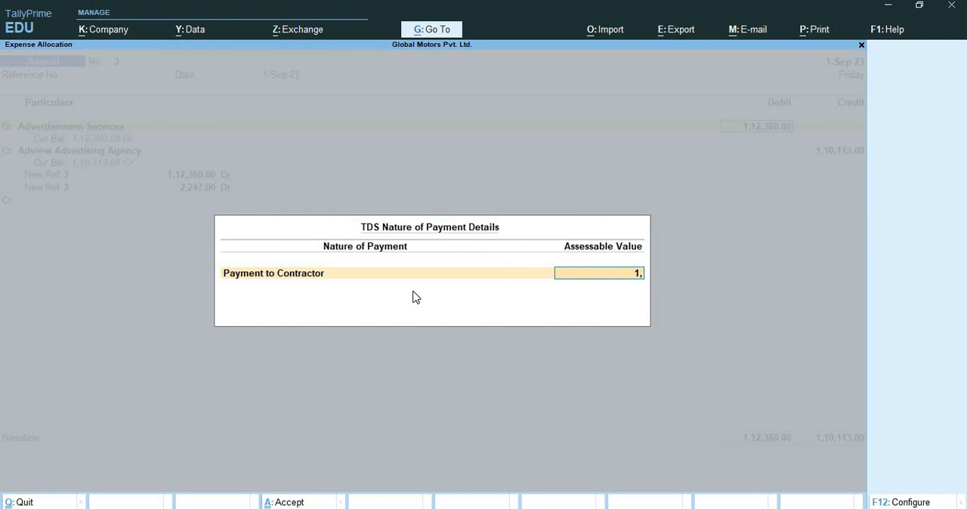
type("05000")
key("Return")
key("Return")
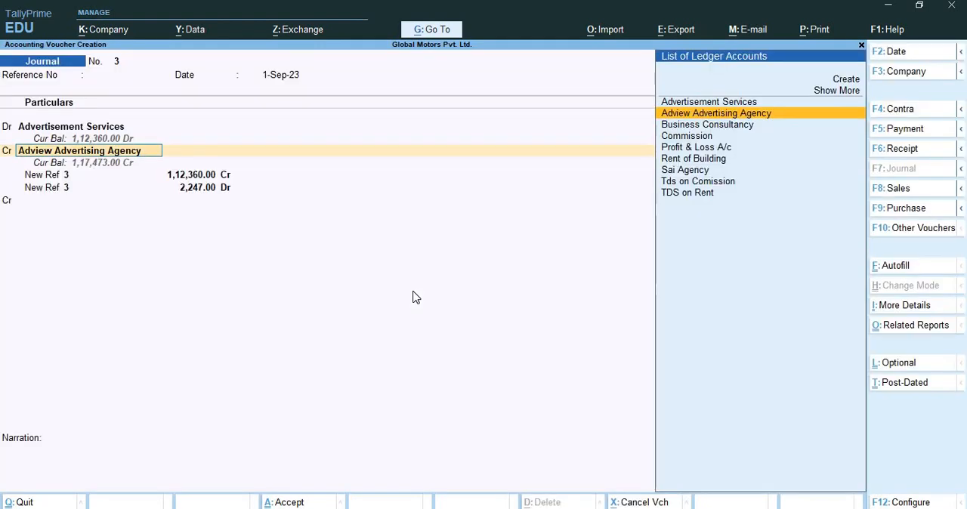
key("Return")
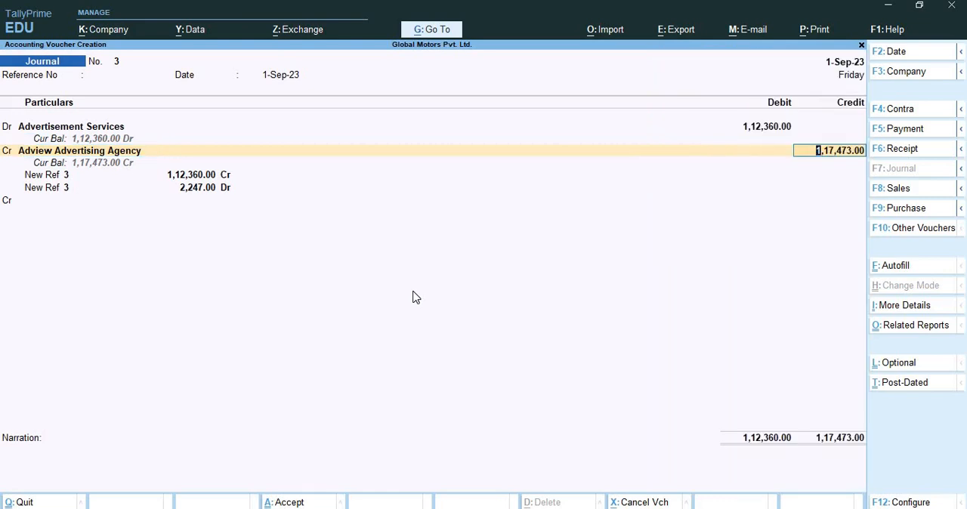
key("Escape")
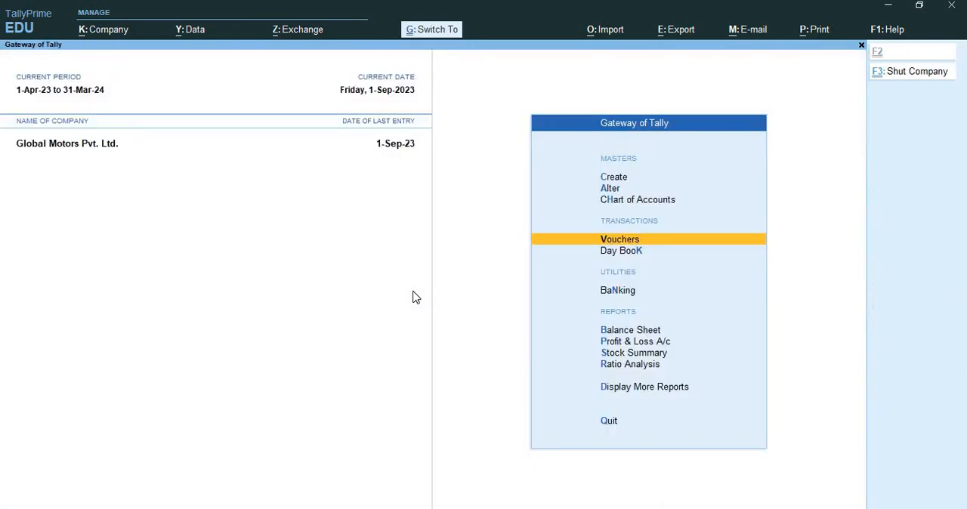
Start a fresh journal voucher with a blank reference number and the reference date 1-Sep-23
key("Return")
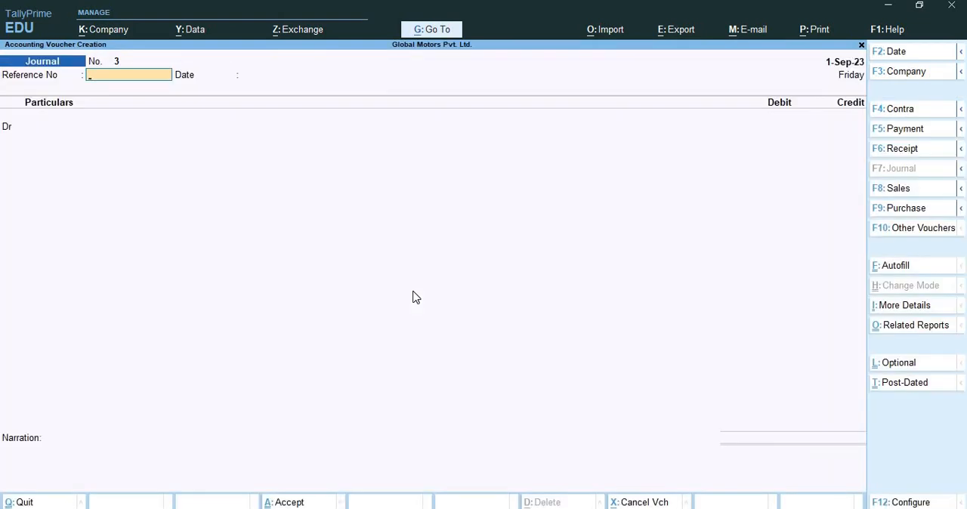
key("Return")
type("1-9")
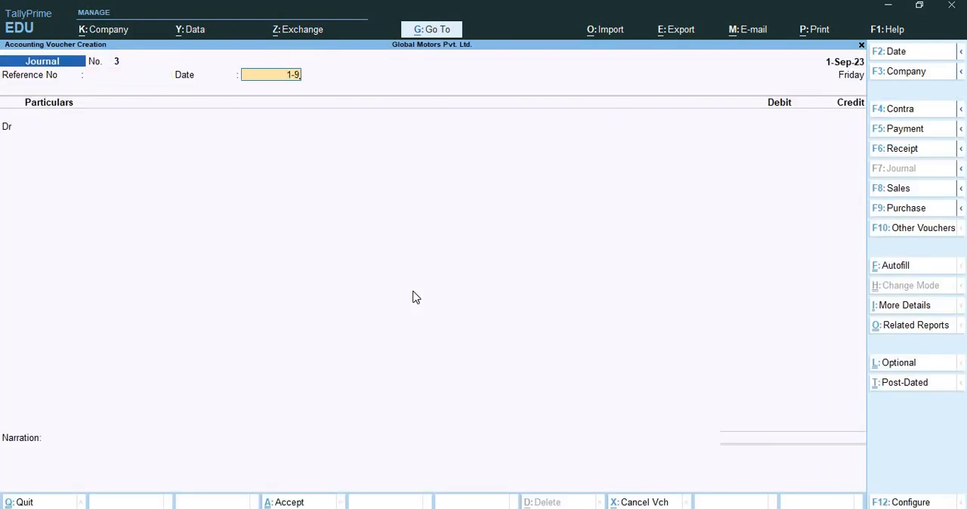
key("Return")
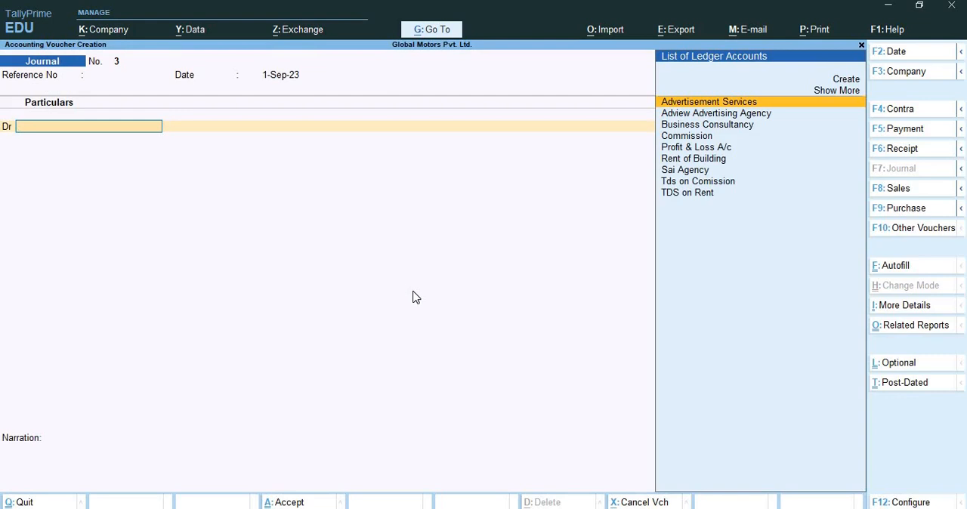
Debit Advertisement Services with 1,12,360 and set its Payment to Contractor assessable value to 1,05,000
type("Adv")
key("Return")
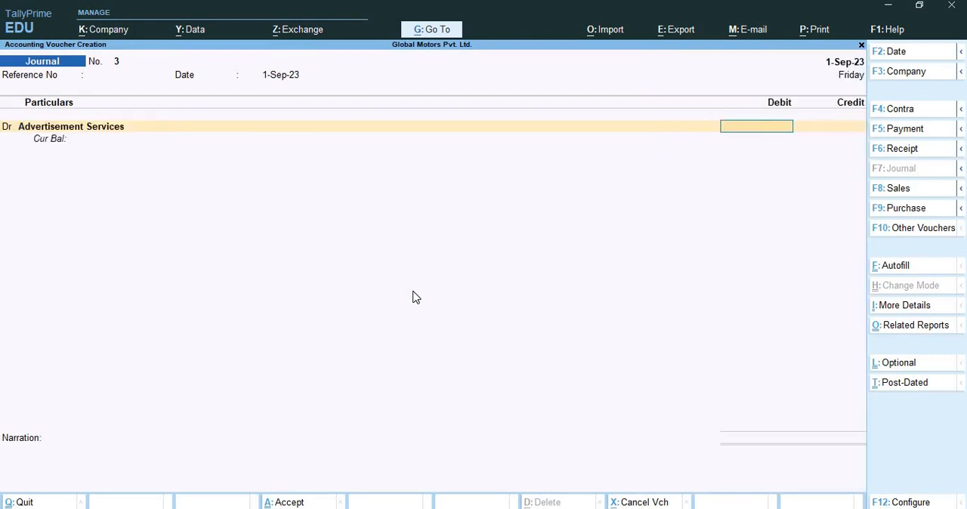
type("112360")
key("Return")
key("Return")
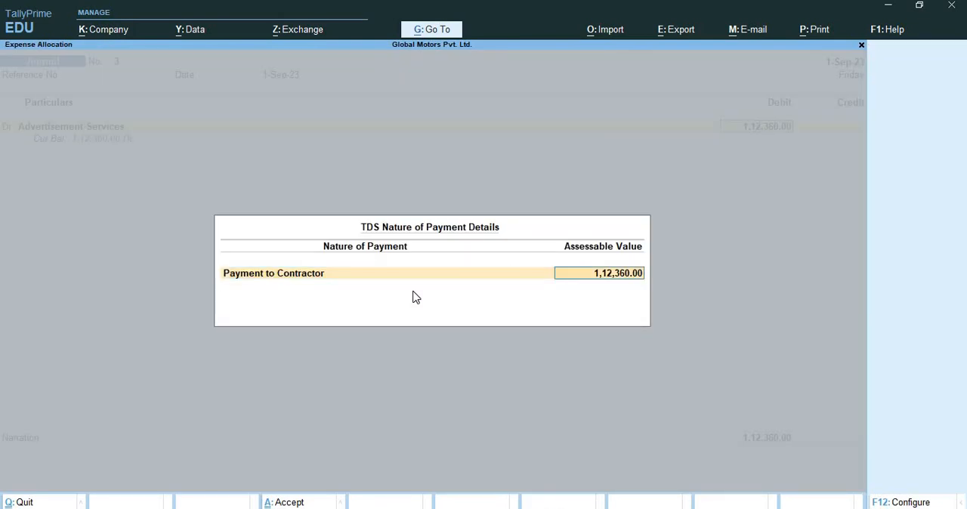
type("105")
type("000")
Credit Adview Advertising Agency on the second voucher line with the proposed amount of 1,10,260
key("Return")
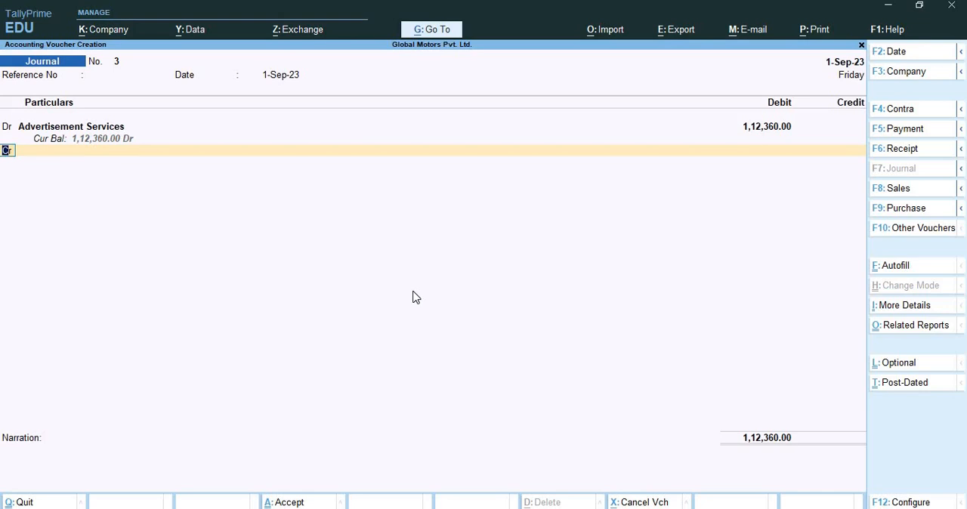
key("Return")
type("Ad")
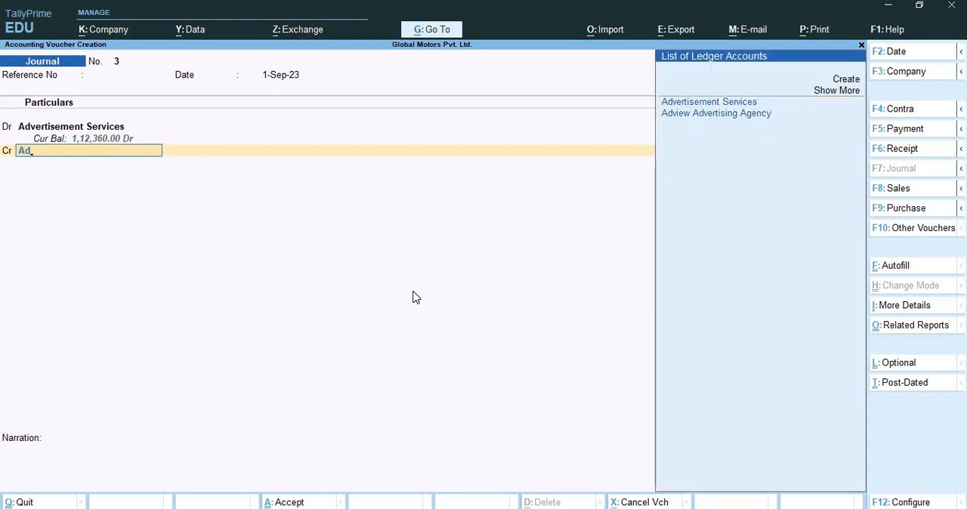
key("Down")
key("Return")
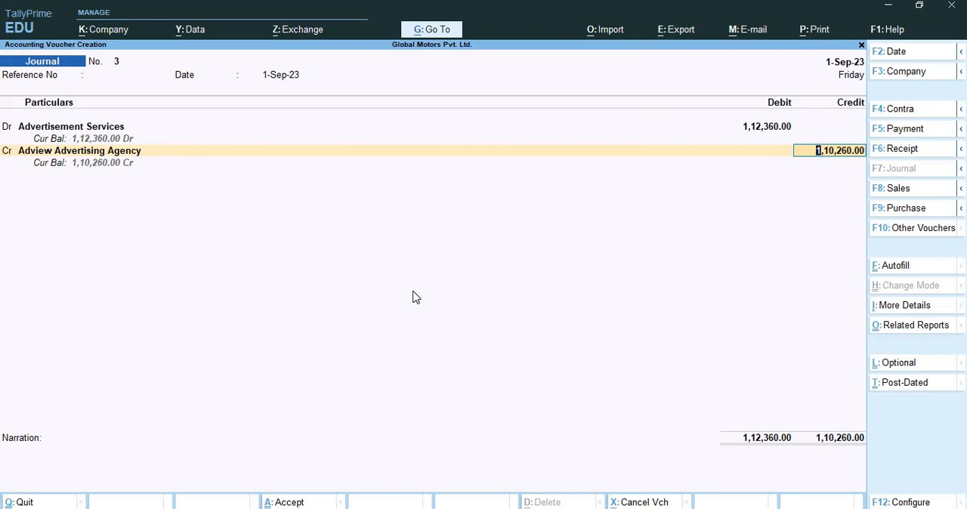
key("Return")
Allocate the agency's bill-wise details to new reference 3 as 1,12,360 credit and 2,100 debit, and add another credit line
key("Return")
key("Return")
key("Return")
key("Return")
key("Return")
key("Return")
key("Return")
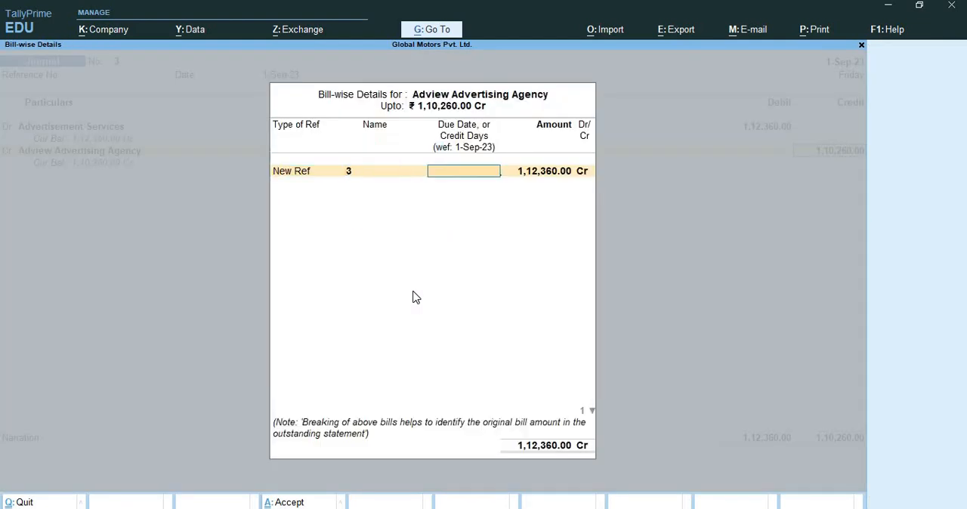
key("Return")
key("Return")
key("Return")
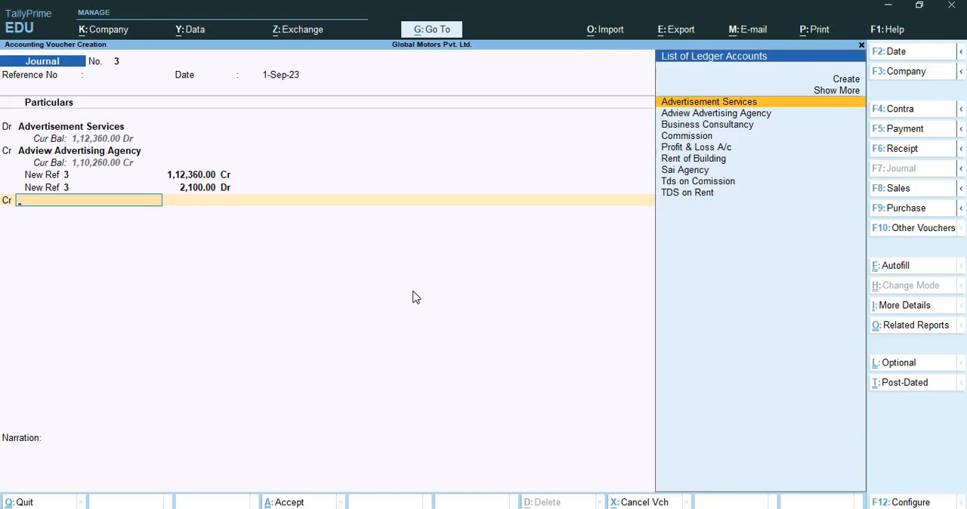
Create a new ledger named TDS on Advertisement for the third voucher line
key("alt+c")
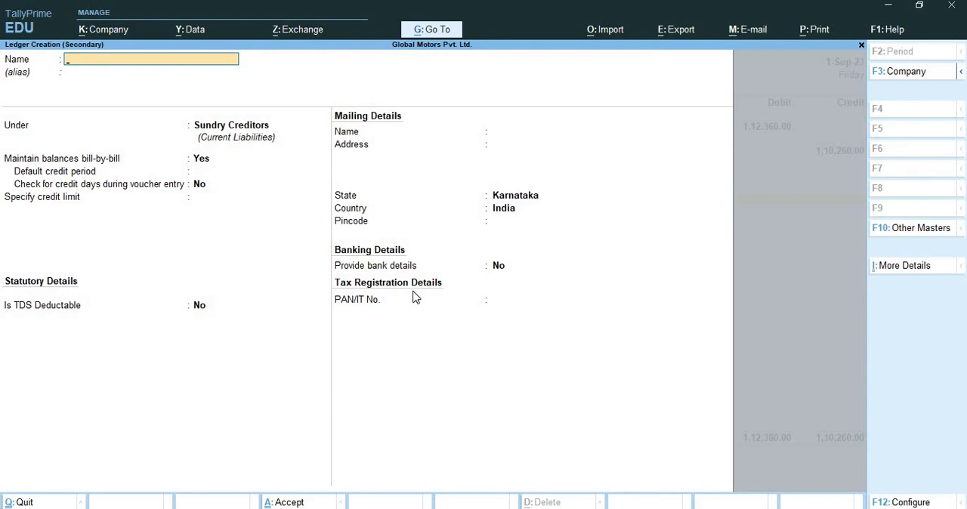
type("TDS on Advertisement")
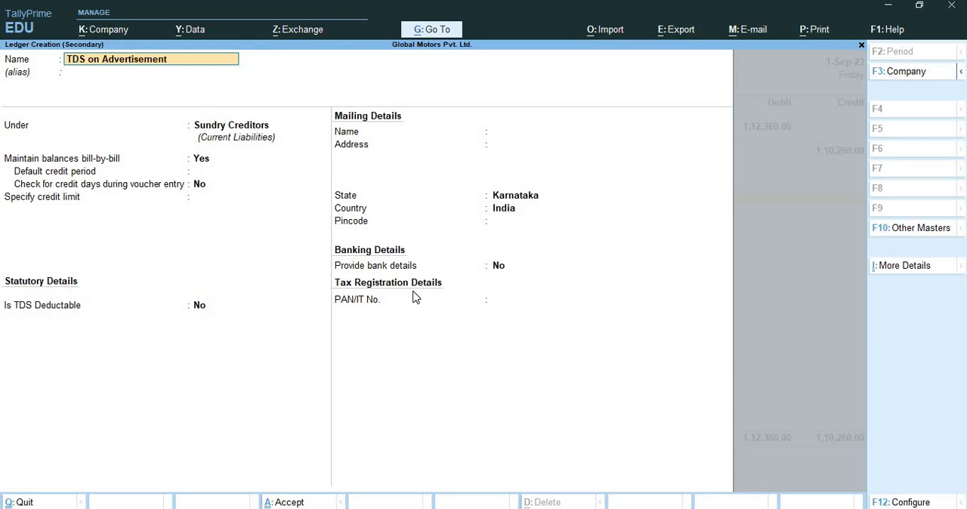
key("Return")
Place the TDS on Advertisement ledger under Duties & Taxes and set its type of duty/tax to TDS
type("Dut")
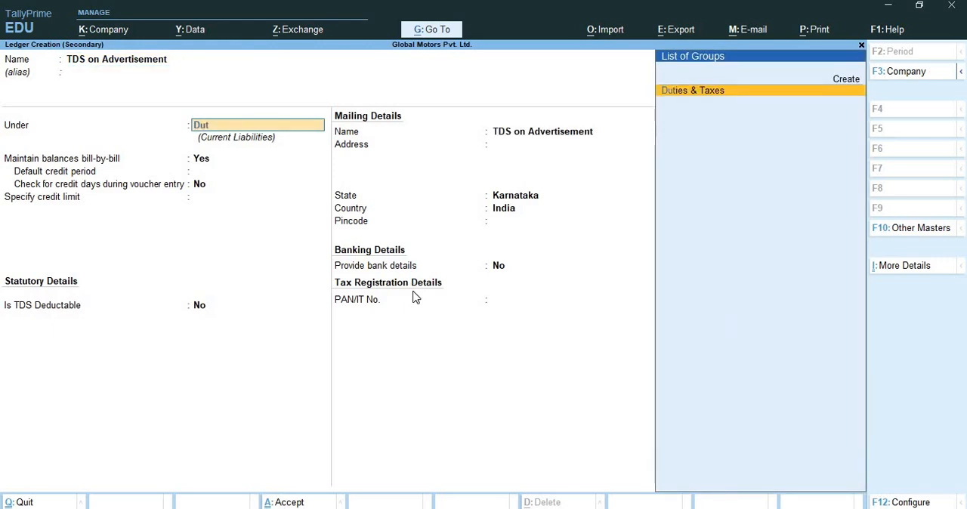
key("Return")
key("Down")
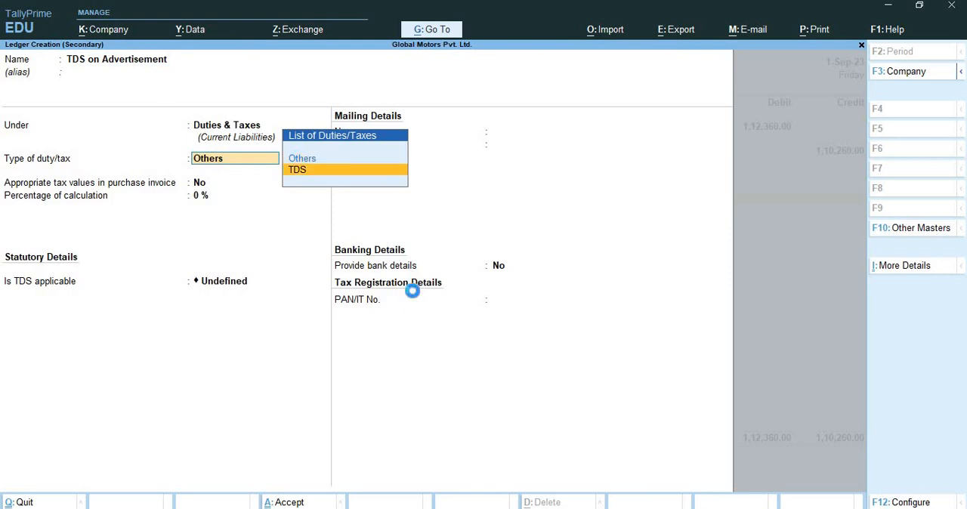
key("Return")
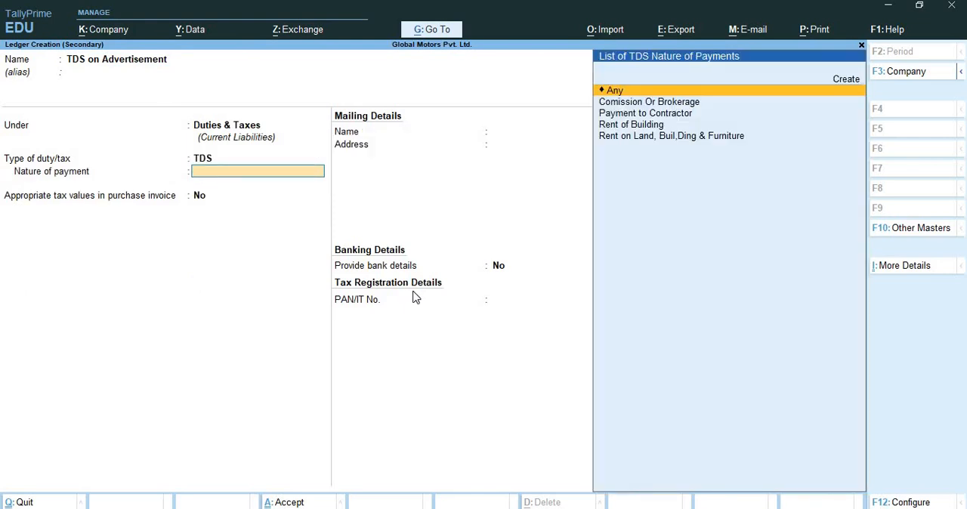
Set the TDS on Advertisement ledger's nature of payment to Payment to Contractor and save the ledger
key("Down")
key("Down")
key("Return")
key("Return")
key("ctrl+a")
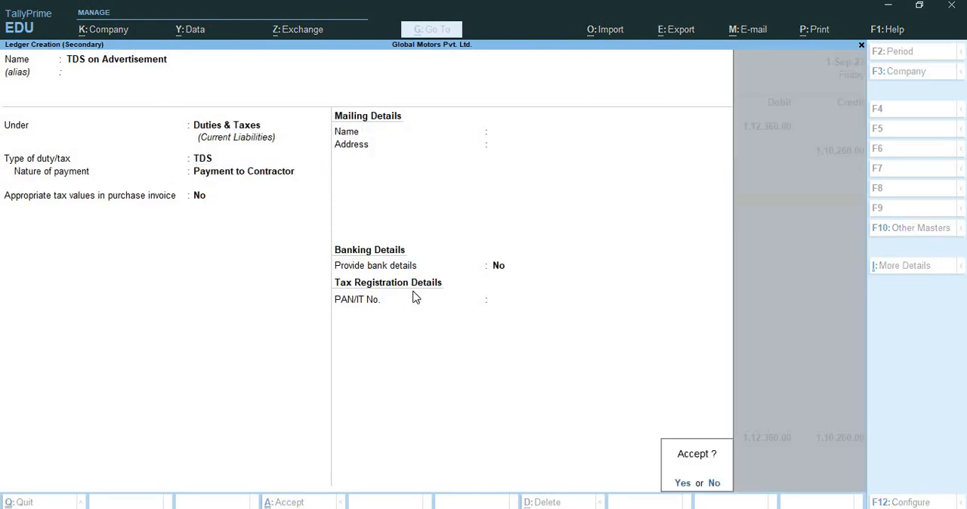
key("Return")
key("Return")
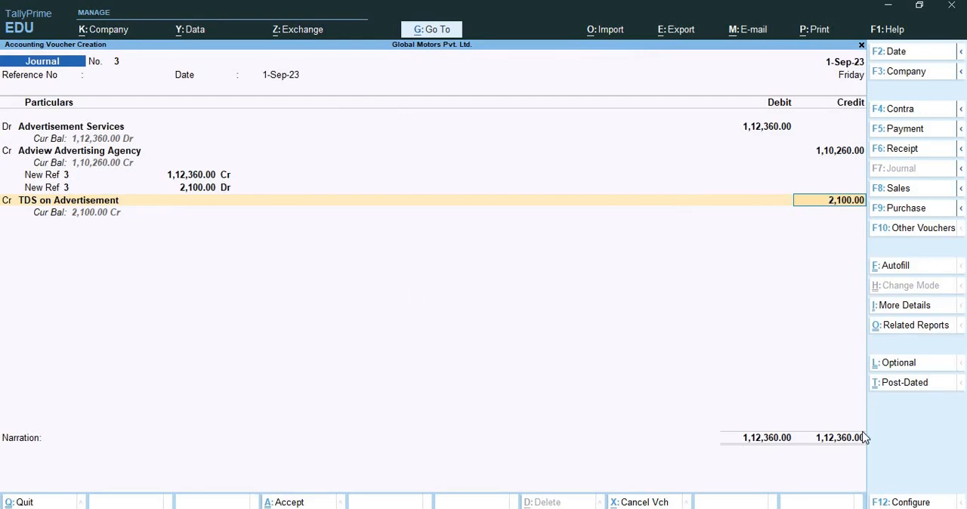
Credit TDS on Advertisement with 2,100 and save the journal voucher, accepting the modified tax details with conflicts
key("Return")
key("Return")
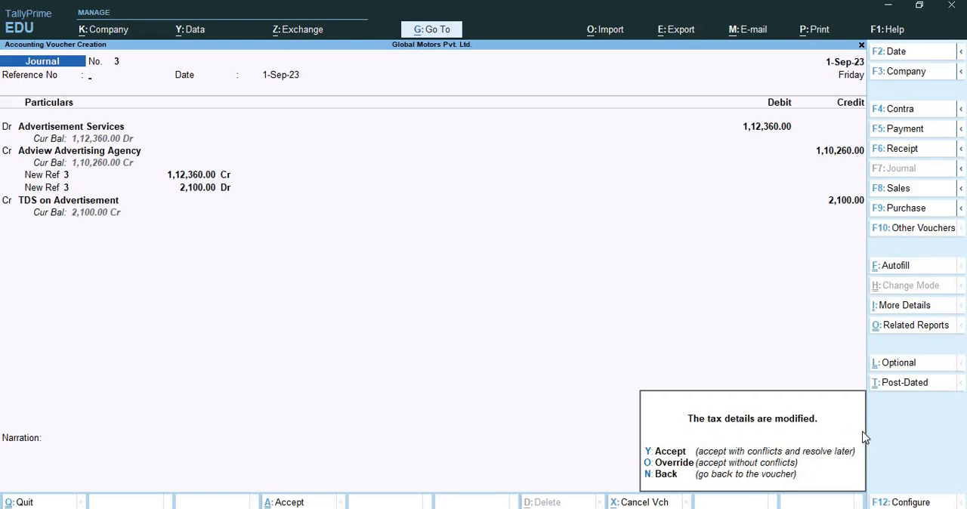
key("y")
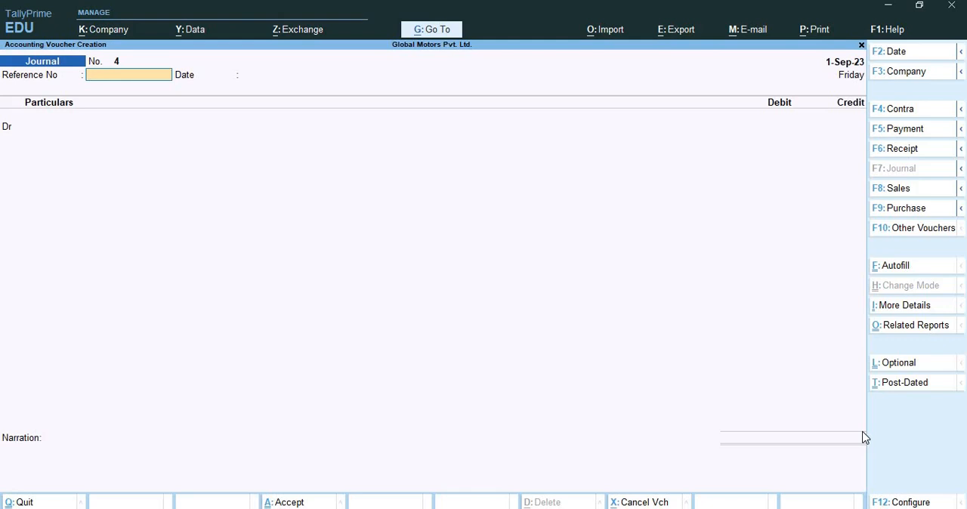
Set the date of the new journal voucher to 2-Sep-23, leaving its reference number blank
key("F2")
key("Return")
key("Return")
type("2-9")
key("Return")
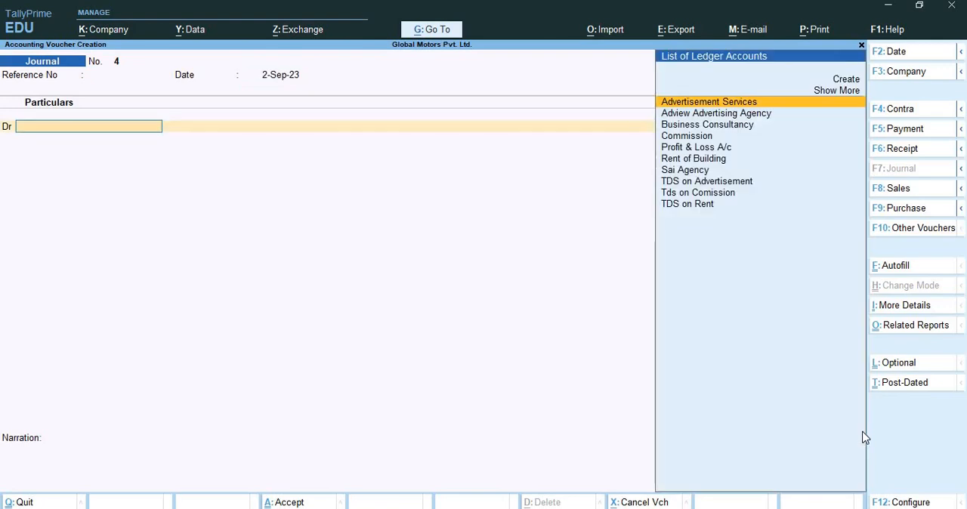
Debit the Commission ledger with 20,000, using Comission Or Brokerage as the nature of payment for the full amount
type("C")
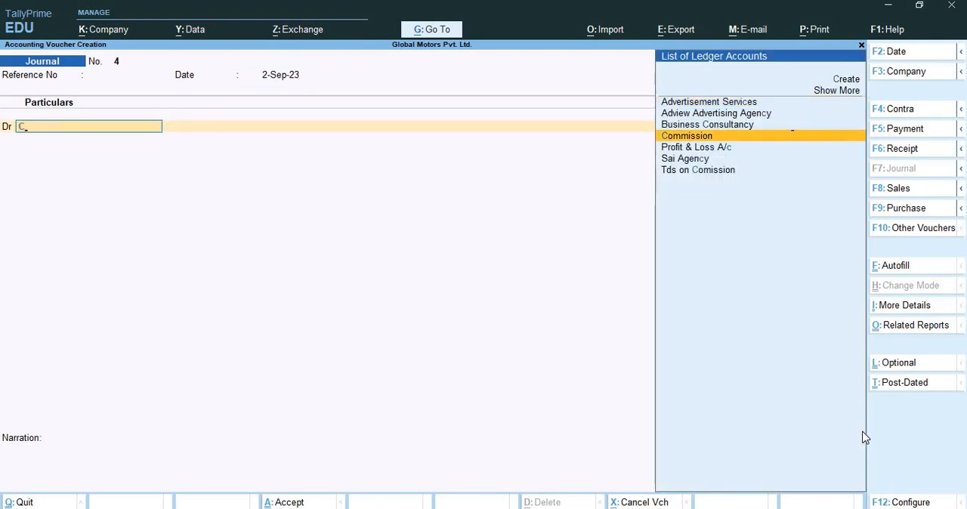
key("Return")
type("20000")
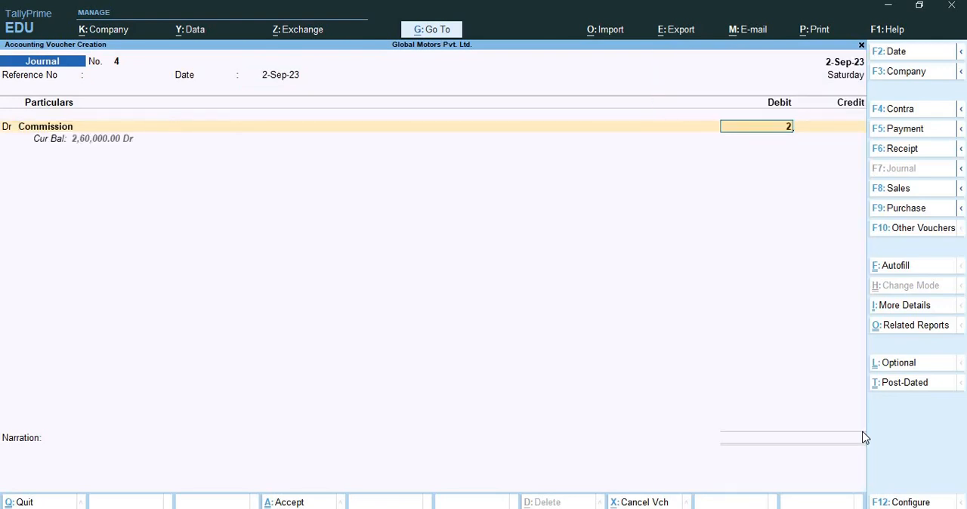
left_click(865, 439)
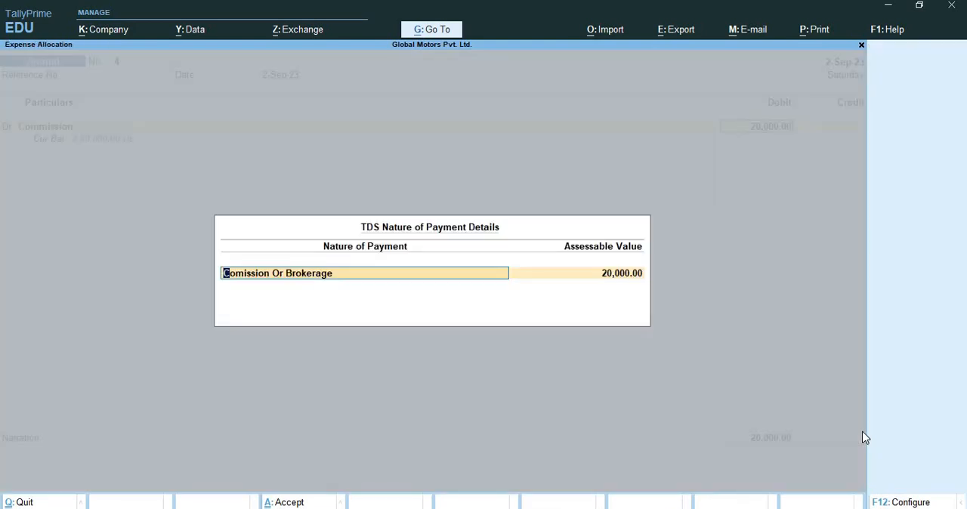
key("Return")
Create a new ledger named Akaksh Agency under Sundry Creditors for the voucher's credit line
key("Return")
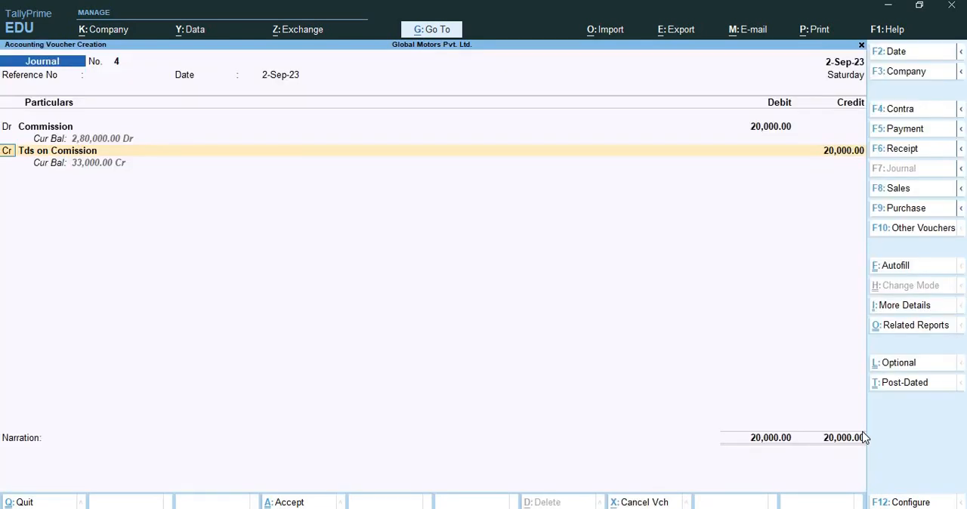
key("Return")
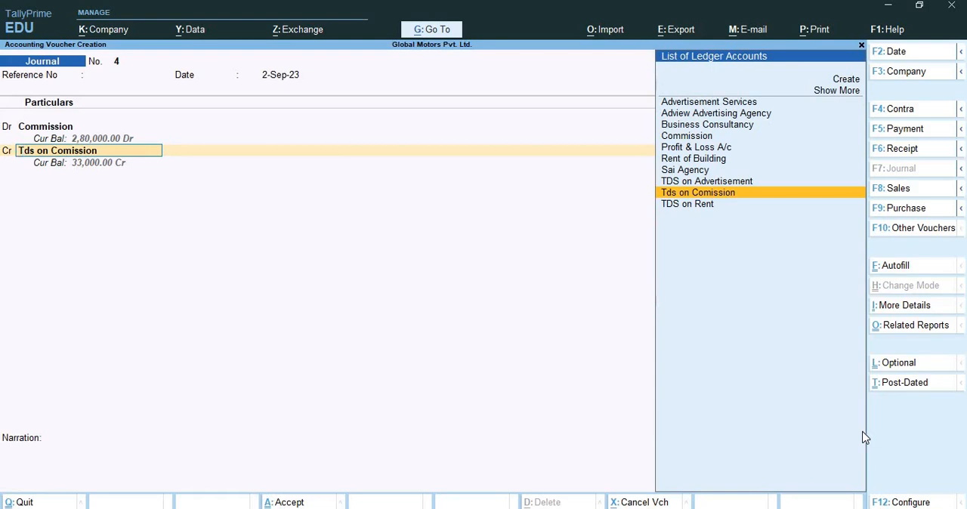
key("ctrl")
key("alt+c")
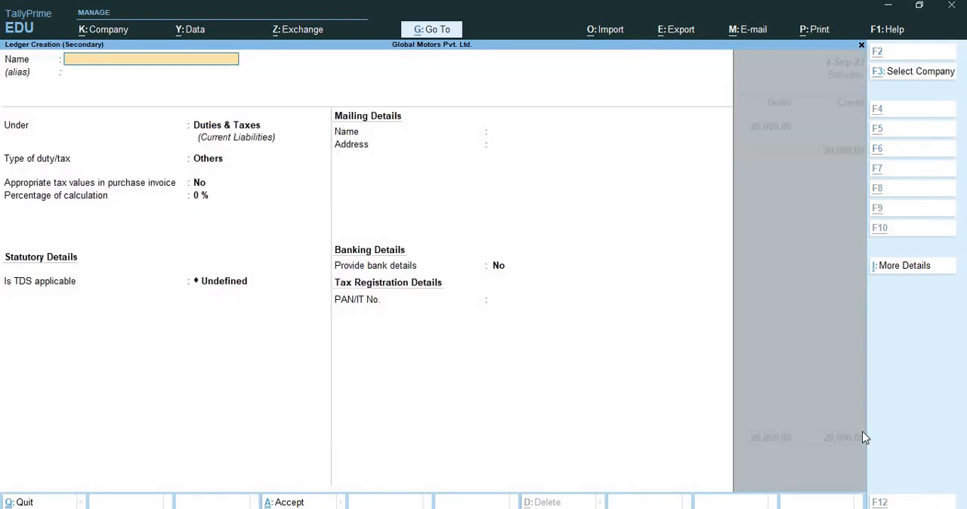
type("Akaksh Agency")
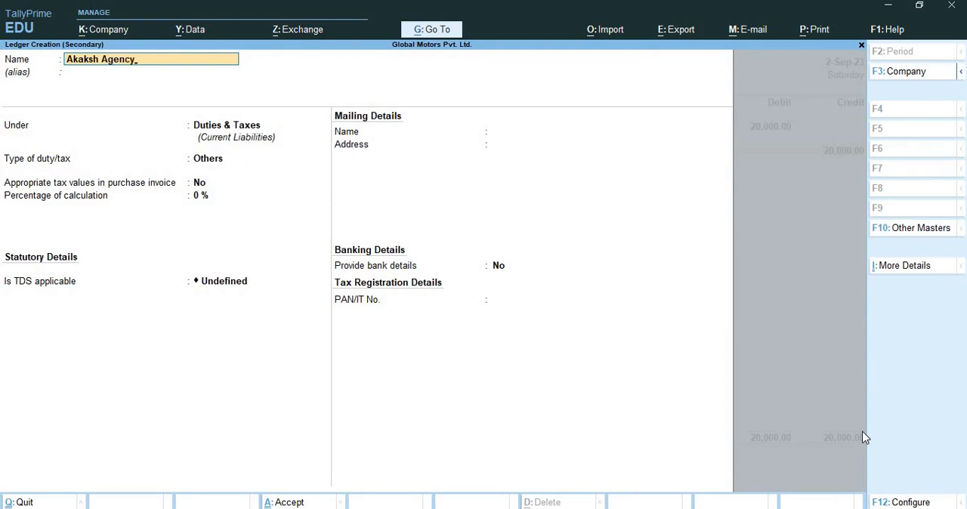
key("Return")
type("Sun")
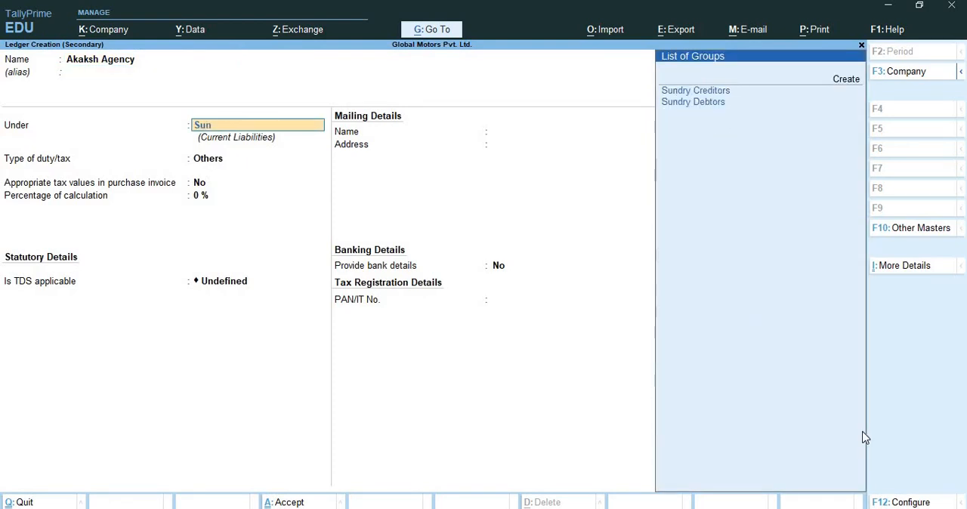
key("Return")
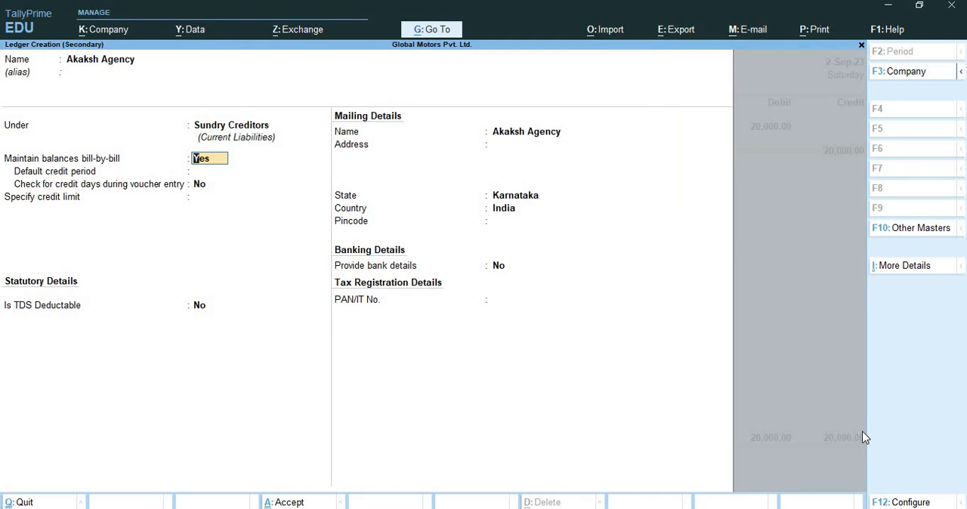
Make Akaksh Agency TDS deductable with the deductee type Company - Resident, keeping bill-by-bill balances
key("Return")
key("Return")
key("Return")
key("Return")
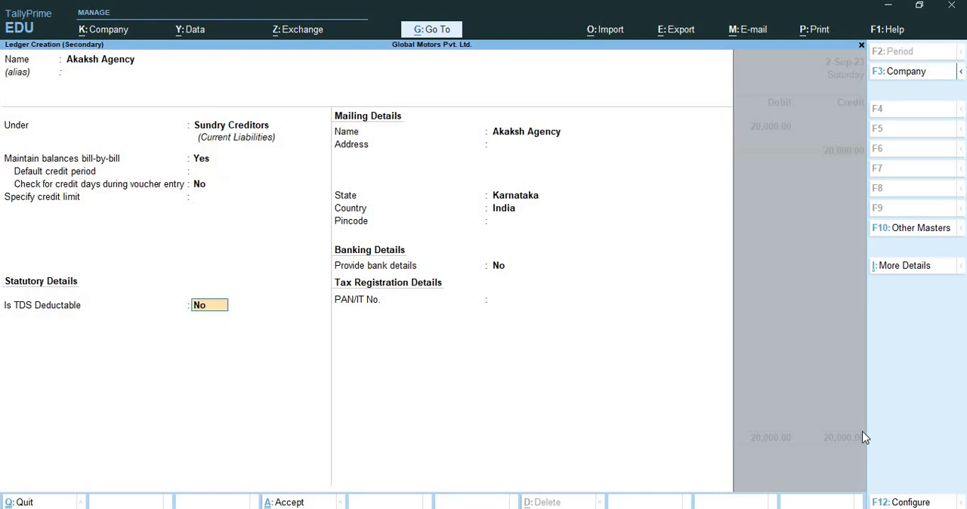
type("yes")
key("Return")
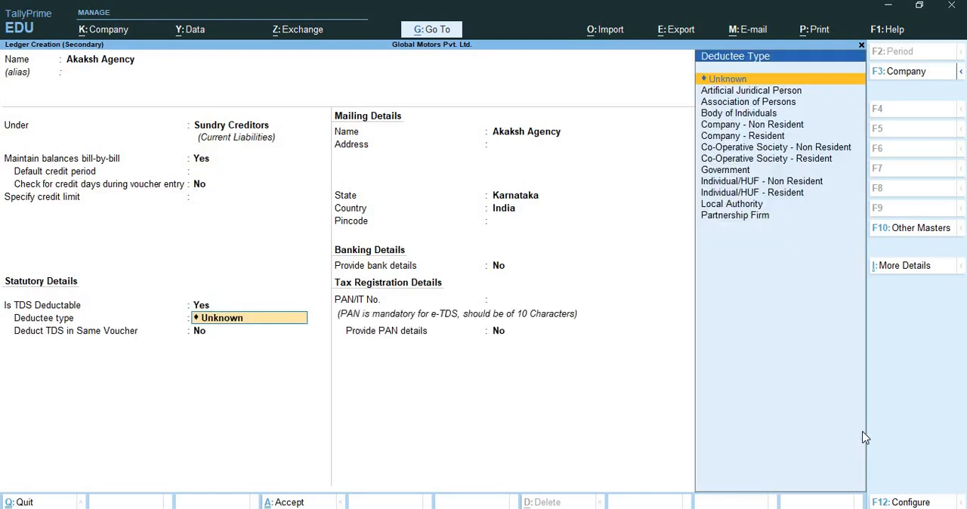
key("Down")
key("Down")
key("Down")
key("Down")
key("Down")
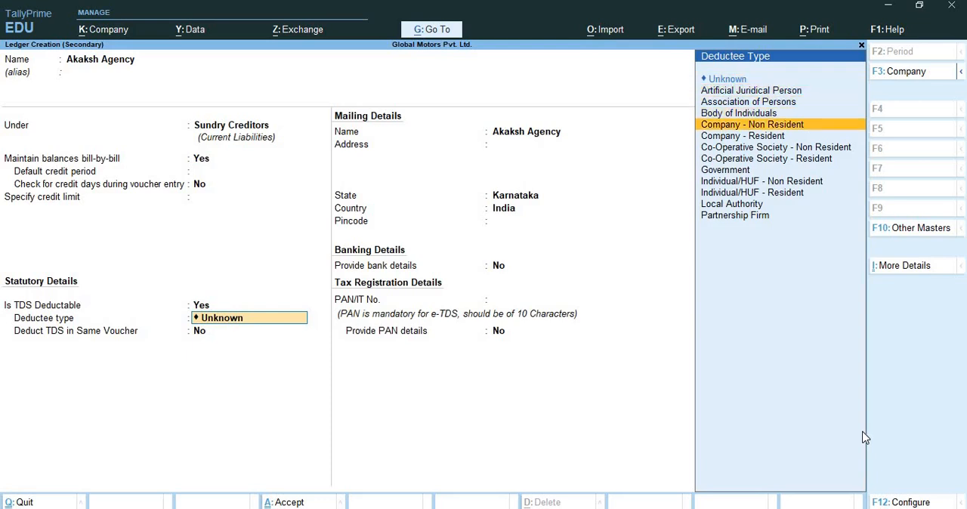
key("Return")
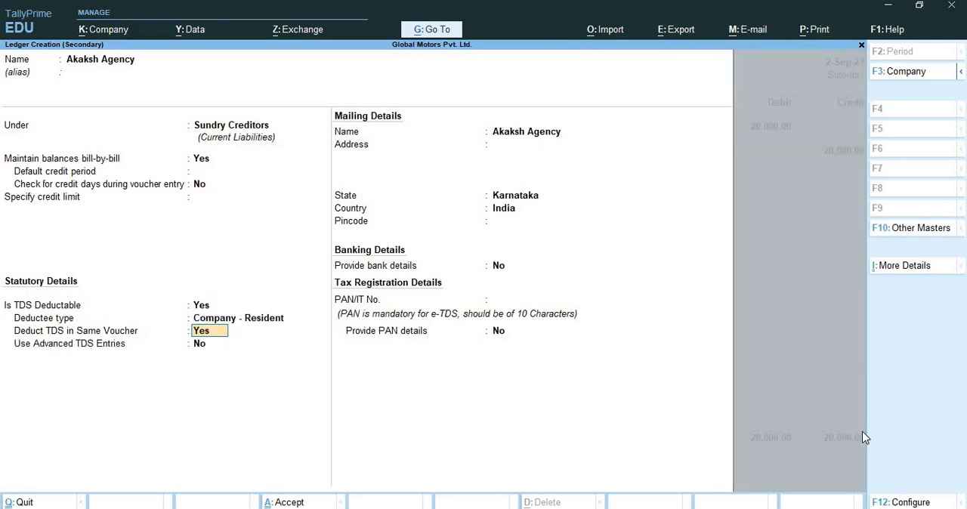
Turn off Deduct TDS in Same Voucher for Akaksh Agency and leave advanced TDS entries off
type("no")
key("Return")
key("Return")
key("Return")
key("Return")
key("Return")
key("Return")
key("Return")
key("Return")
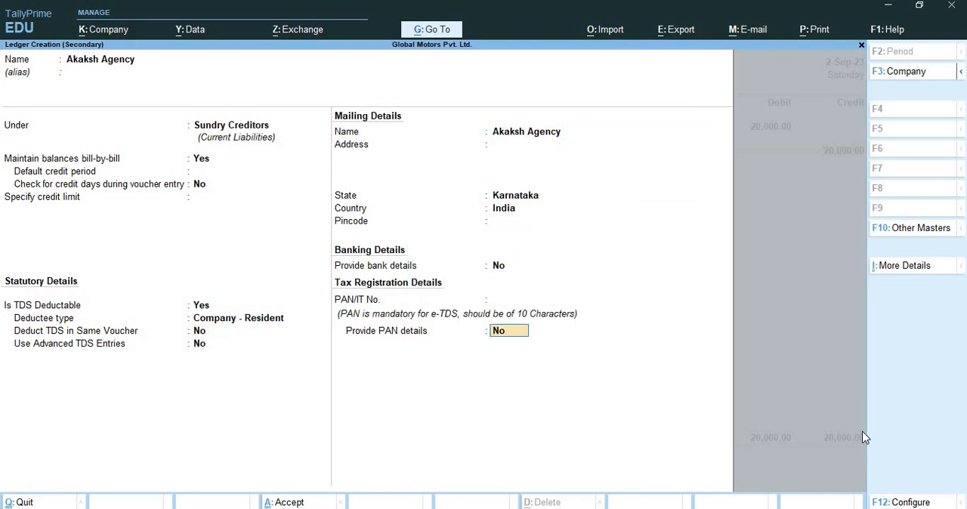
Enter the agency's PAN/IT number, save the ledger and credit it with 20,000 in the voucher
key("Up")
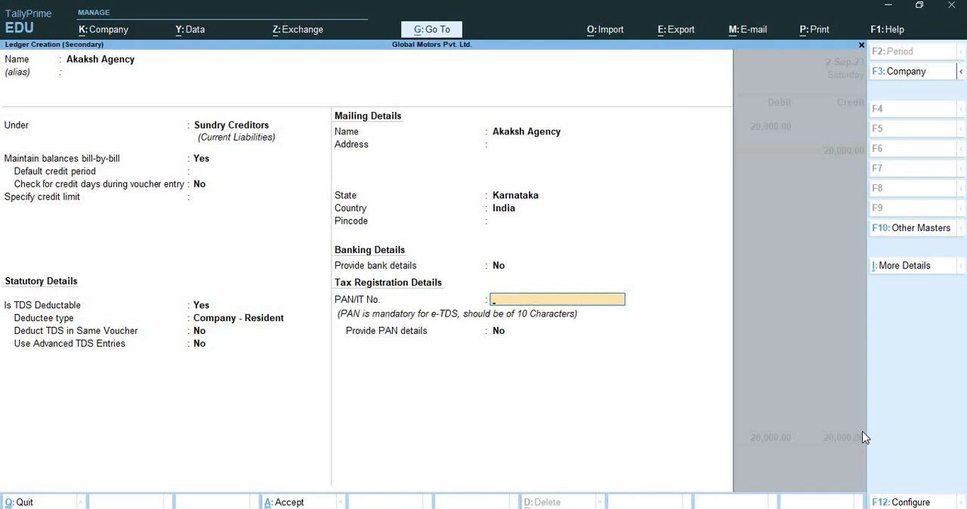
type("WRE")
key("BackSpace")
key("BackSpace")
type("ERTE1234E")
key("Return")
key("Return")
key("y")
Allocate the agency's 20,000 credit as On Account and save the journal voucher without narration
key("Return")
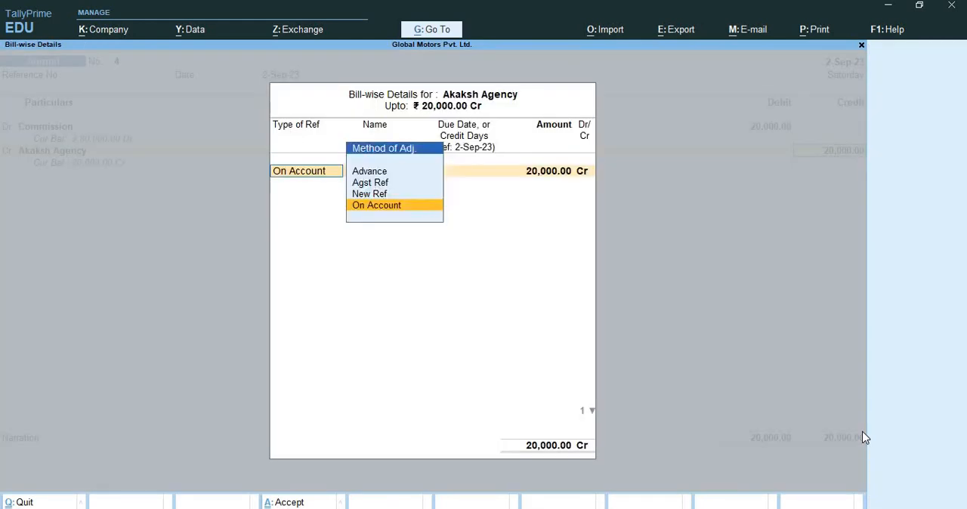
key("Return")
key("Return")
key("Return")
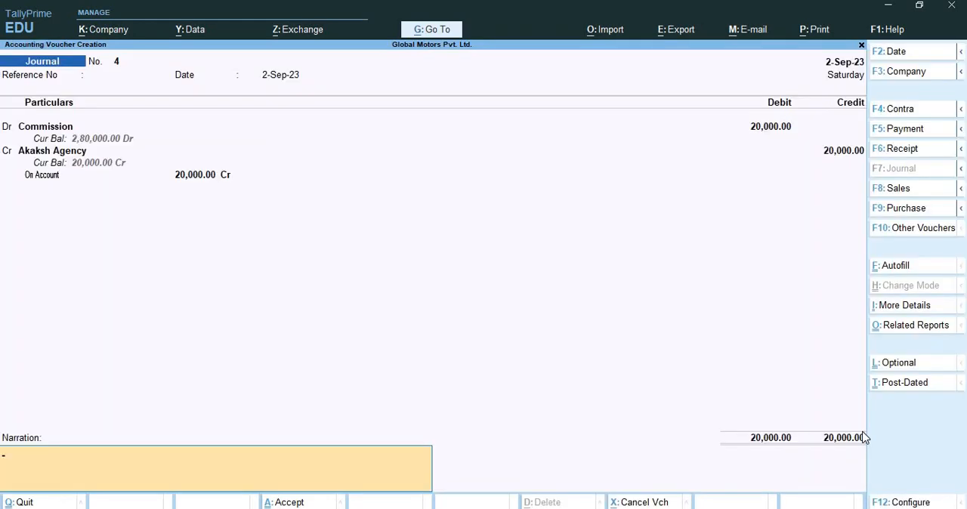
key("Return")
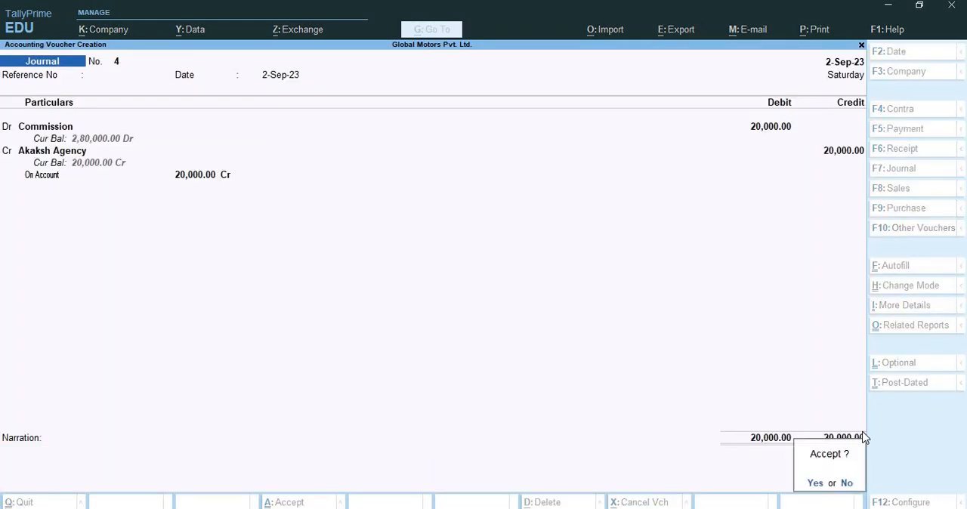
key("y")
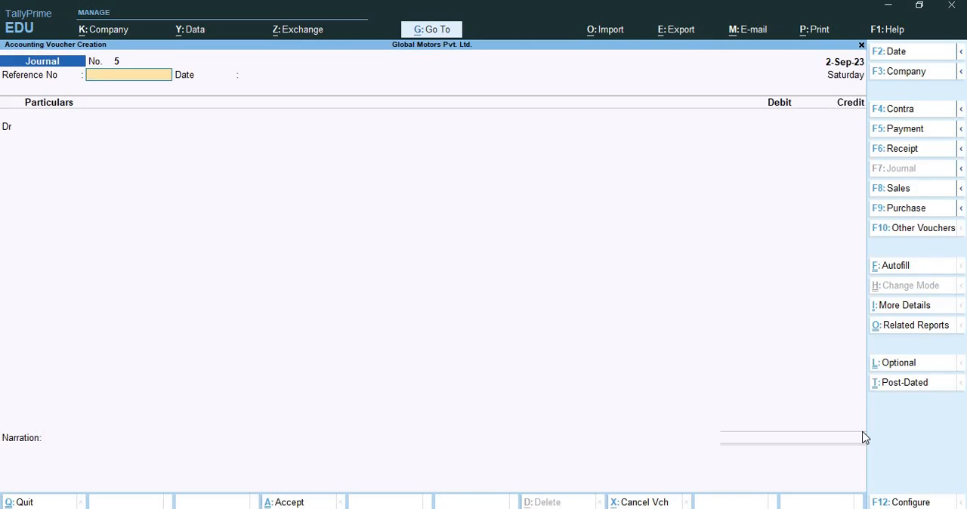
key("ctrl")
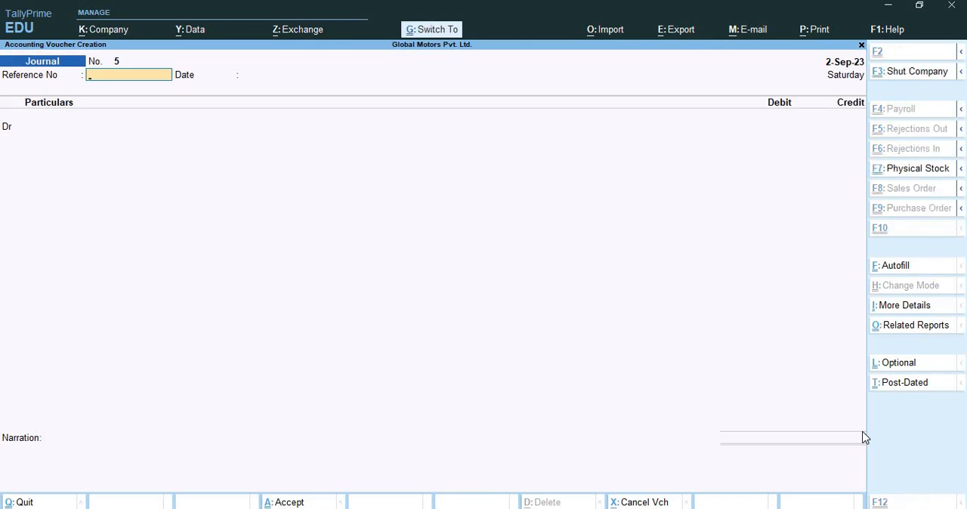
key("ctrl+p")
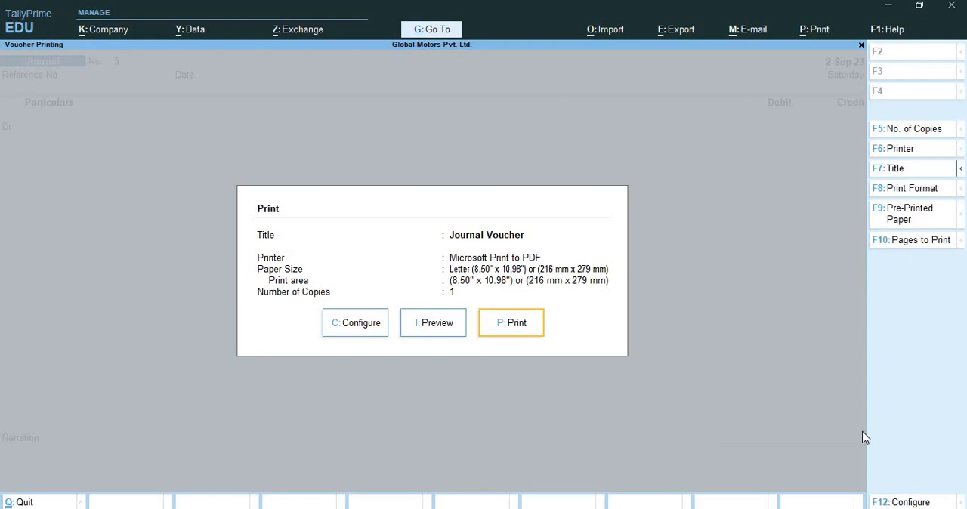
key("ctrl+q")
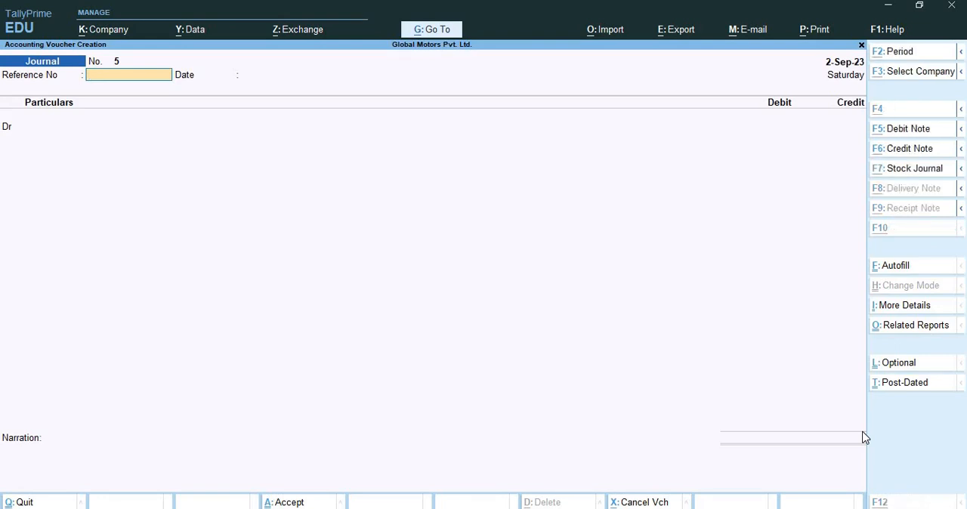
key("alt+p")
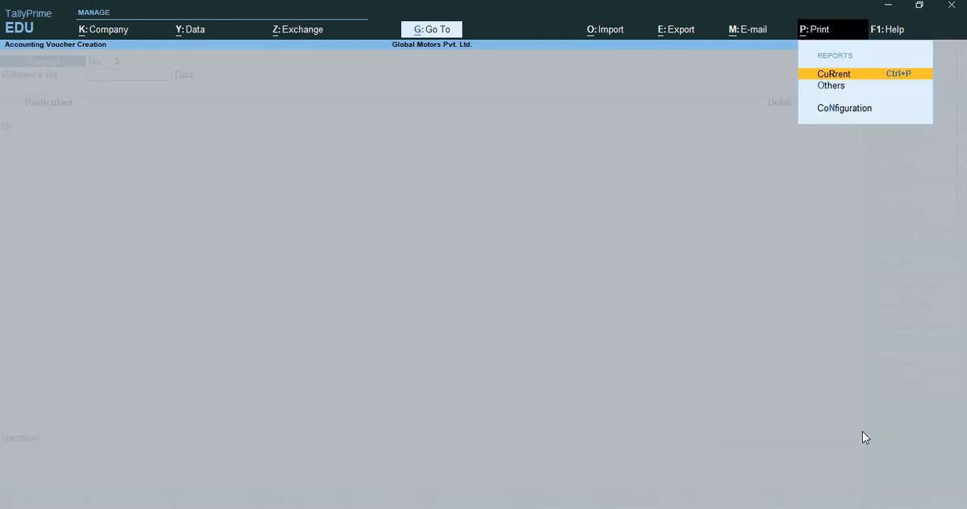
key("Escape")
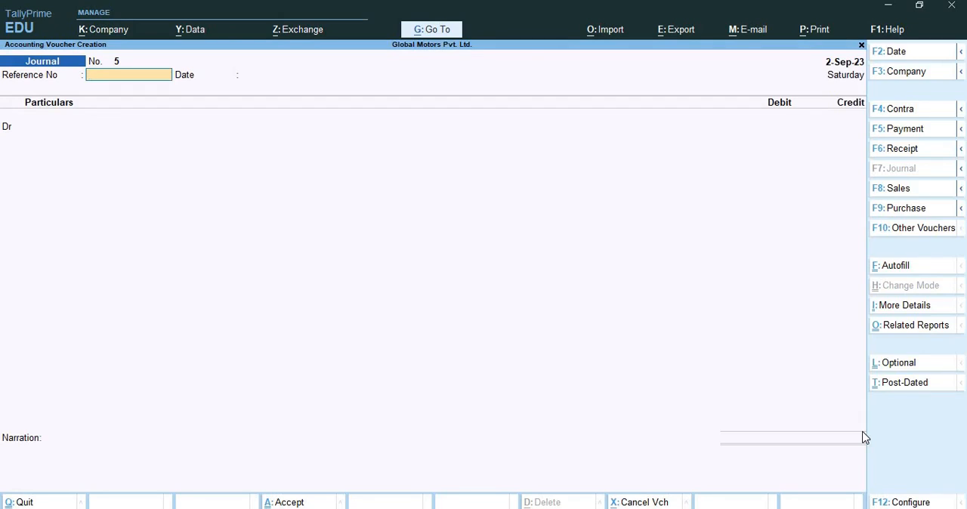
Autofill the new journal as a TDS Deduction till 2-Sep-23 for Akaksh Agency, Comission Or Brokerage, with duty ledger Tds on Comission
key("ctrl")
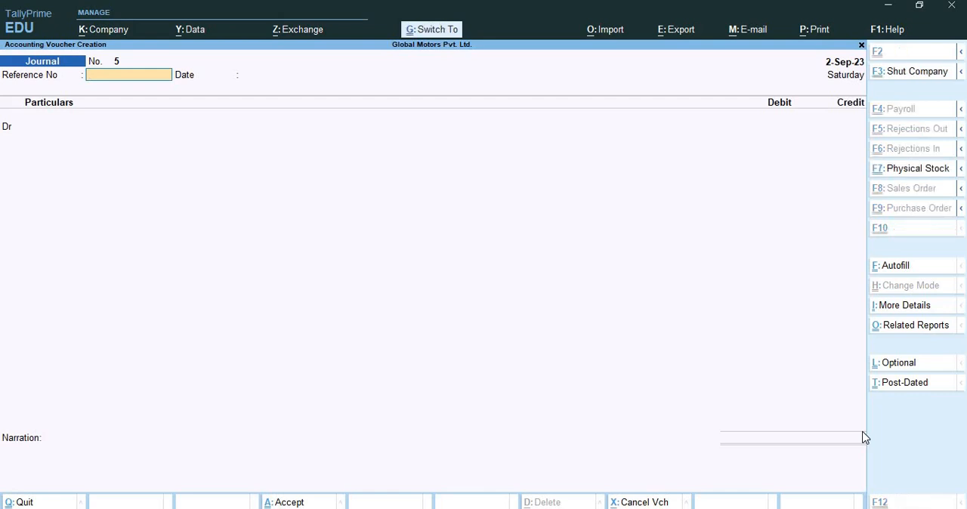
key("ctrl+f")
key("Return")
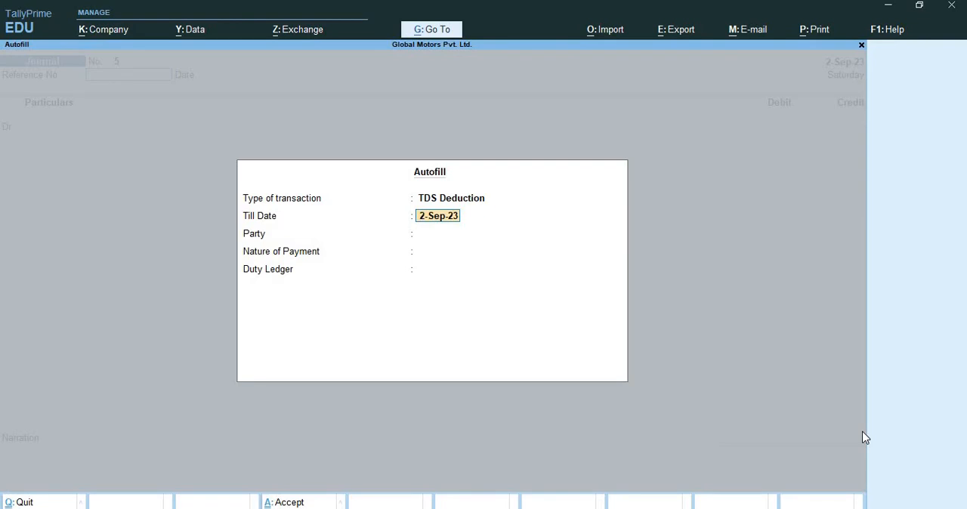
key("Return")
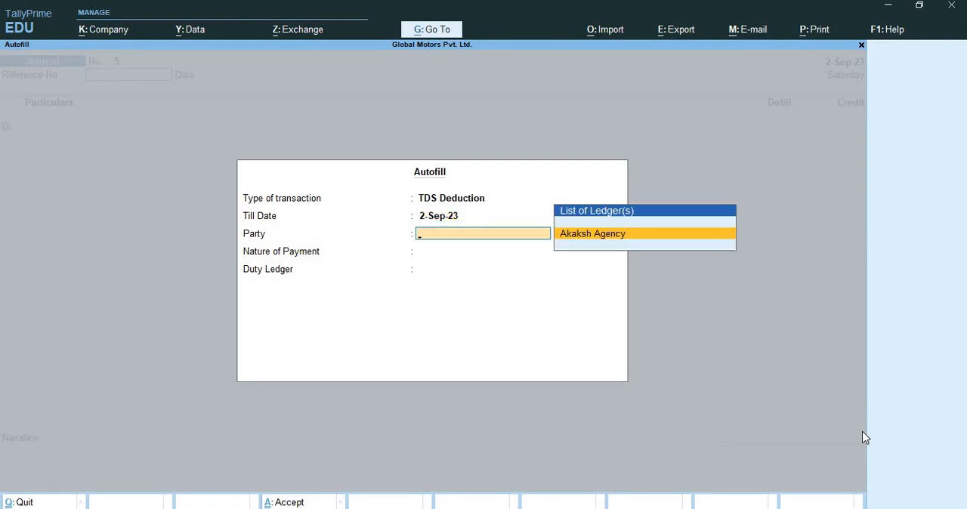
key("Return")
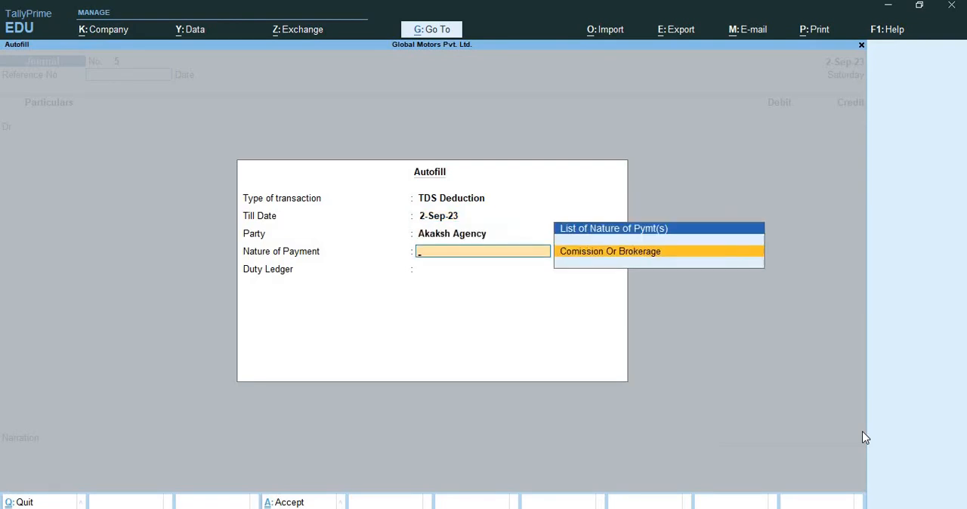
key("Return")
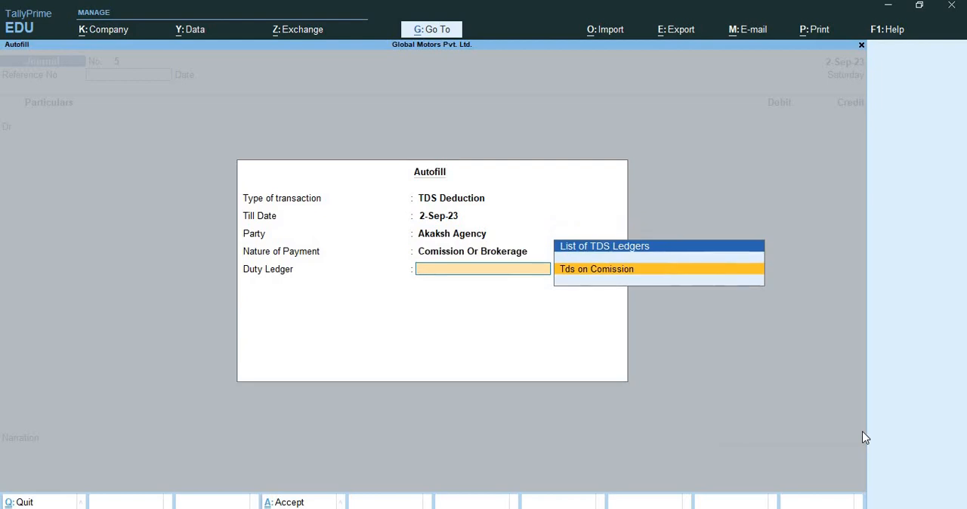
key("Return")
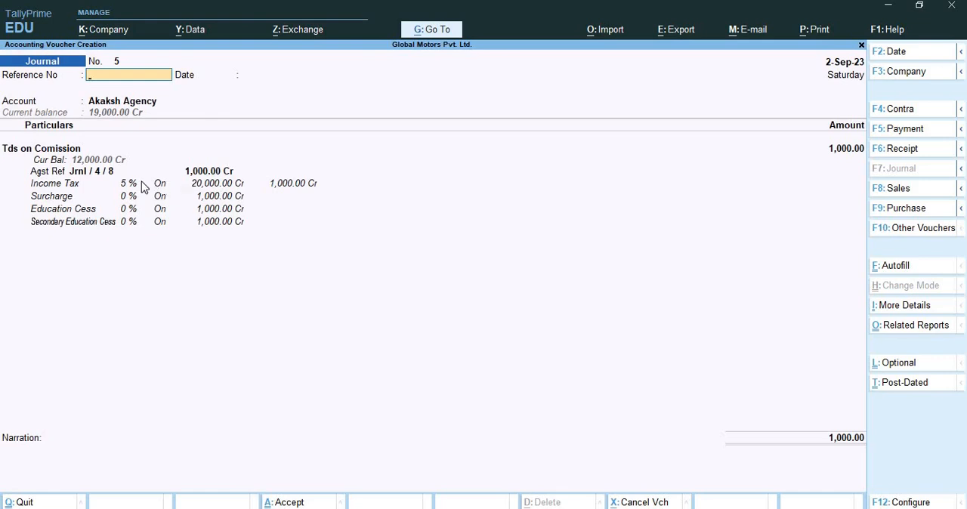
Accept the autofilled TDS deduction journal for Akaksh Agency without reference or narration and save it
key("Return")
key("Return")
key("Return")
key("Return")
key("Return")
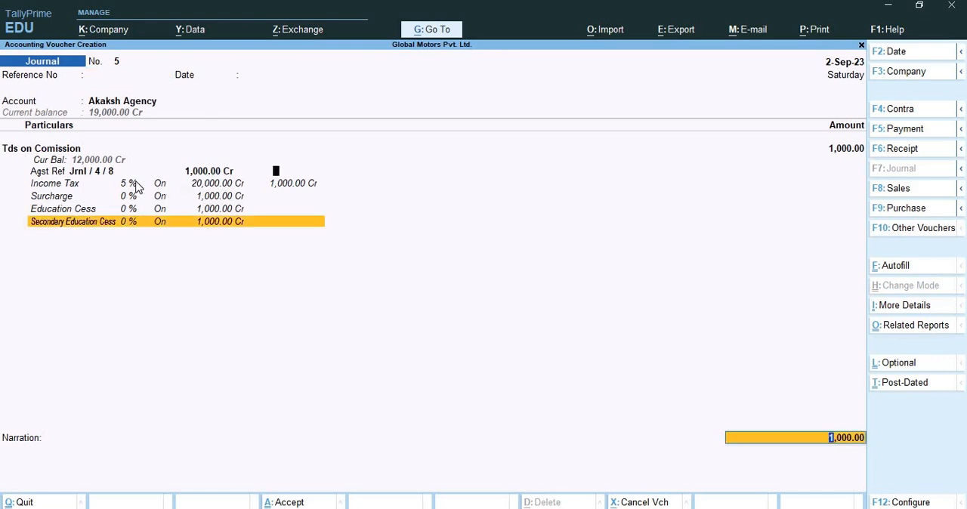
key("Return")
key("Return")
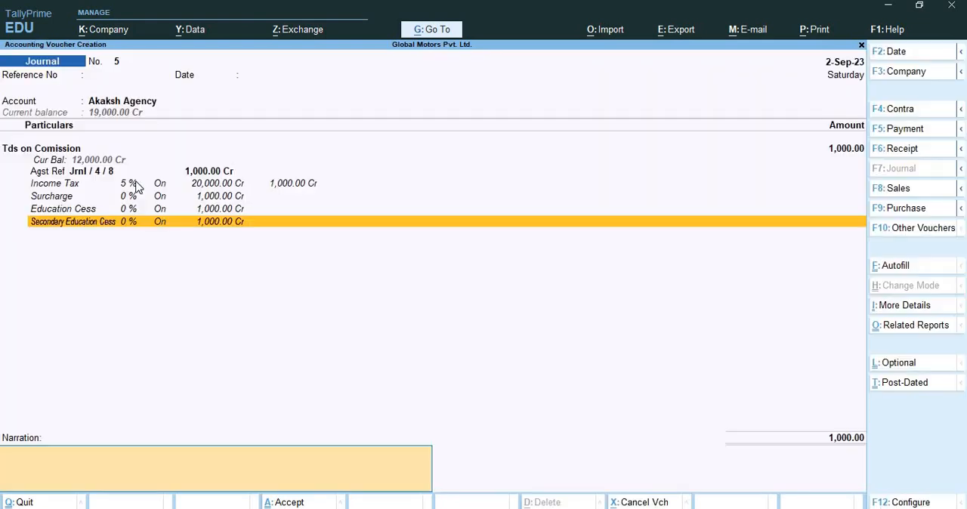
key("Return")
key("Return")
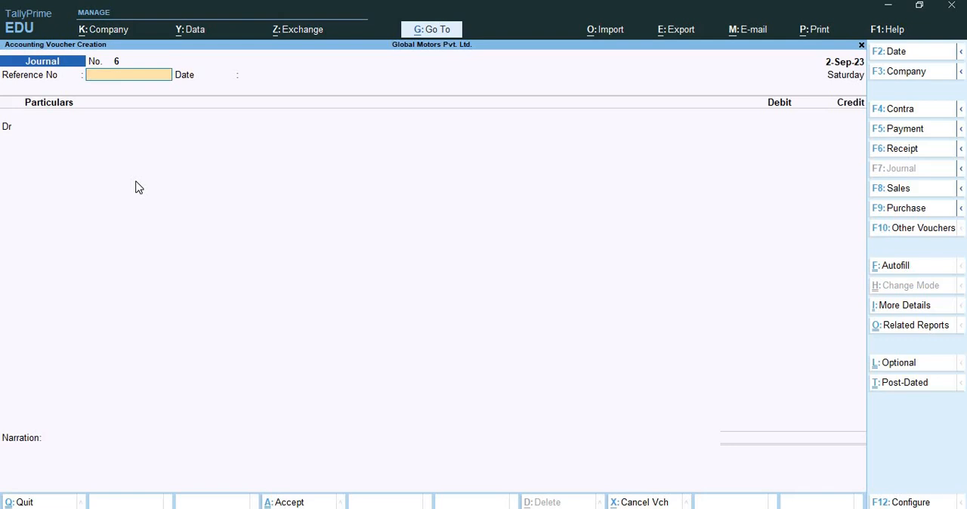
Start a purchase voucher with supplier invoice number PUR/02 dated 2-Sep-23
left_click(907, 209)
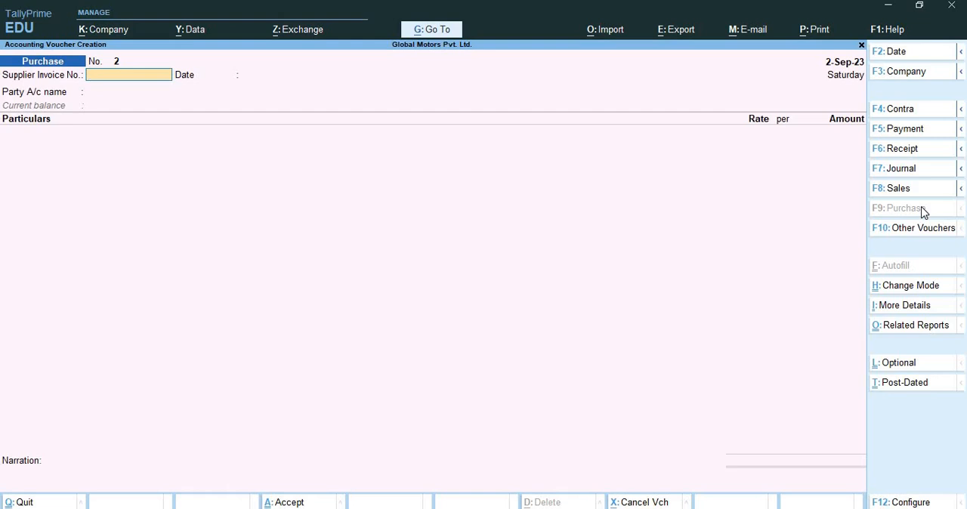
type("PUR/02")
key("Return")
key("Return")
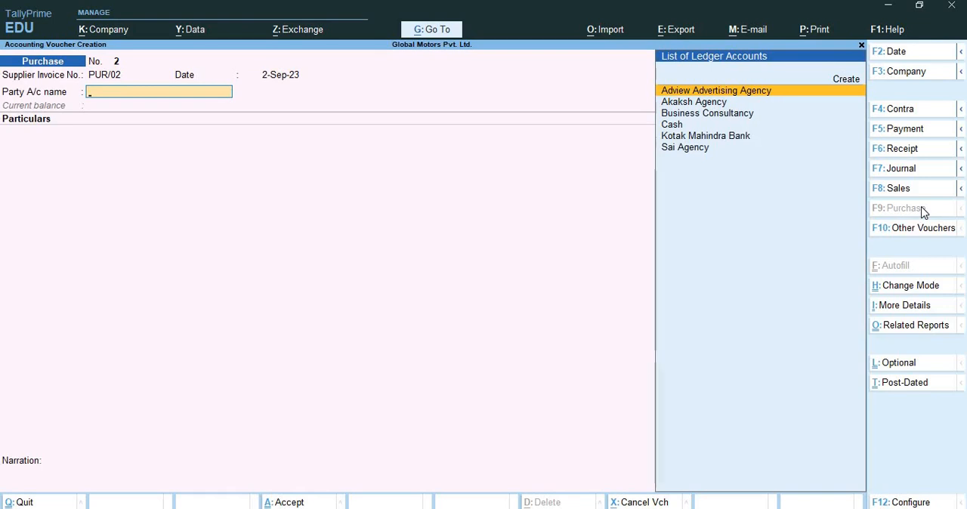
Create a new party ledger named Shobha Agencies from the purchase voucher
key("alt+c")
type("Sh")
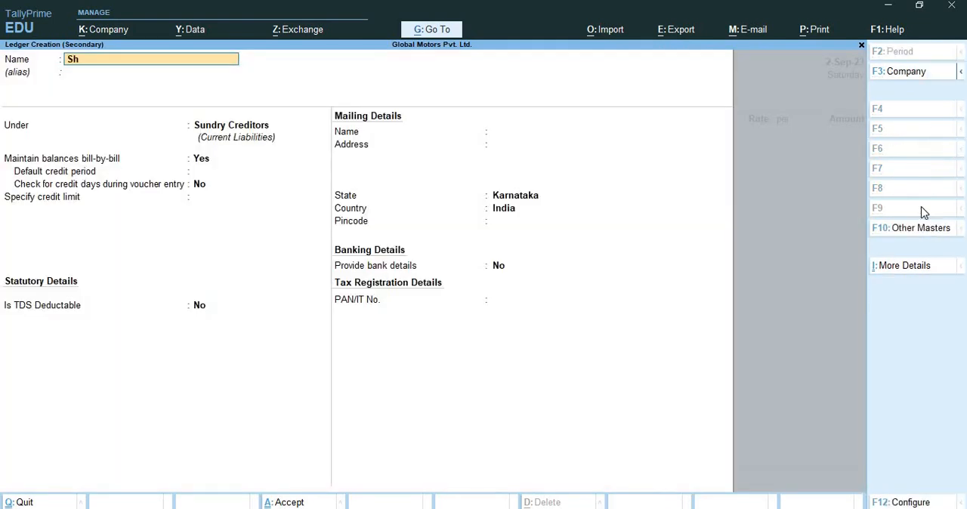
type("obha Gencies")
key("Return")
key("BackSpace")
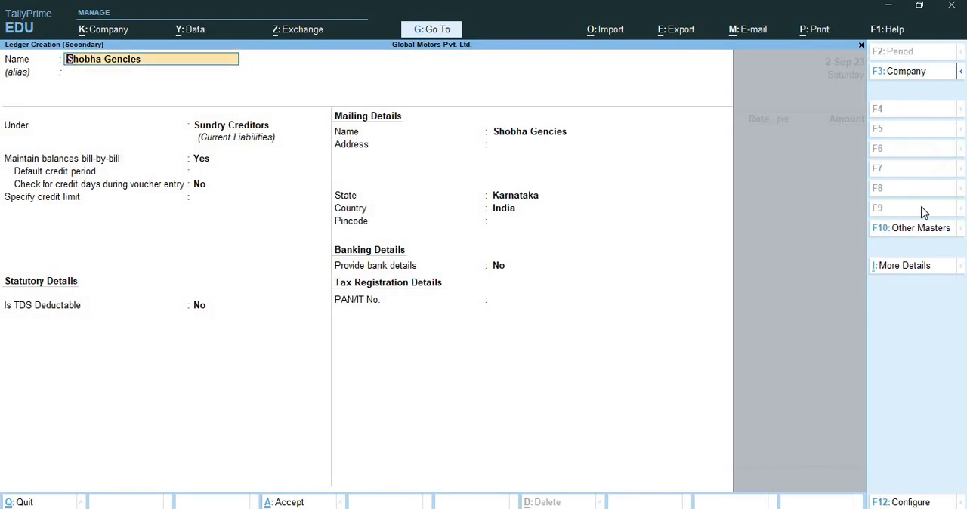
type("Shov")
key("BackSpace")
type("bha Agencies")
key("Return")
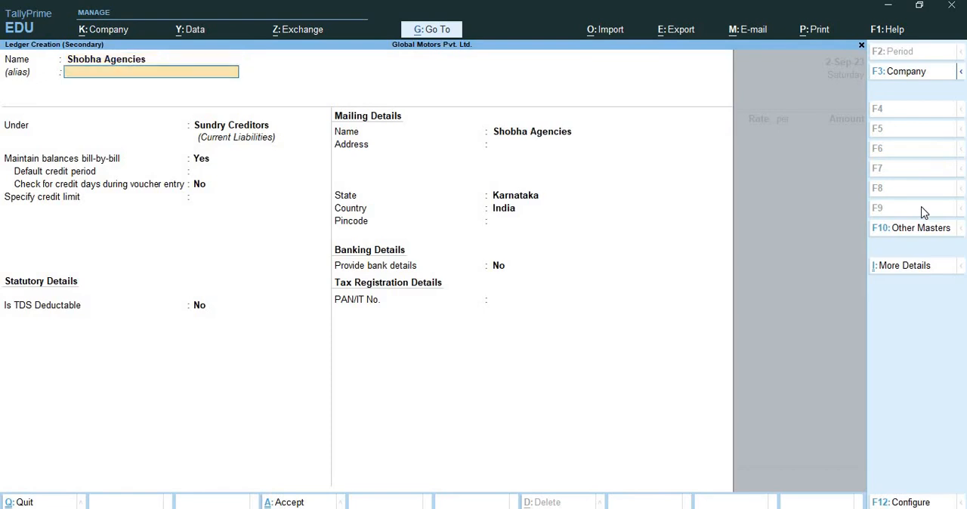
Keep Shobha Agencies under Sundry Creditors and make it TDS deductable with deductee type Company - Resident
key("Return")
key("Return")
key("Return")
key("Return")
key("Return")
key("Return")
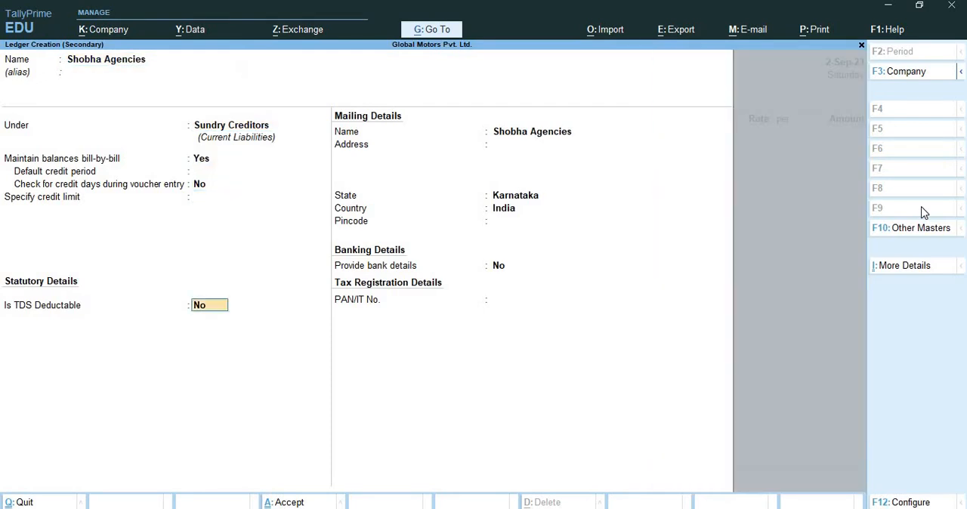
type("yes")
key("Return")
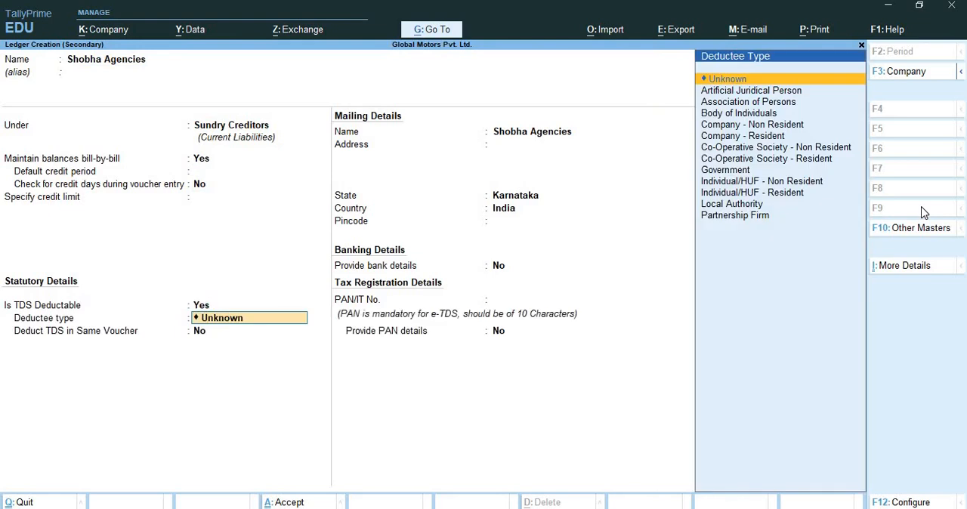
key("Down")
key("Down")
key("Down")
key("Down")
key("Down")
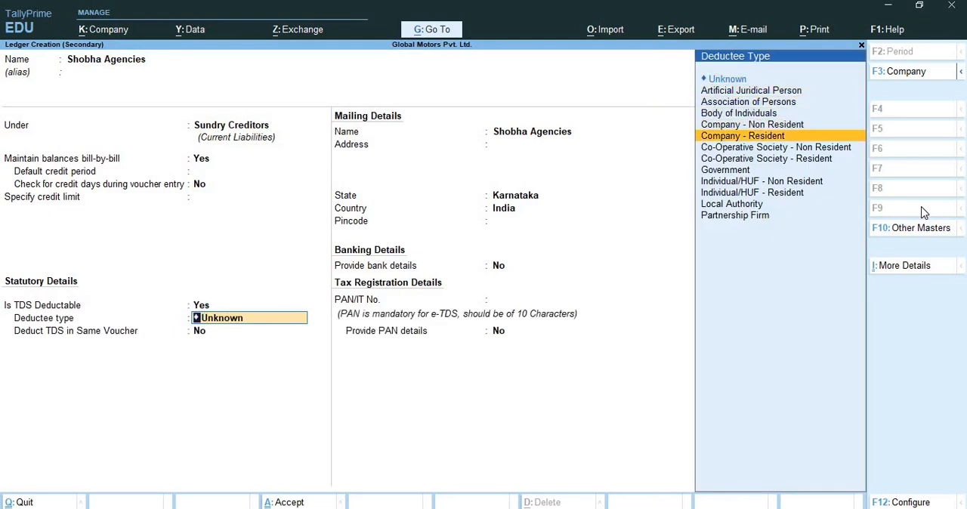
key("Return")
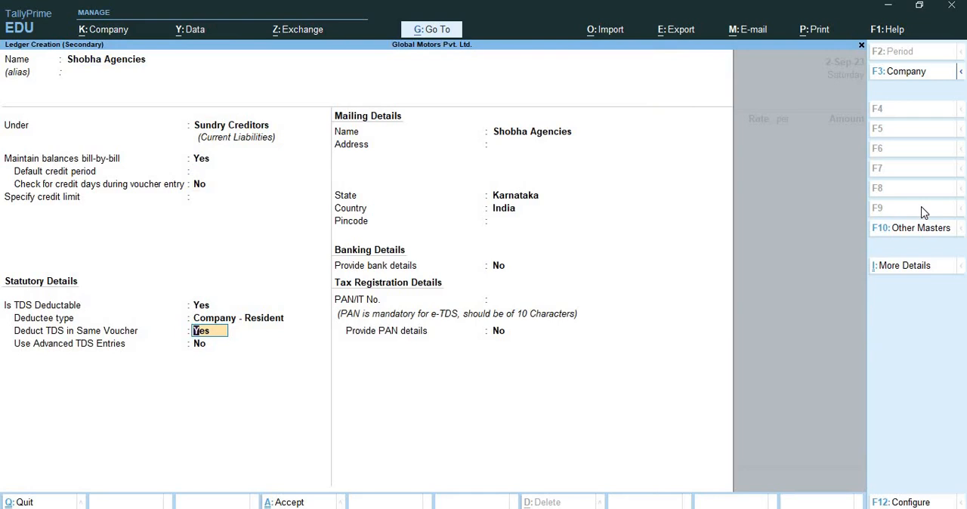
Turn off Deduct TDS in Same Voucher for Shobha Agencies and leave advanced TDS entries off
key("n")
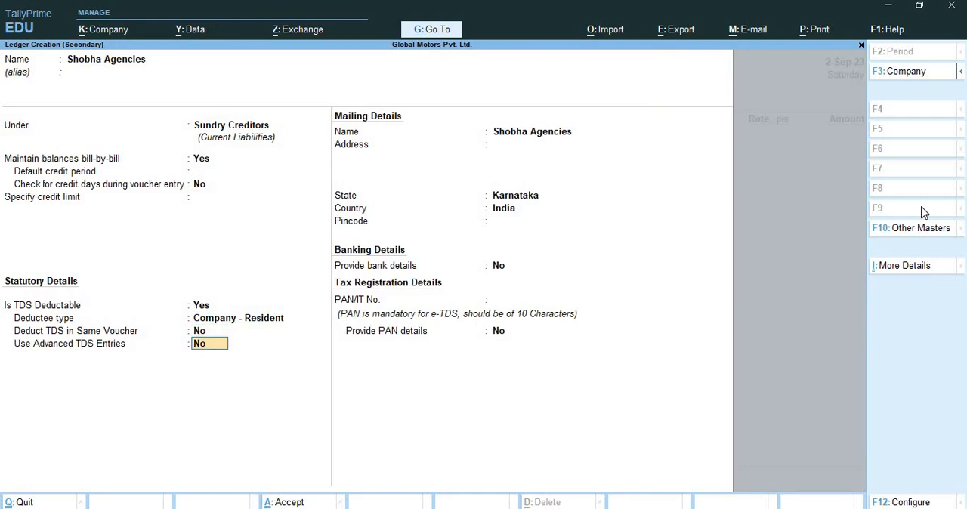
key("Return")
key("Return")
key("Return")
key("Return")
key("Return")
key("Return")
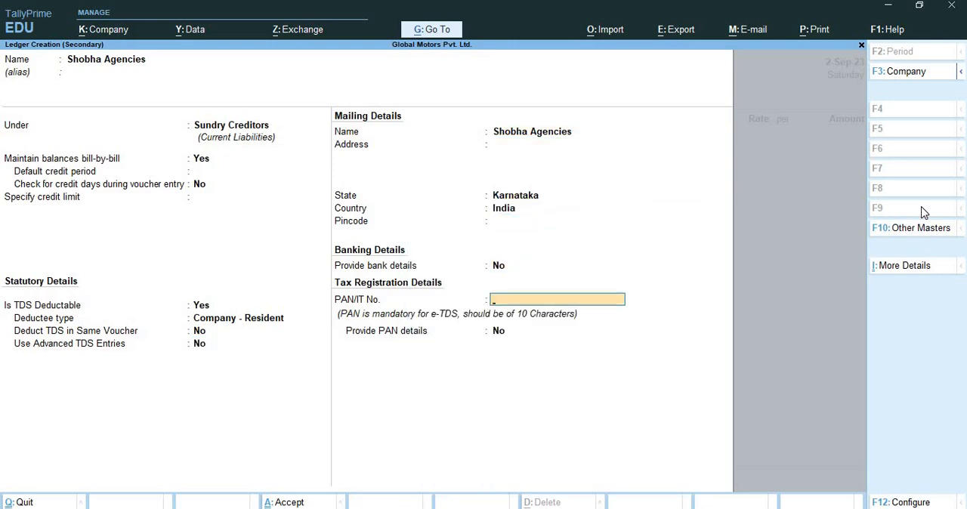
Enter the PAN/IT number for Shobha Agencies, skip the PAN details and save the ledger
type("AAAAS1234E")
key("Return")
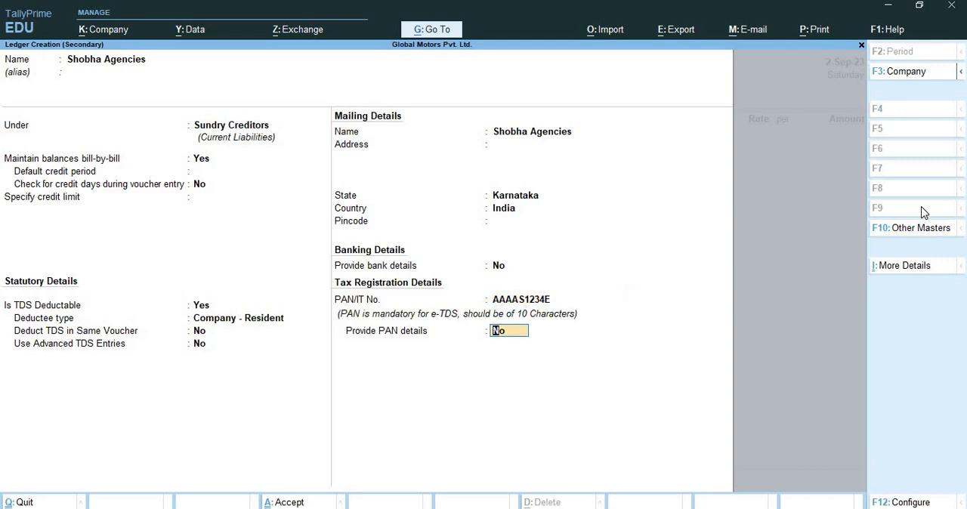
key("Return")
key("Return")
key("Return")
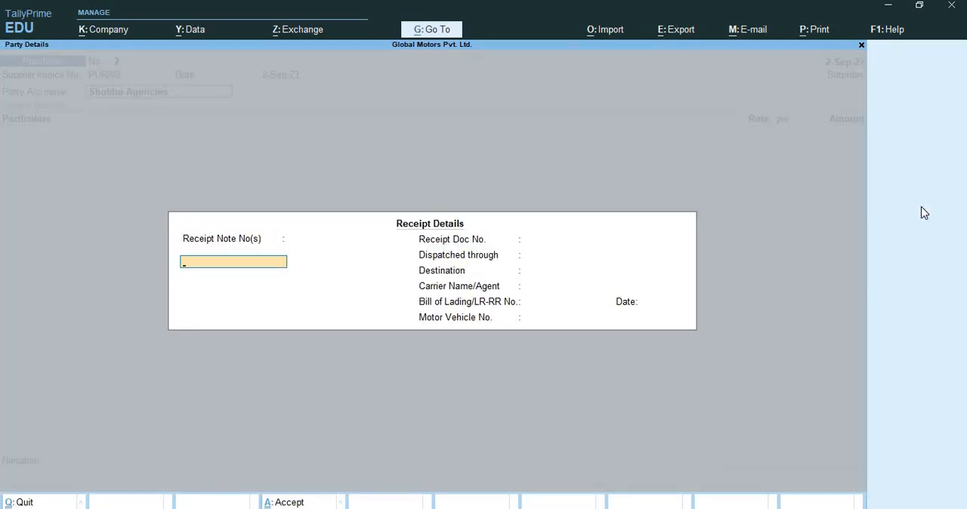
Leave the receipt details blank and accept the party details for Shobha Agencies with state Karnataka
key("Return")
key("Return")
key("Return")
key("Return")
key("Return")
key("Return")
key("Return")
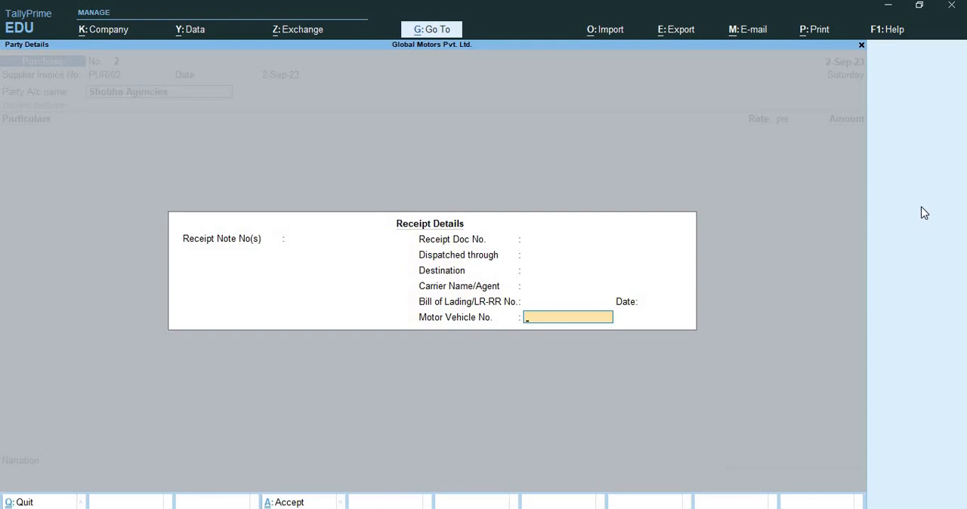
key("Return")
key("Return")
key("Return")
key("Return")
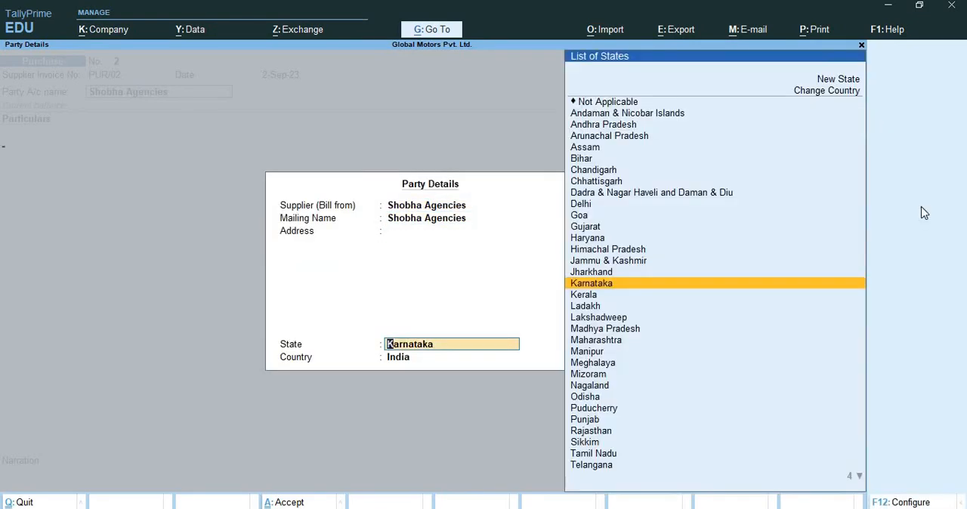
key("Return")
key("Return")
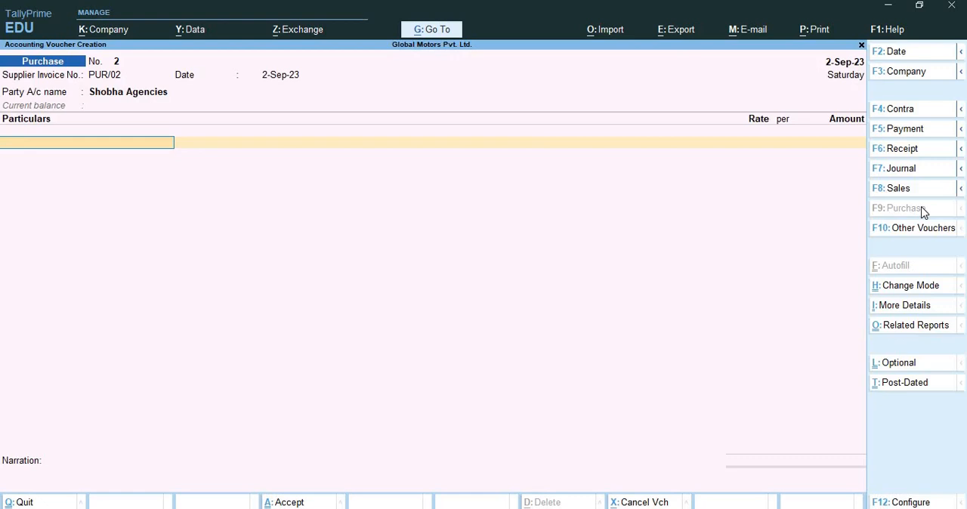
Add Commission for 30,000 to the purchase voucher, with the full amount assessable under Comission Or Brokerage
type("C")
key("Return")
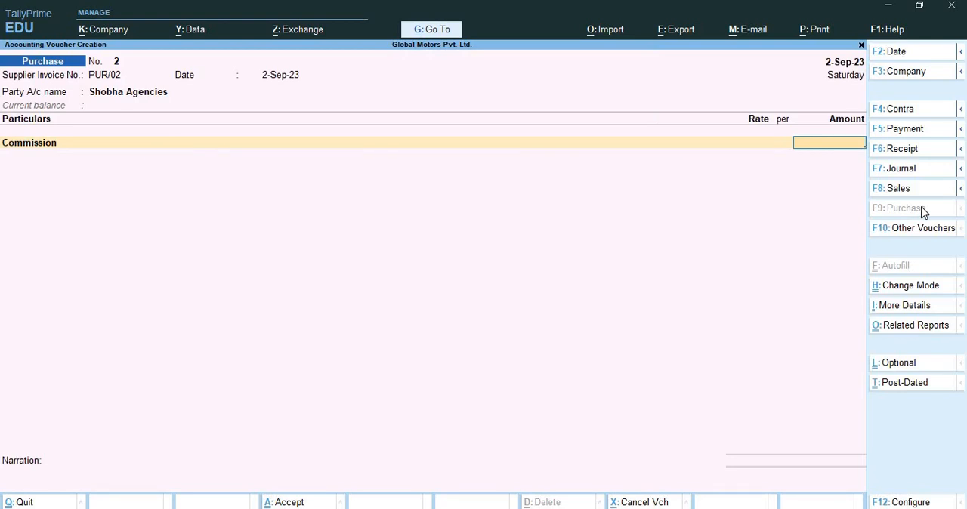
type("30000")
key("Return")
key("Return")
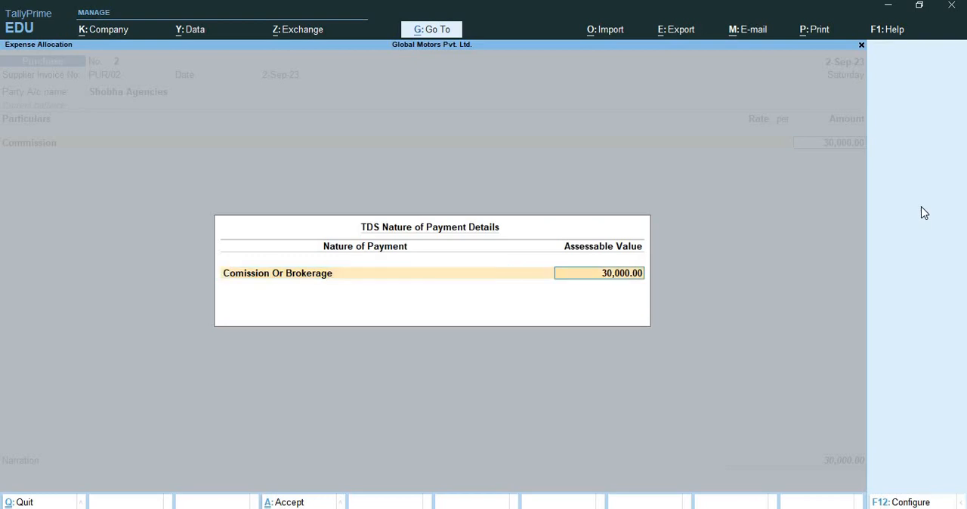
key("Return")
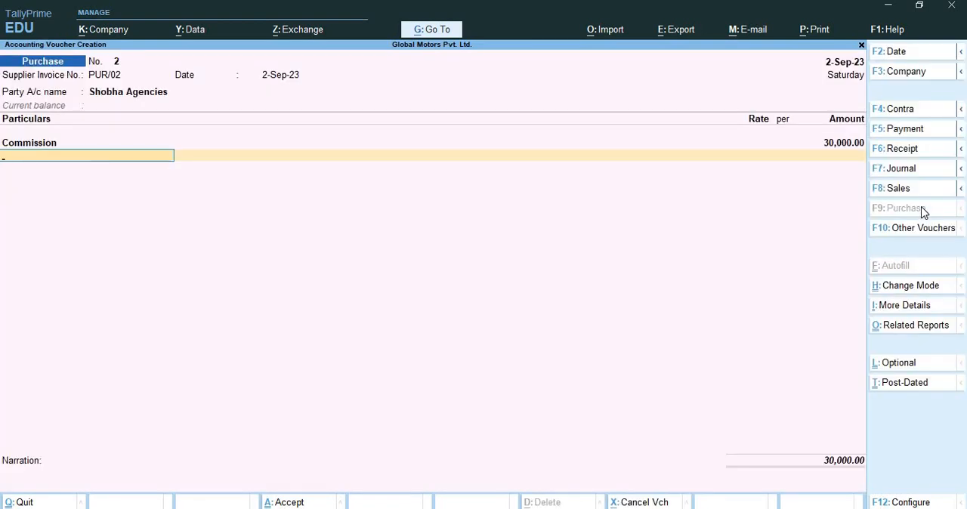
Create an Advertisement Expense ledger under Indirect Expenses from the voucher's second line
type("Ad")
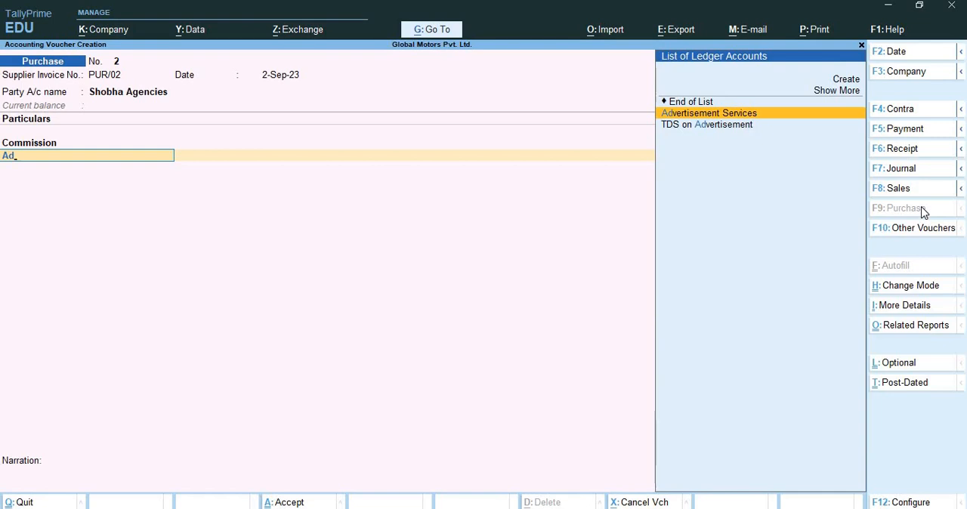
key("alt+c")
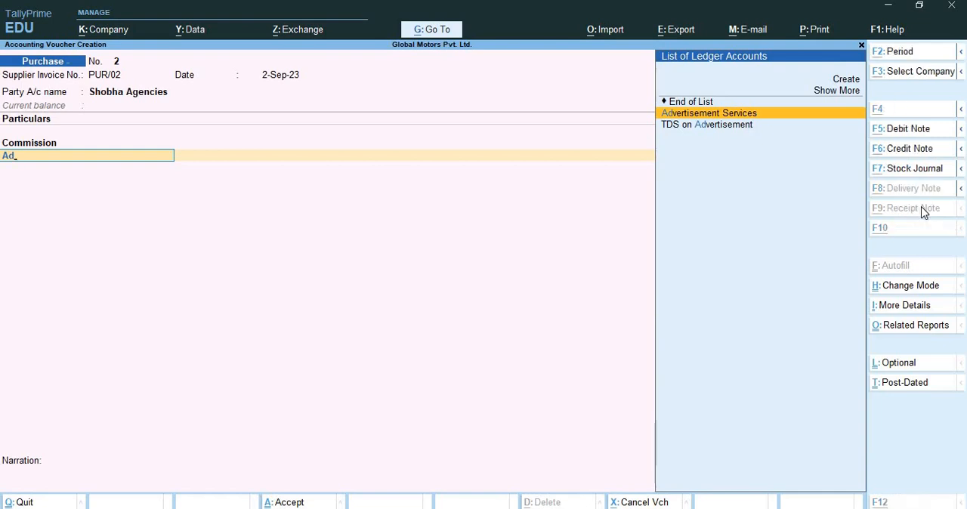
type("vertise")
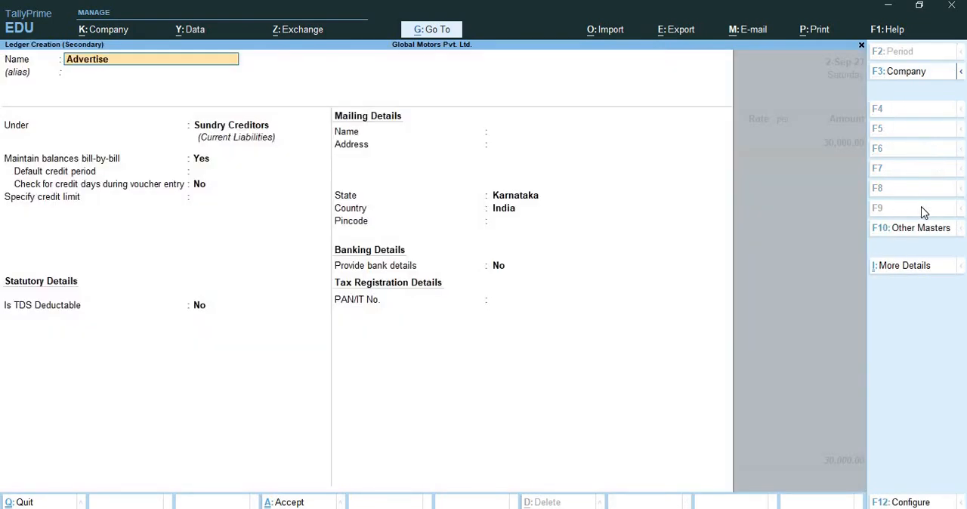
type("ment Expense")
key("Return")
key("Return")
type("Ind")
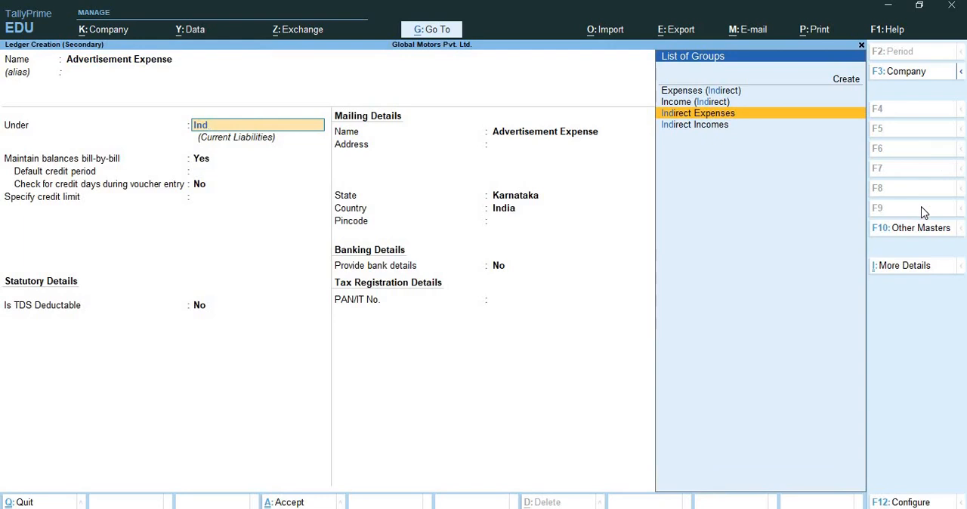
key("Return")
key("Return")
key("Return")
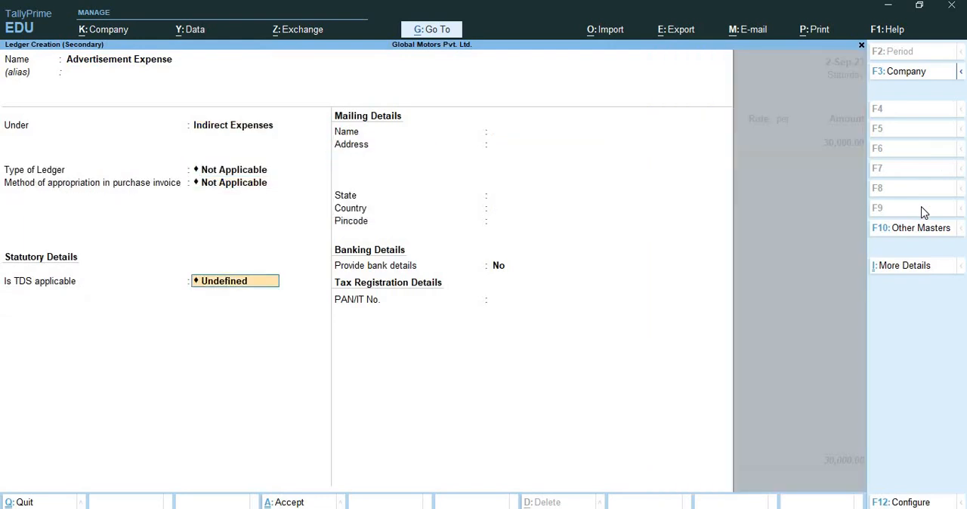
Make TDS applicable on Advertisement Expense with nature of payment Payment to Contractor, and save the ledger
type("Ap")
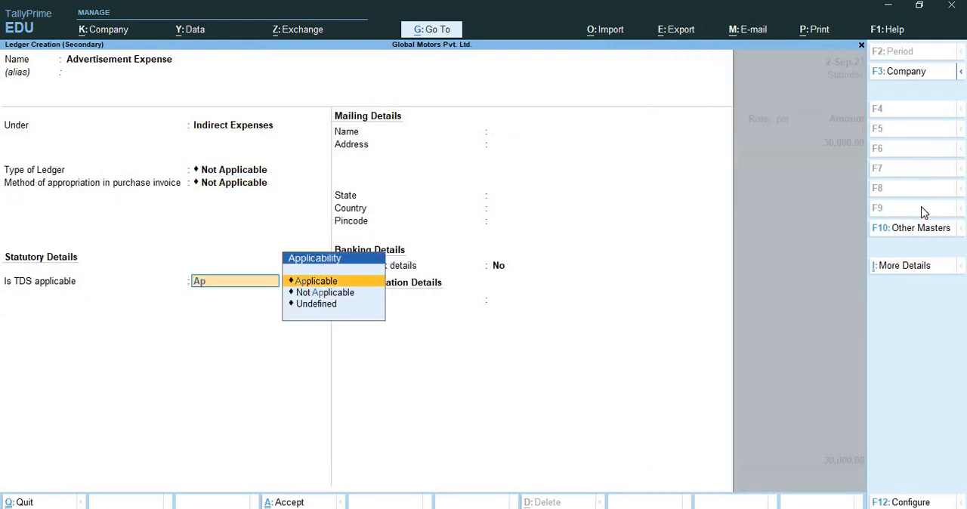
key("Return")
key("Down")
key("Down")
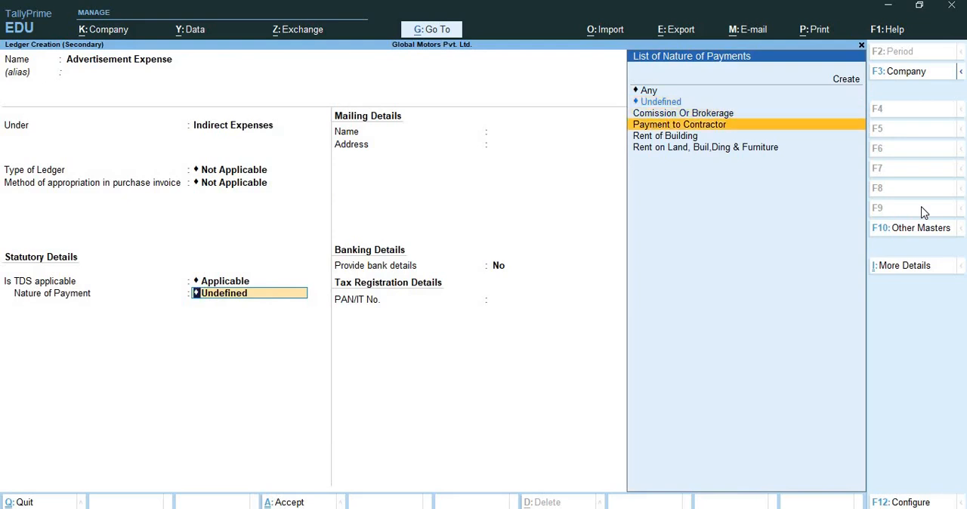
key("Return")
key("Return")
key("Return")
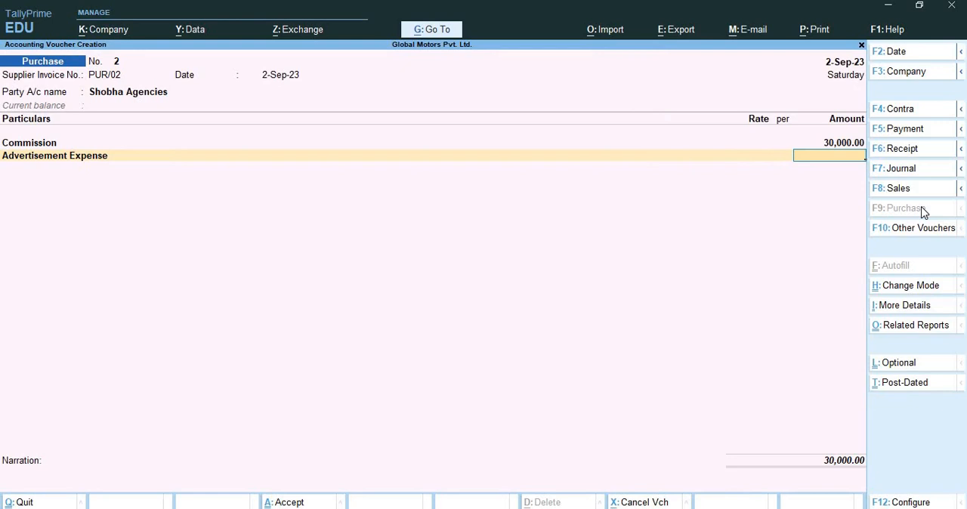
Enter 11,000 for Advertisement Expense and accept its Payment to Contractor allocation
type("11000")
key("Return")
key("Return")
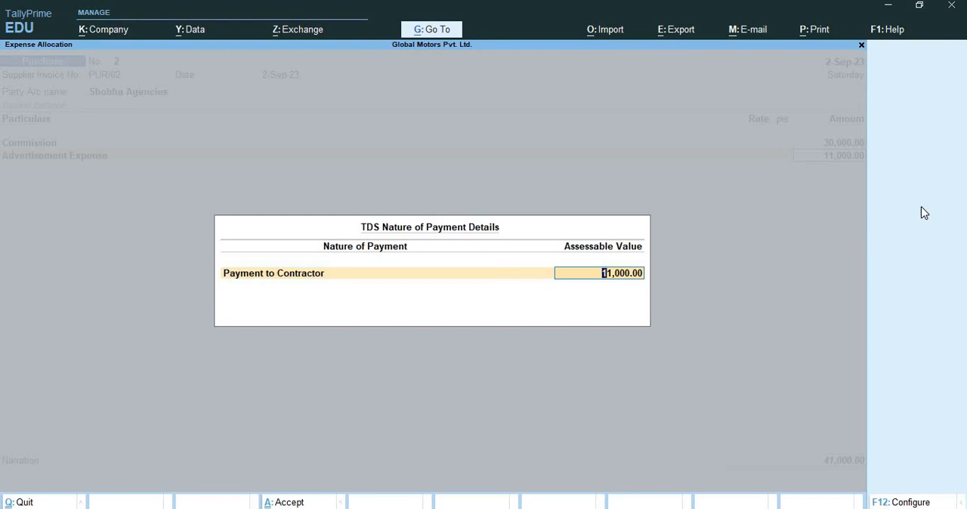
key("Return")
key("Return")
Correct the Advertisement Expense amount in the purchase voucher to 1,10,000
type("1")
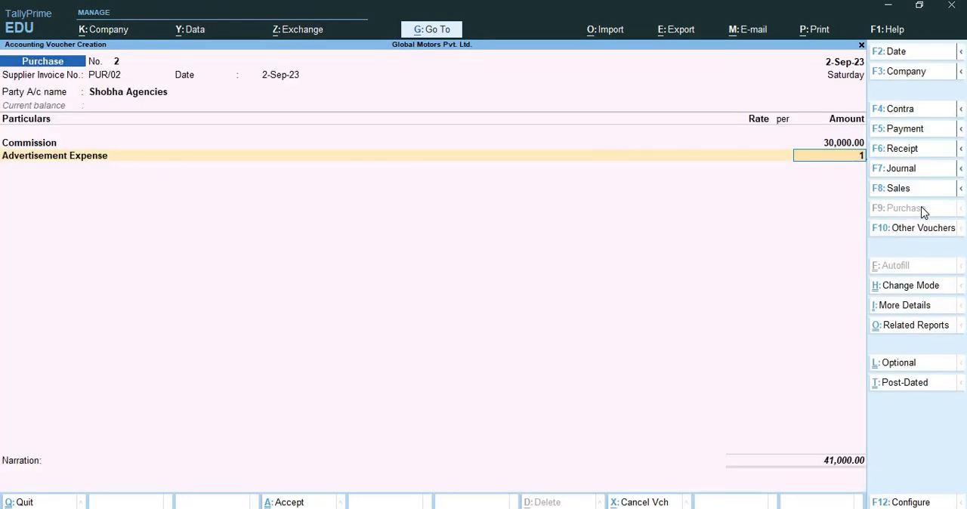
type(",10,000")
key("Return")
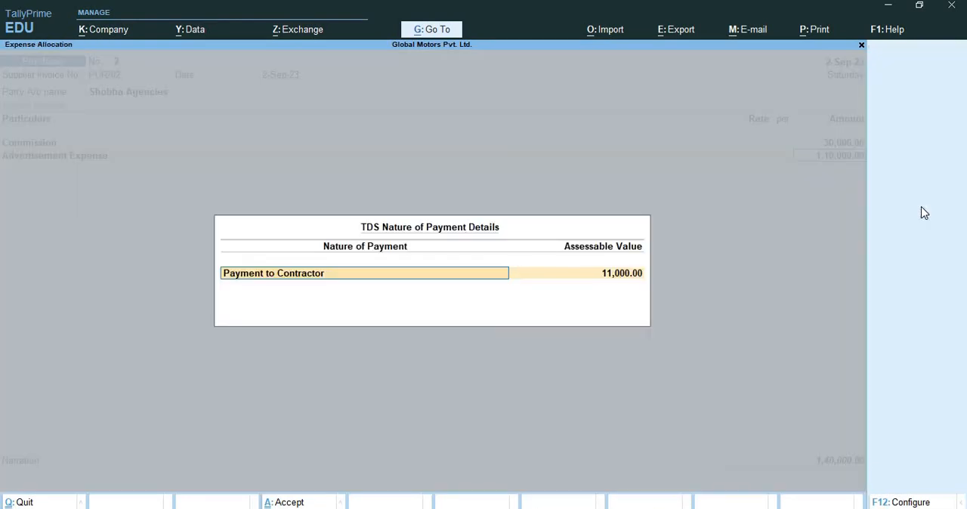
key("Return")
Set the Payment to Contractor assessable value for Advertisement Expense to 1,10,000
key("Return")
key("Return")
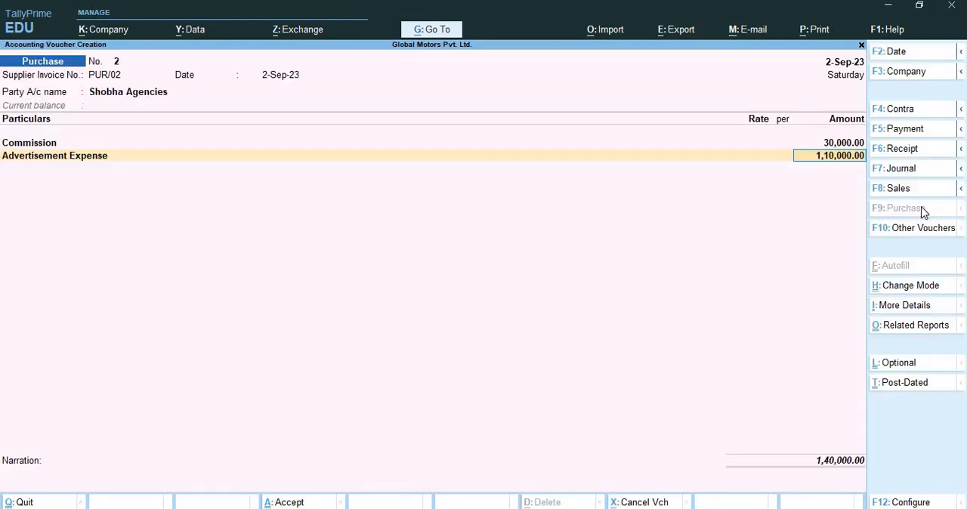
key("Return")
key("Return")
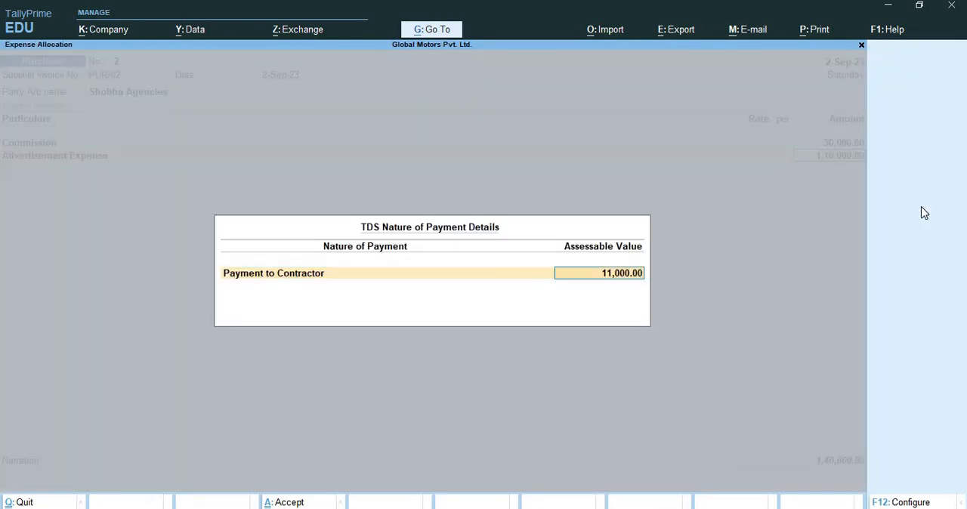
type("110000")
key("Return")
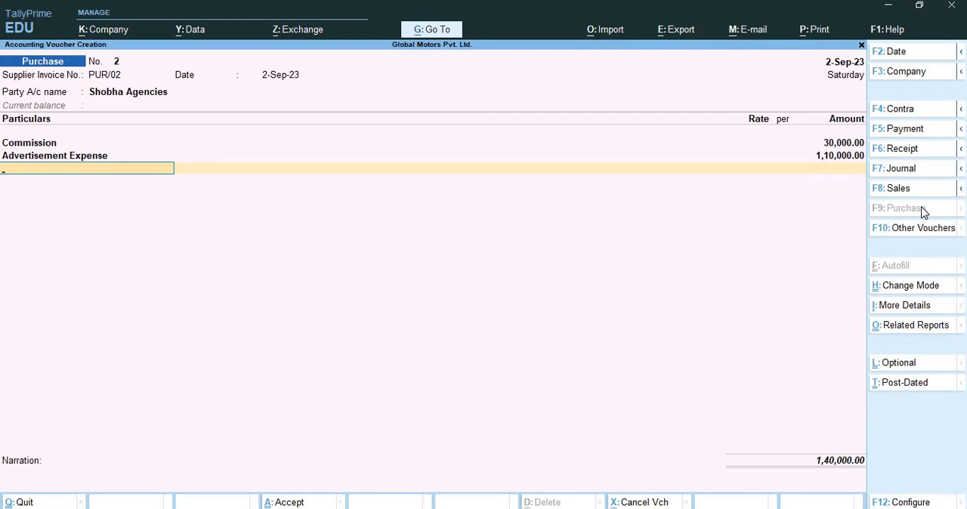
Accept the new bill reference PUR/02 for Shobha Agencies and save the purchase voucher without a narration
key("Return")
key("Return")
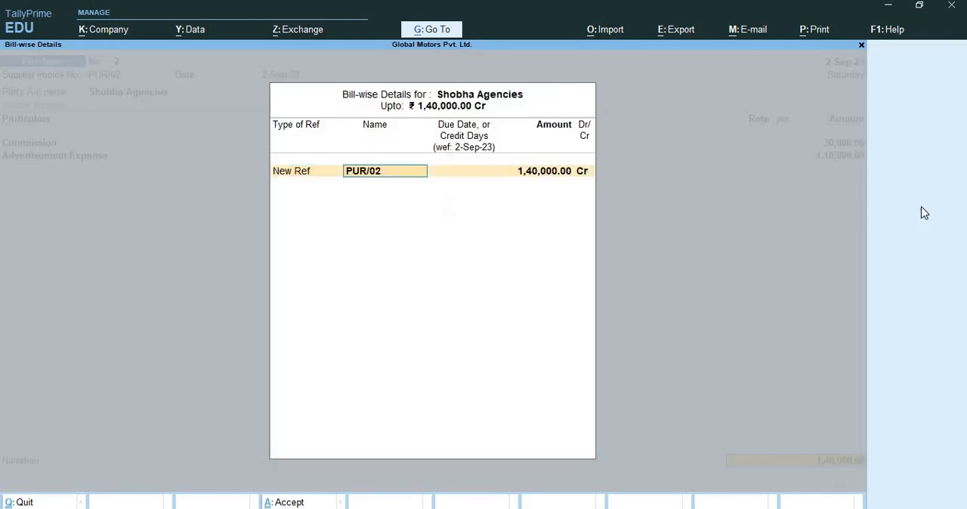
key("Return")
key("Return")
key("Return")
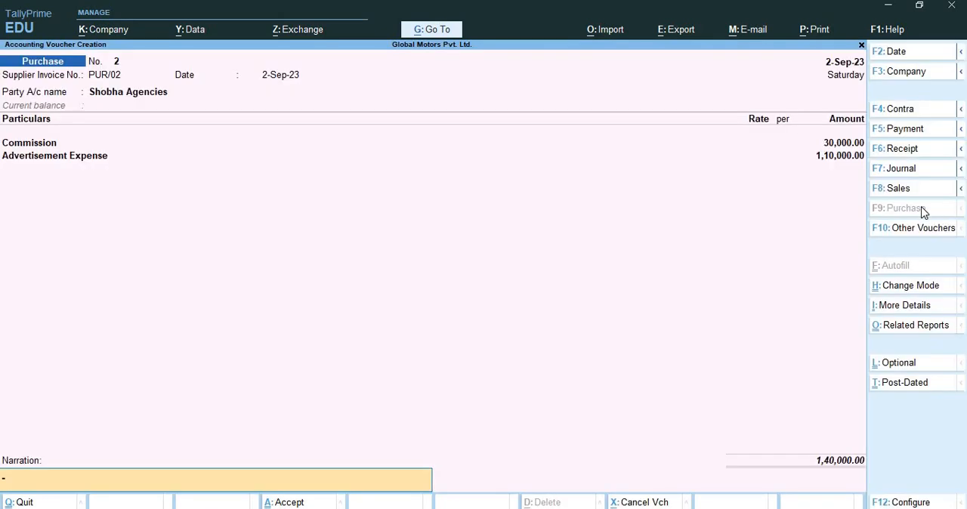
key("Return")
key("Return")
key("Return")
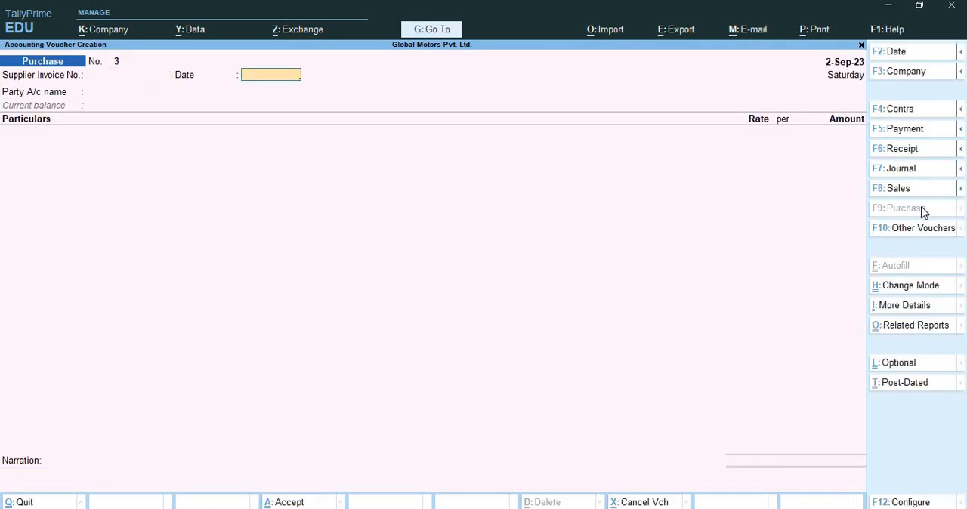
Leave voucher entry and open the Form 26Q report among the TDS reports
key("Escape")
key("Down")
key("Down")
key("Down")
key("Down")
key("Down")
key("Down")
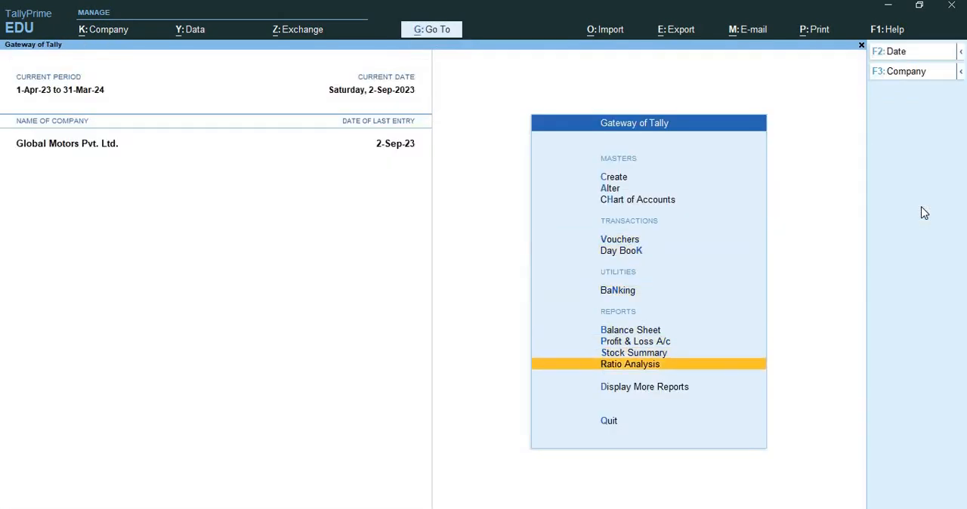
key("Down")
key("Return")
key("Down")
key("Down")
key("Down")
key("Down")
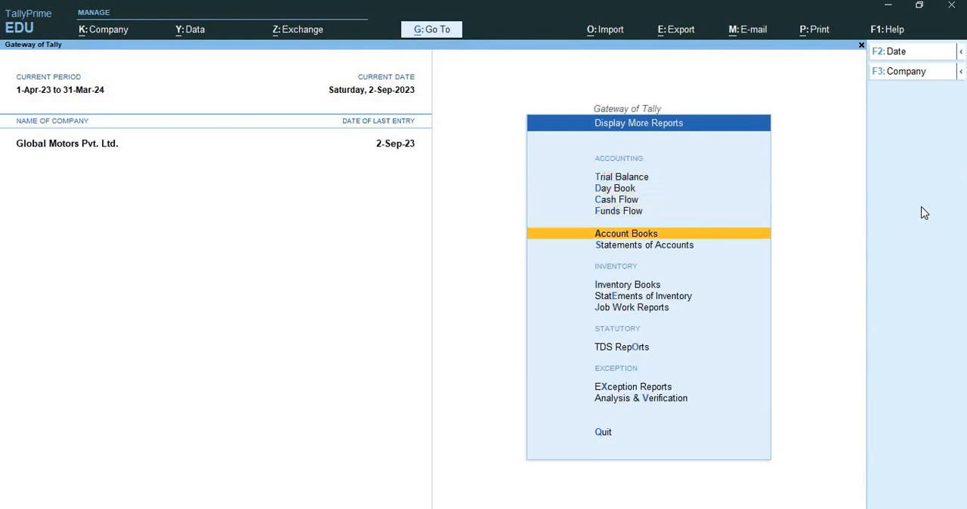
key("Down")
key("Down")
key("Down")
key("Down")
key("Down")
key("Return")
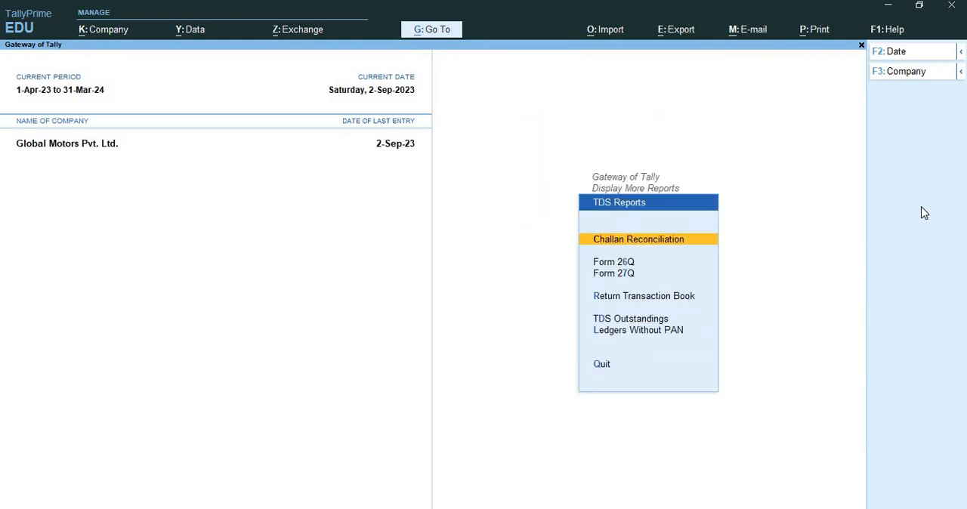
key("Down")
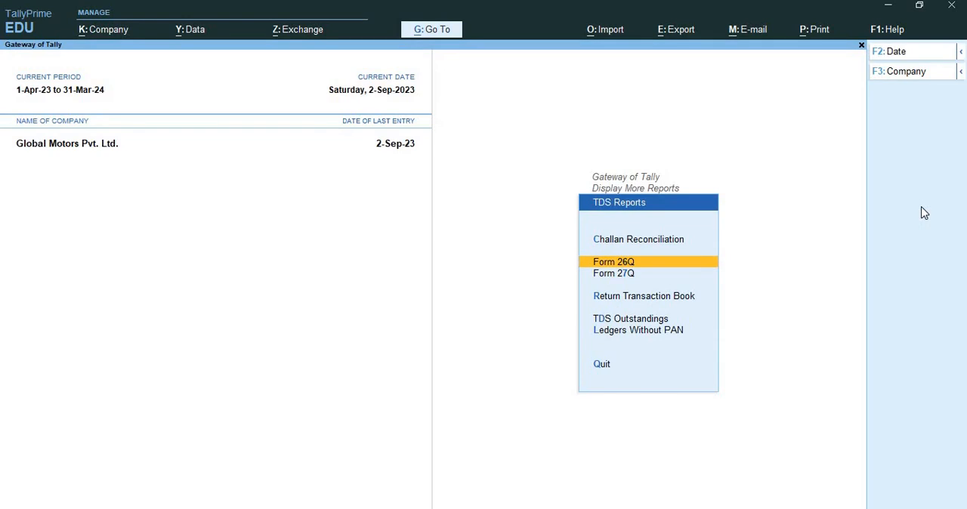
key("Return")
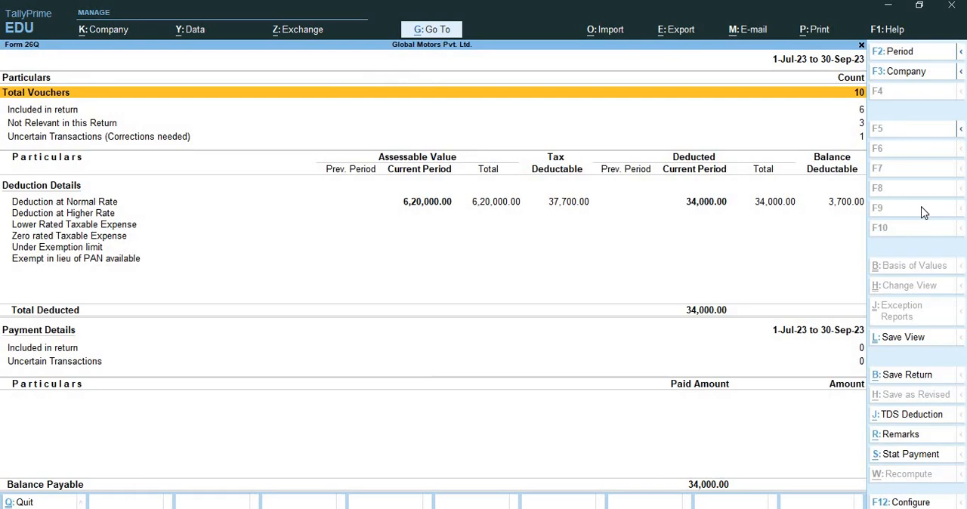
Examine the Deduction at Normal Rate details for Shobha Agencies by nature of payment, and close the breakdown
key("Down")
key("Down")
key("Down")
key("Down")
key("Down")
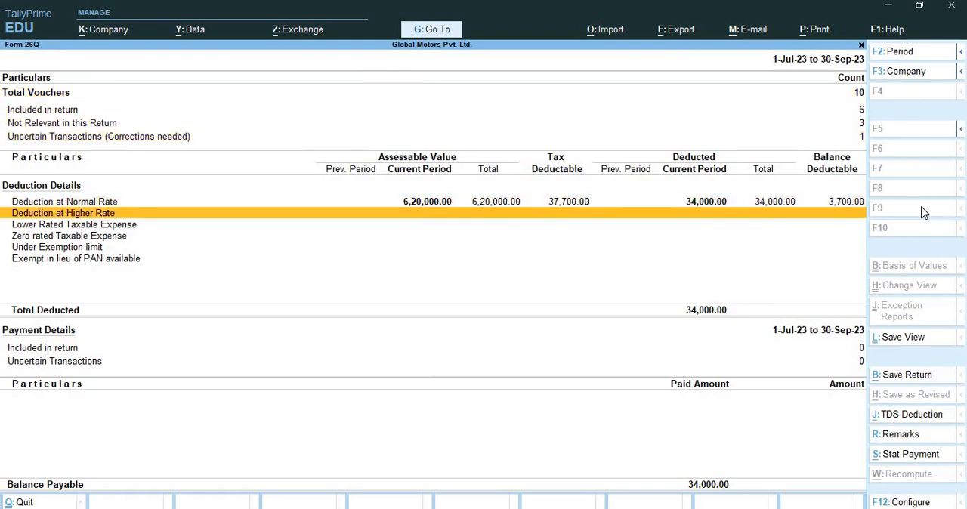
key("Up")
key("Return")
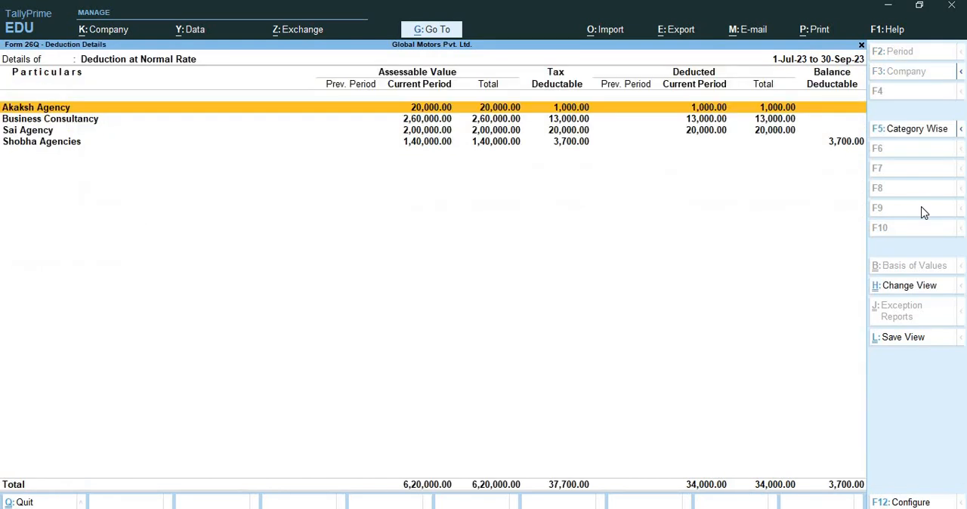
key("Down")
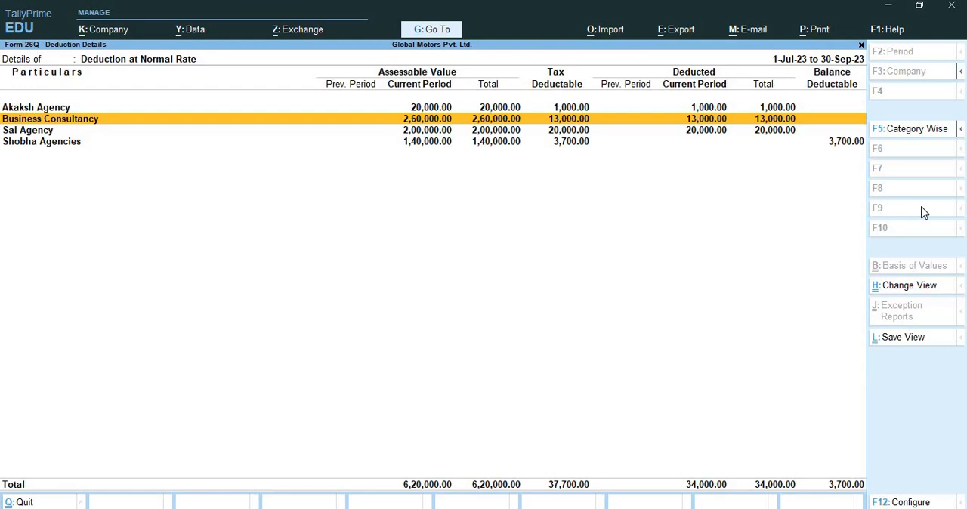
key("Down")
key("Down")
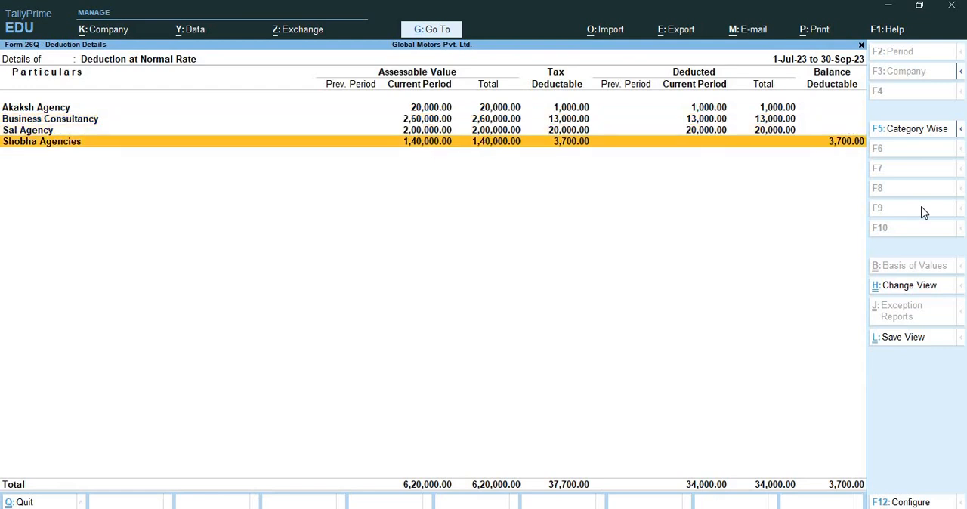
key("Return")
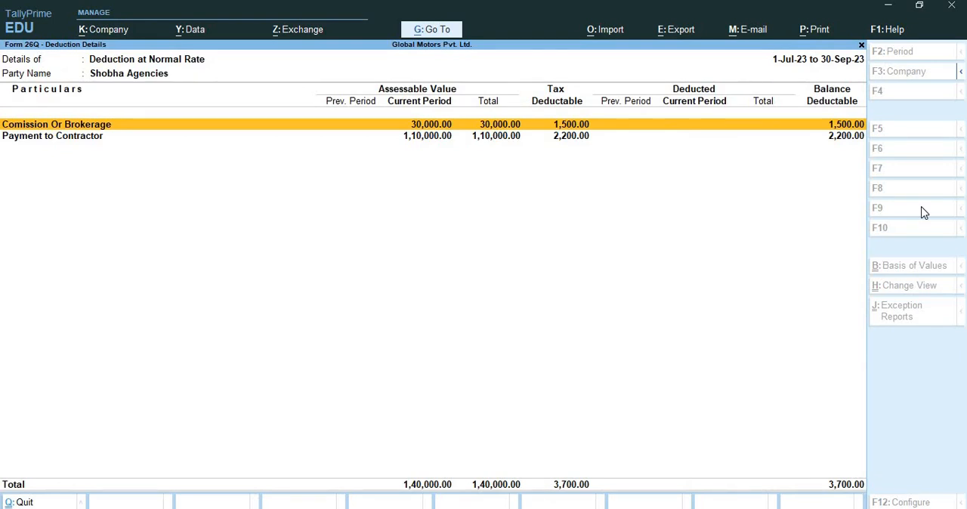
key("ctrl+q")
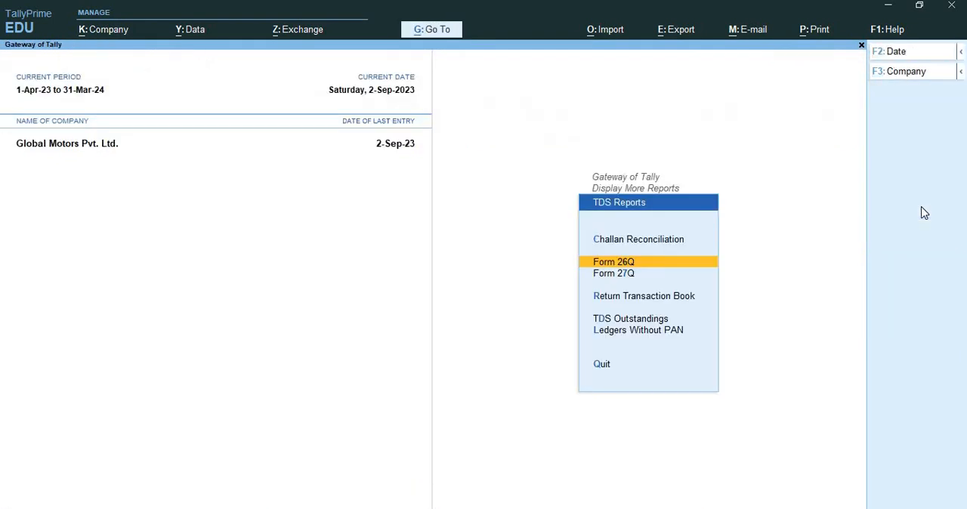
Reopen Form 26Q to review its deduction summary, and return to the Gateway of Tally
key("Return")
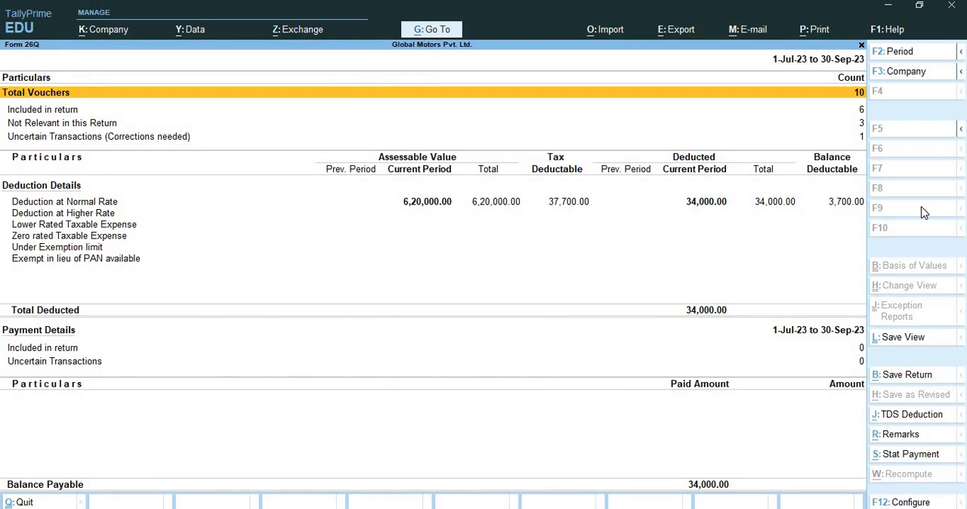
key("ctrl")
key("ctrl")
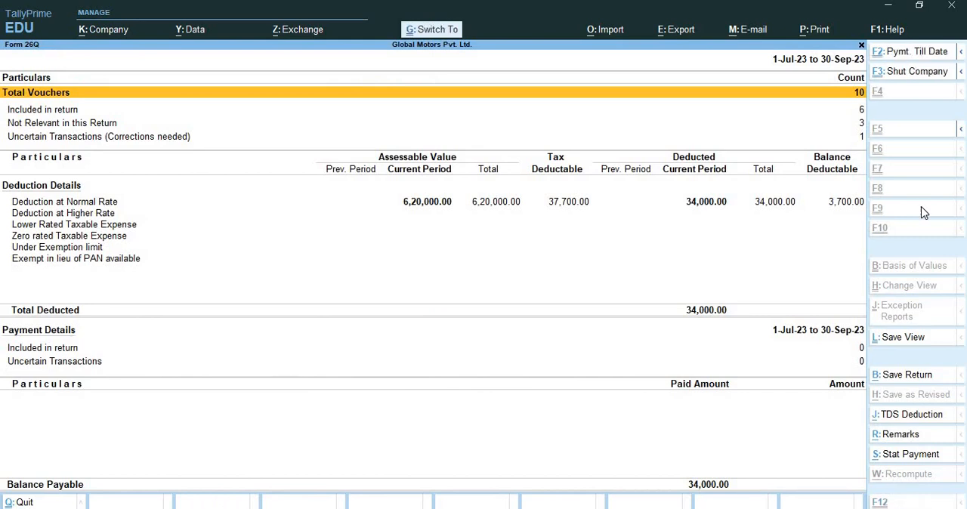
key("alt")
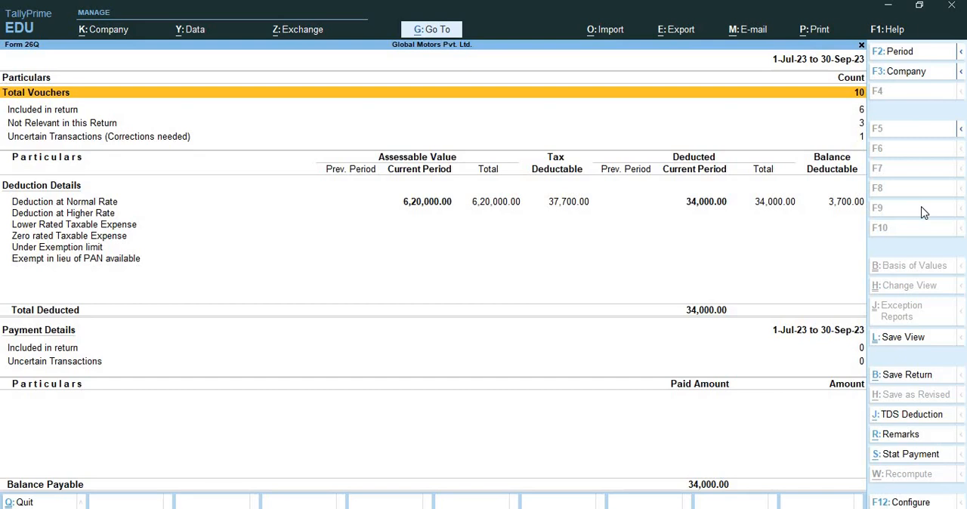
key("ctrl+q")
key("ctrl+q")
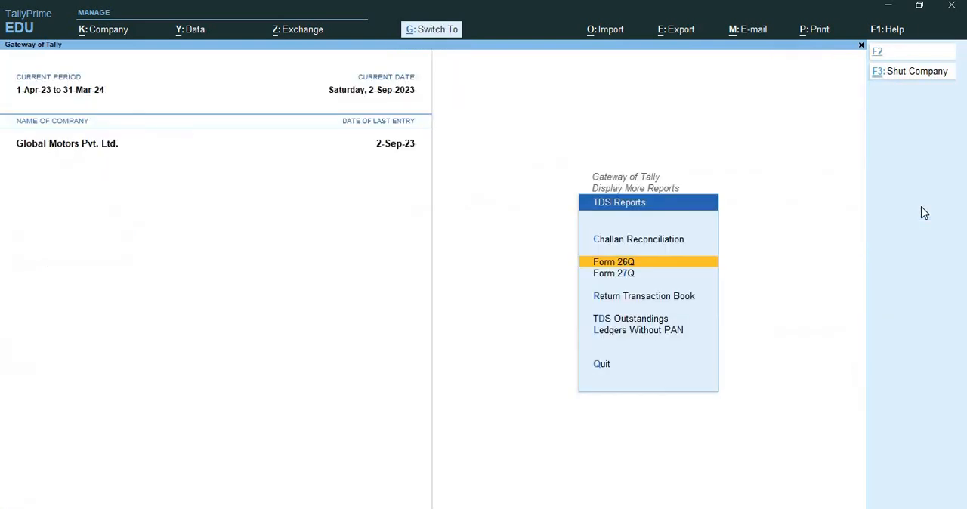
key("Escape")
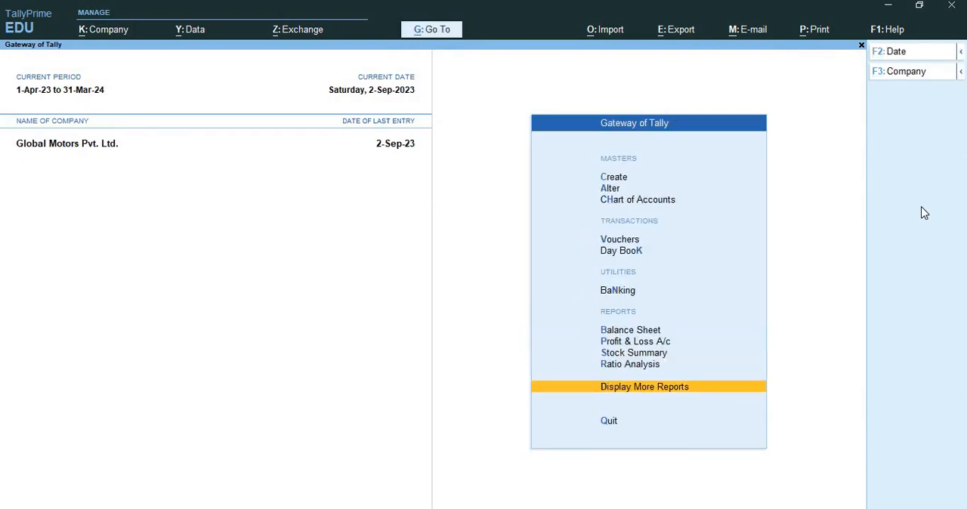
Open voucher entry and switch to a new Journal voucher
key("Up")
key("Up")
key("Up")
key("Up")
key("Up")
key("Up")
key("Up")
key("Return")
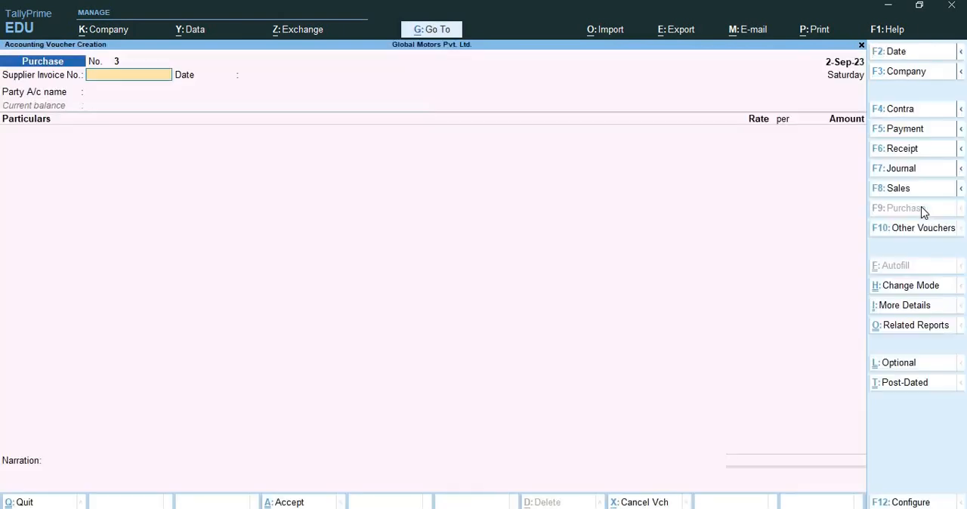
key("F7")
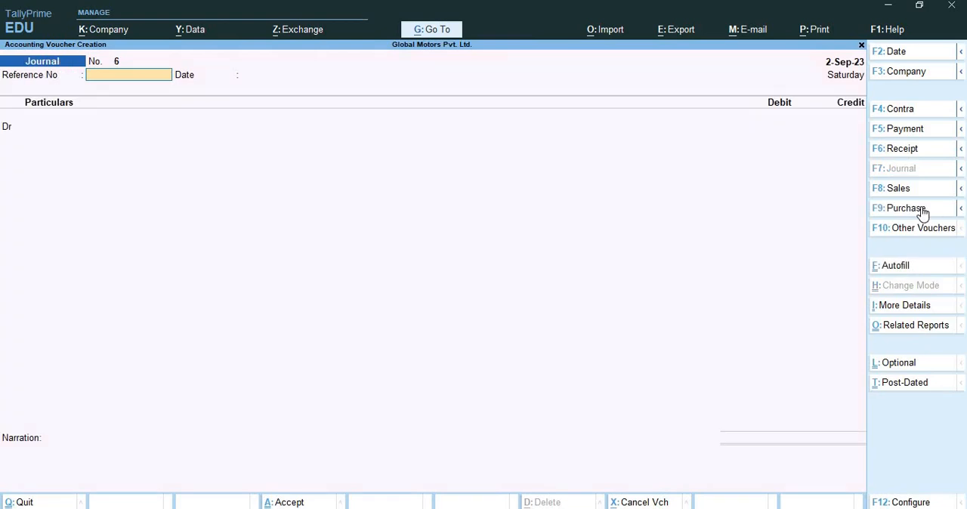
Autofill the journal with TDS Deduction till 2-Sep-23 for Shobha Agencies, using All Items and Appropriate Duty Ledger
key("ctrl")
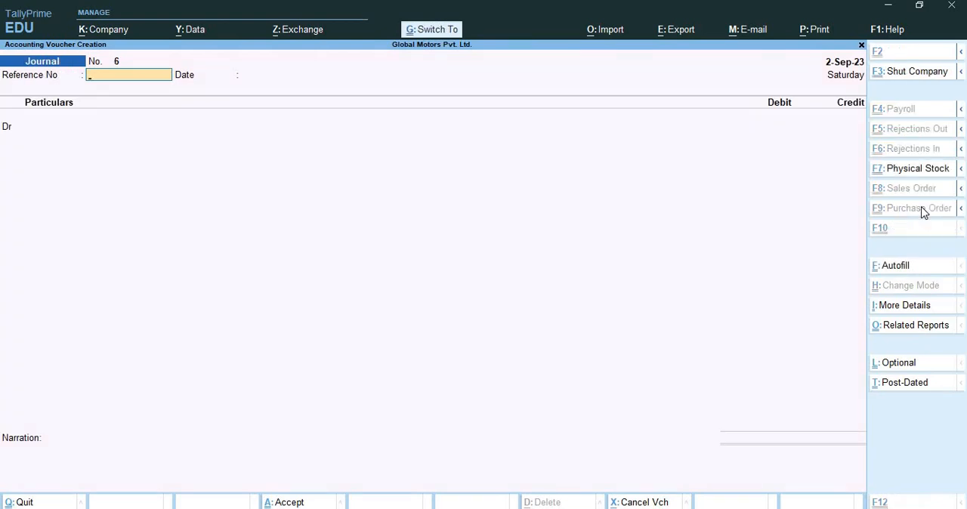
key("ctrl+f")
key("Return")
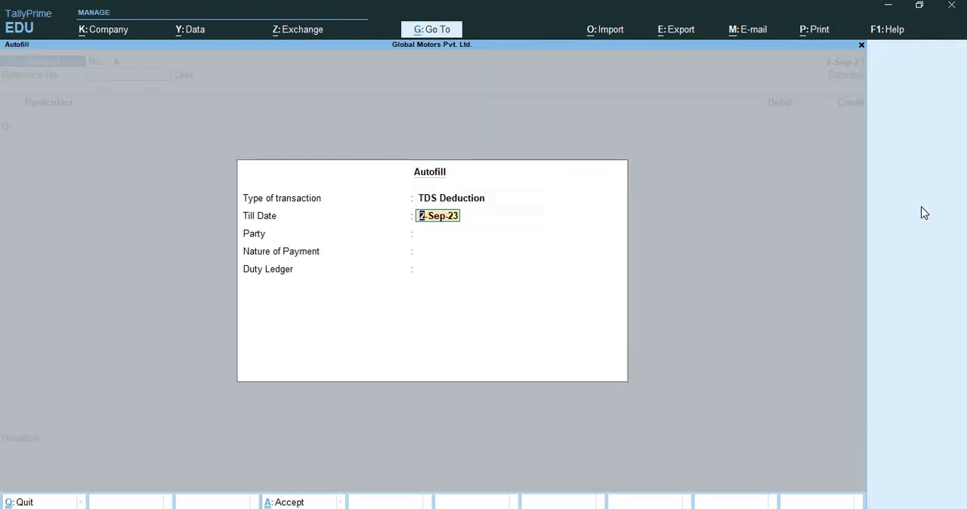
key("Return")
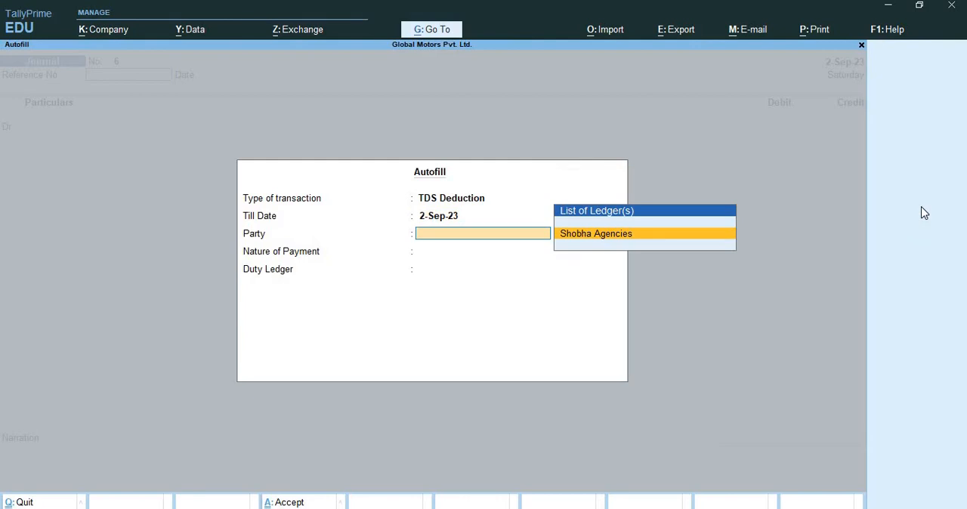
key("Return")
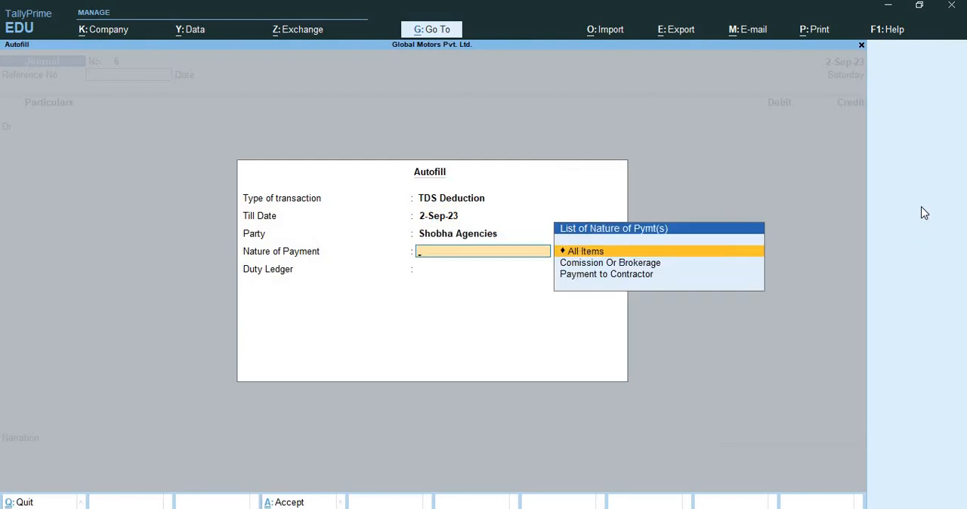
key("Return")
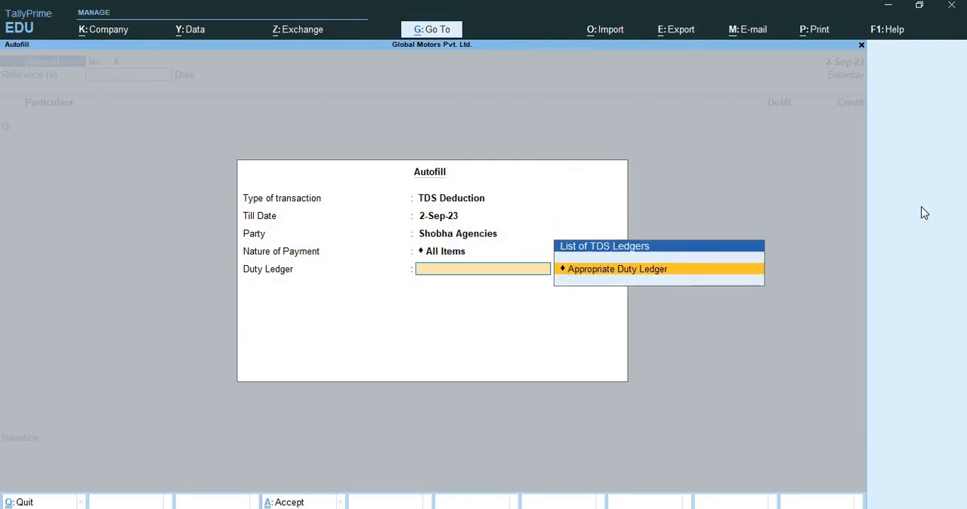
key("Return")
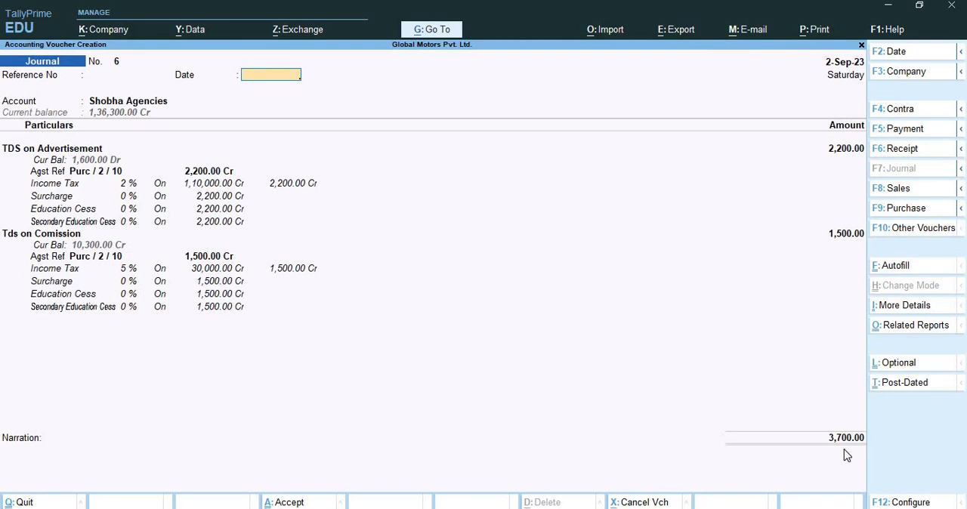
Accept the 3,700 bill allocation against PUR/02, save the TDS deduction journal and leave voucher entry
key("Return")
key("Return")
key("Return")
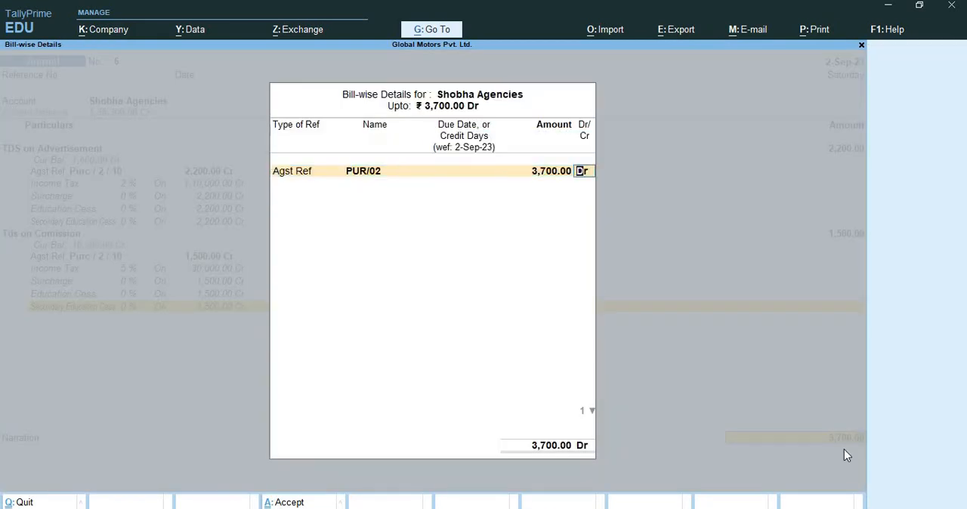
key("Return")
key("Return")
key("Return")
key("Return")
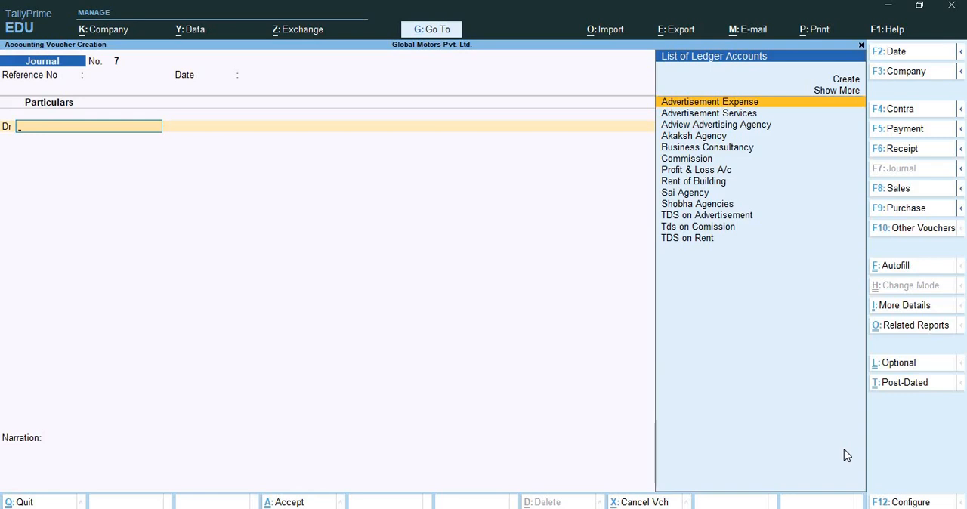
key("Escape")
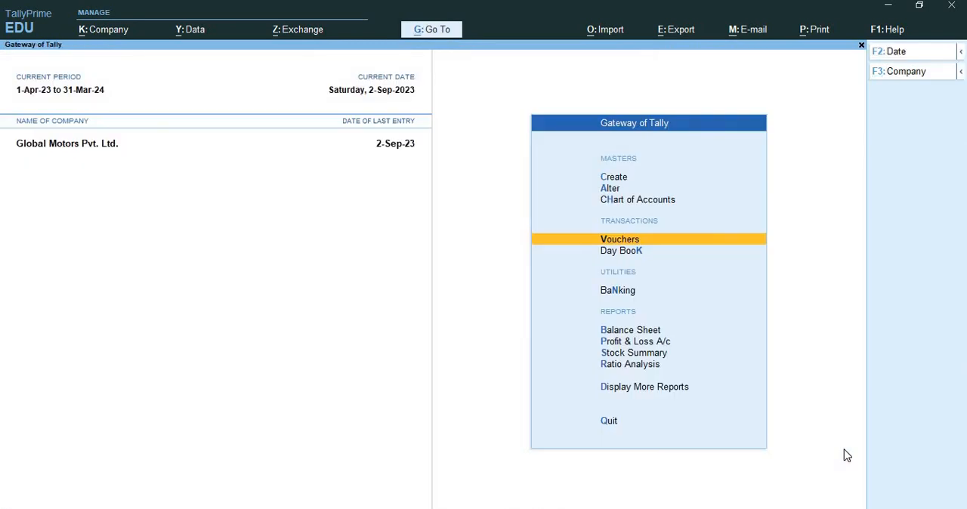
Open a new Payment voucher and set Kotak Mahindra Bank as the paying account
key("Return")
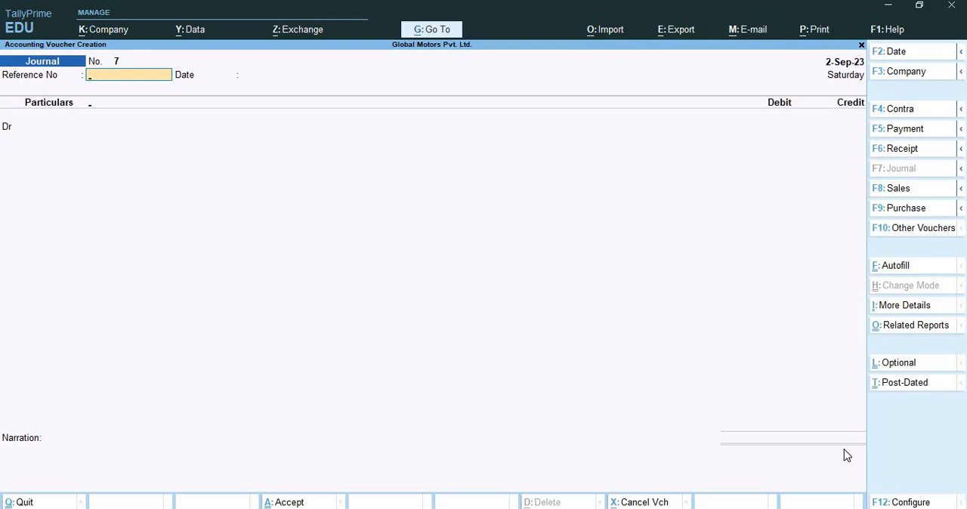
key("F5")
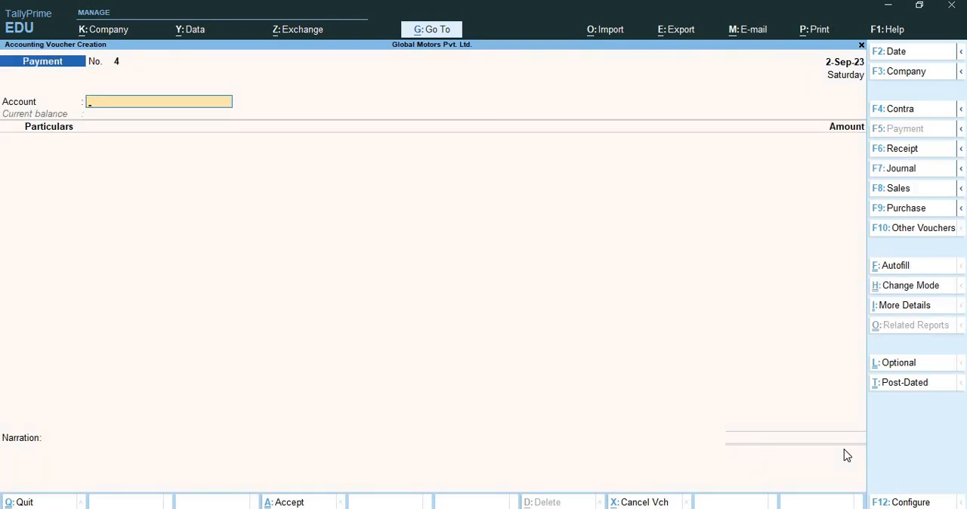
type("Ko")
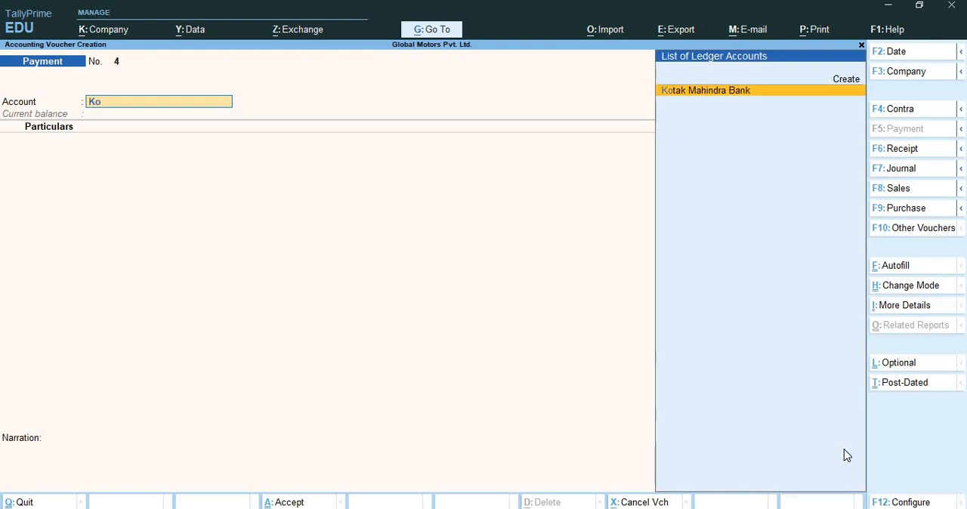
key("Return")
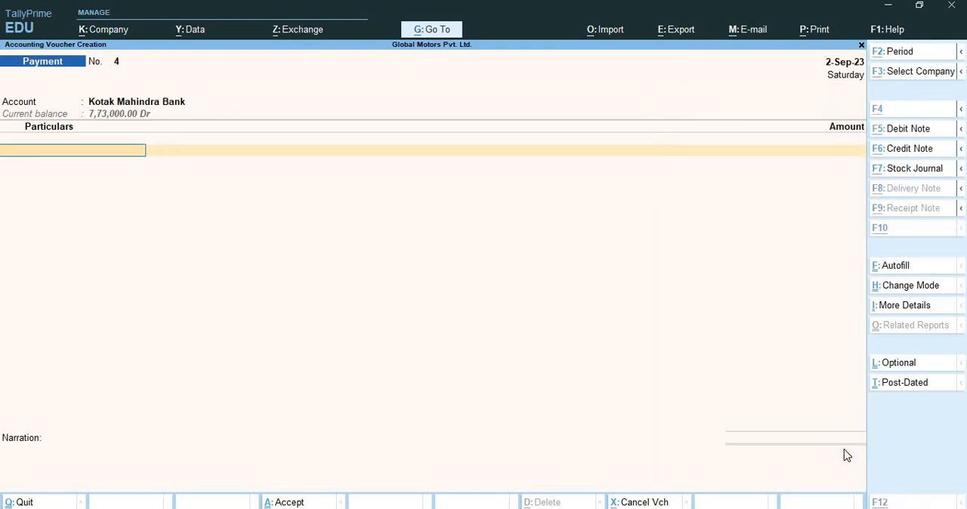
Start a new party ledger from the voucher, named Ak Transporters and grouped under Sundry Creditors
key("alt+c")
type("Ak Tra")
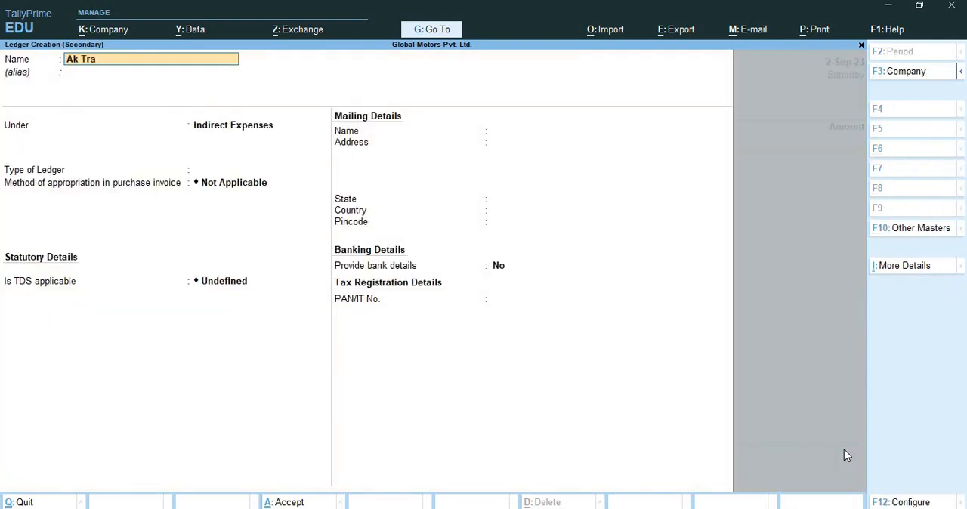
type("nsporters")
key("Return")
key("Return")
type("Sun")
key("Down")
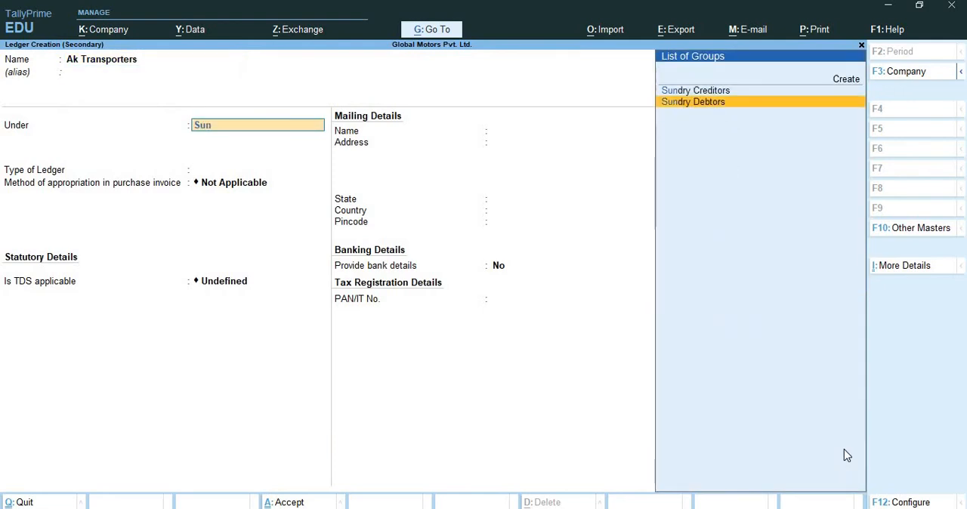
key("Up")
key("Return")
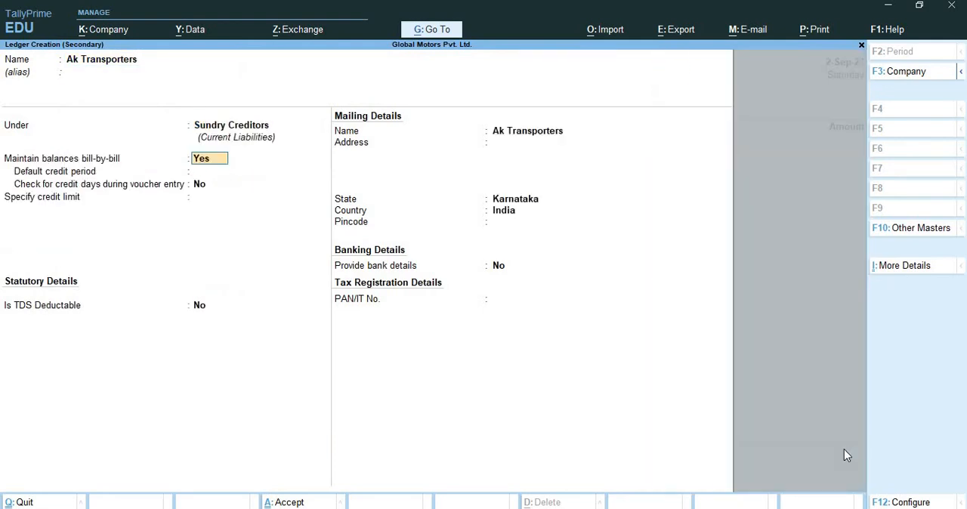
Make the Ak Transporters ledger TDS deductable, with deductee type Company - Resident and TDS deducted in the same voucher
key("Return")
key("Return")
key("Return")
key("Return")
type("yes")
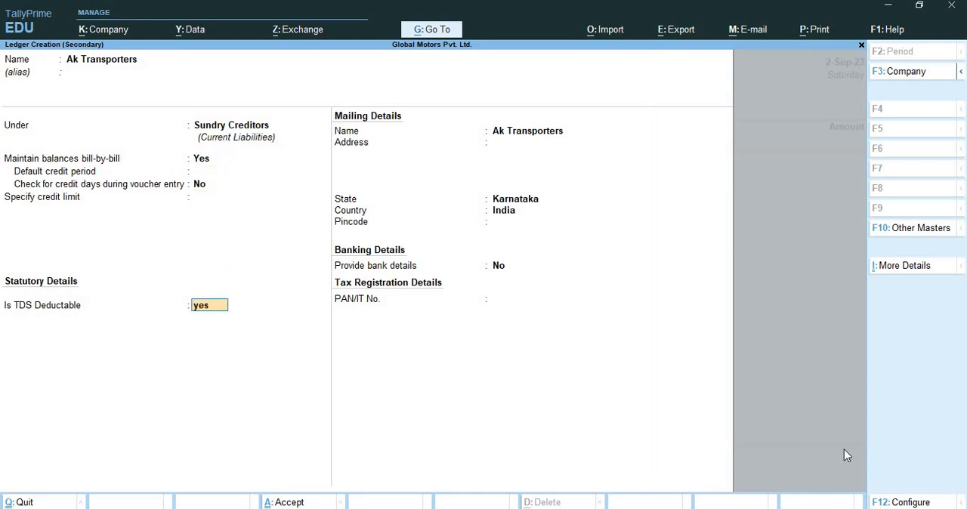
key("Return")
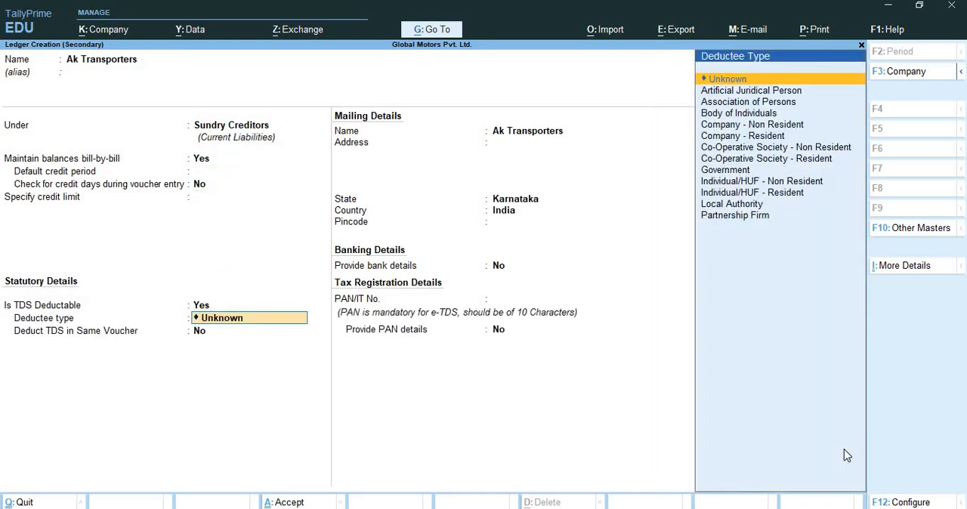
key("Down")
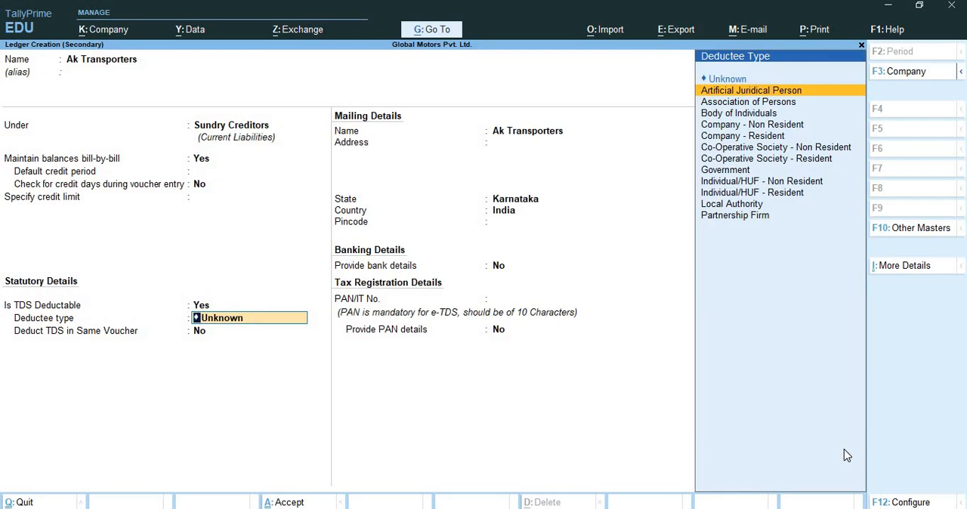
key("Down")
key("Down")
key("Down")
key("Down")
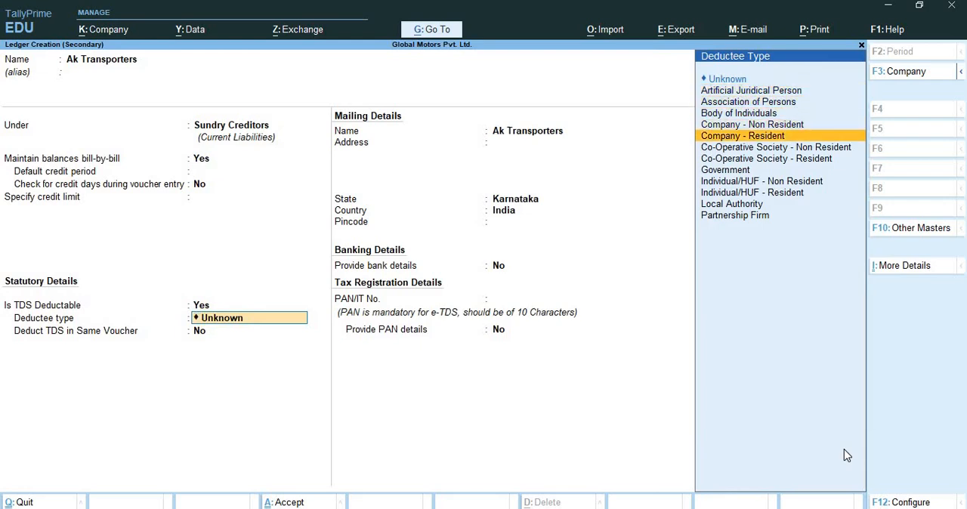
key("Return")
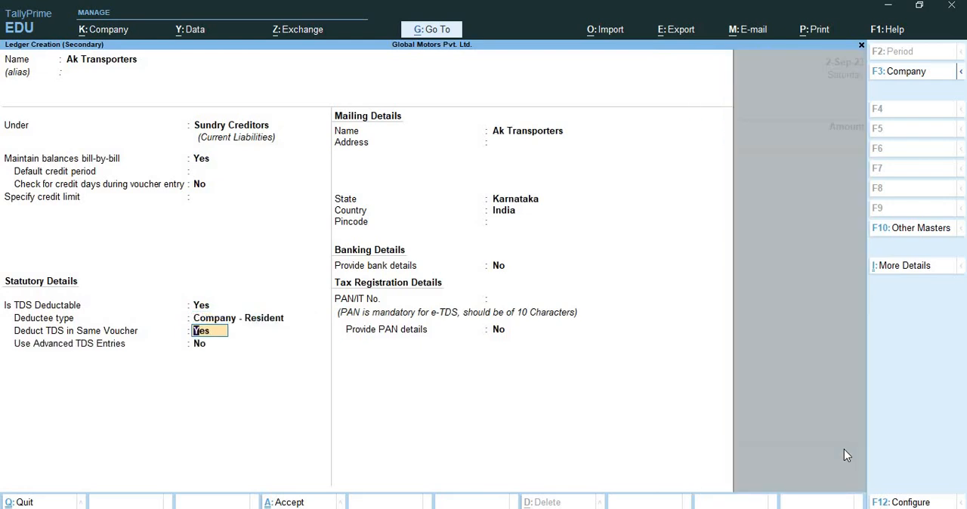
key("Return")
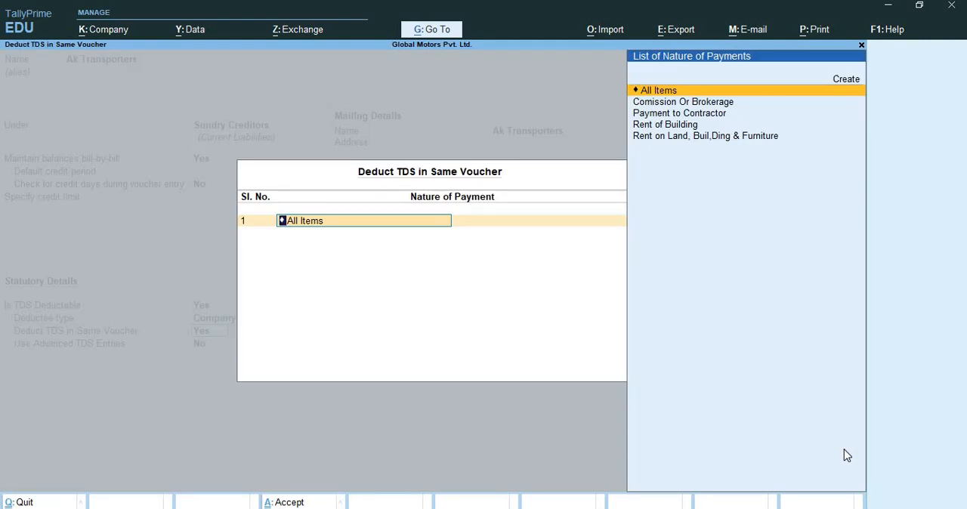
Start a new TDS nature of payment named Paymemt to Transporter, with section 194C and payment code 94C
key("alt+c")
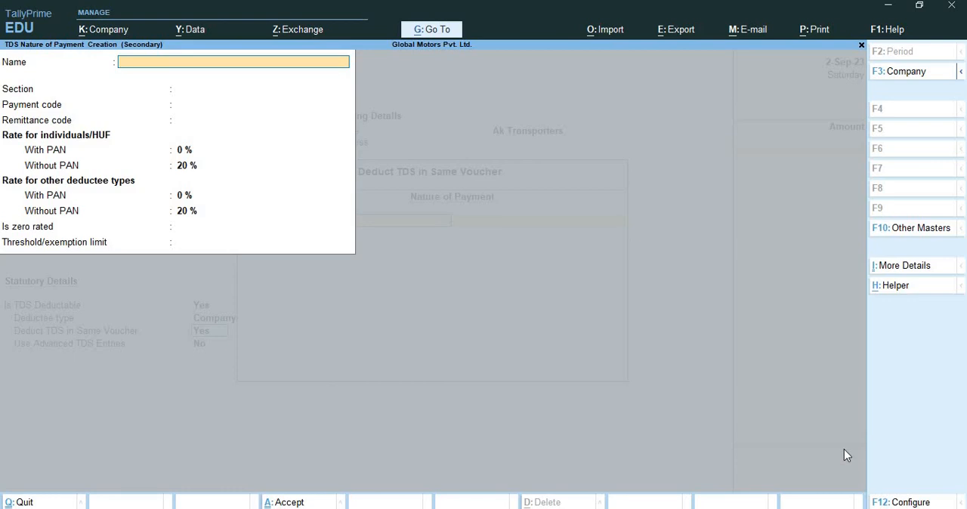
type("Paymemt to")
type(" te")
key("BackSpace")
type("ran")
key("BackSpace")
key("BackSpace")
type("ansporter")
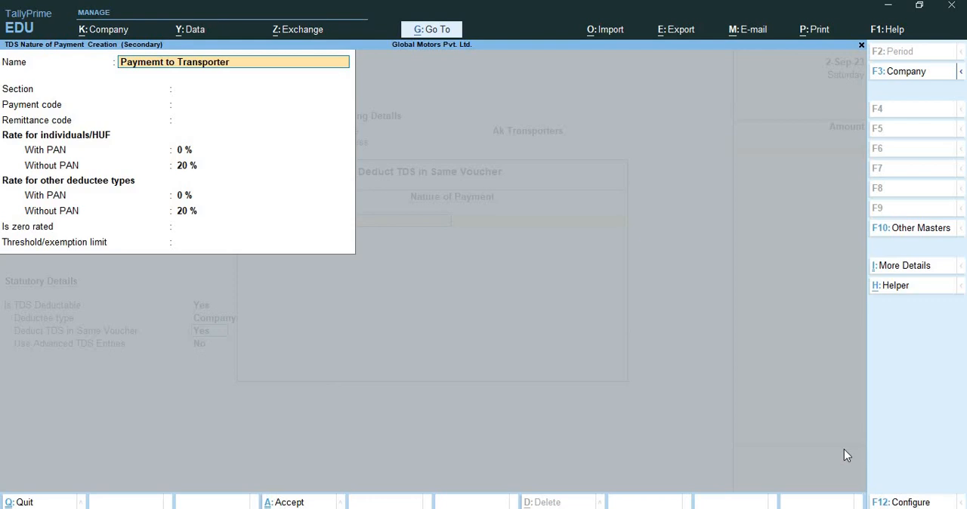
key("Return")
type("1")
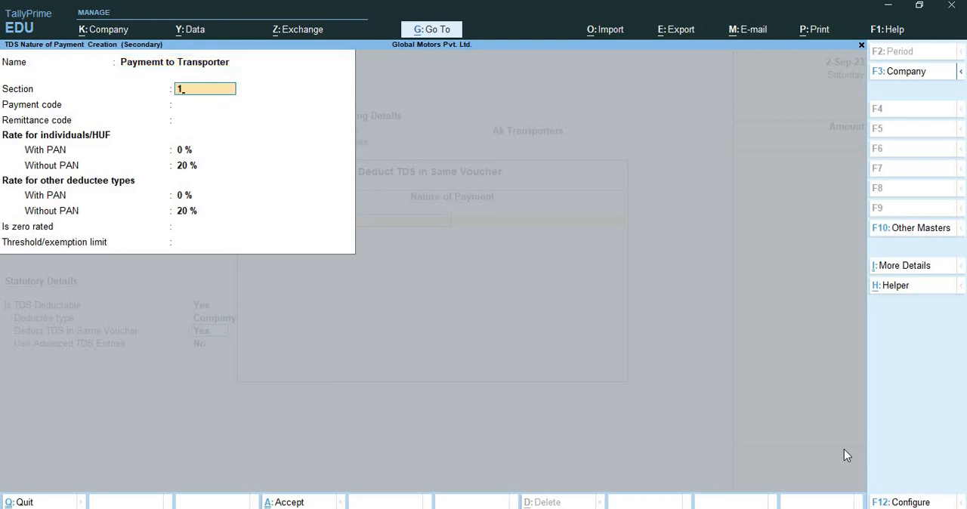
type("94C")
key("Return")
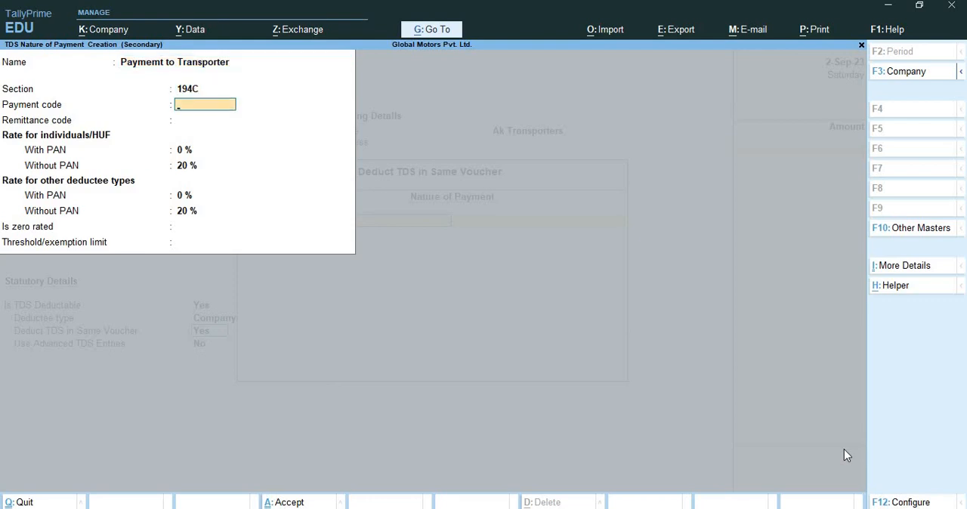
type("94C")
key("Return")
key("Return")
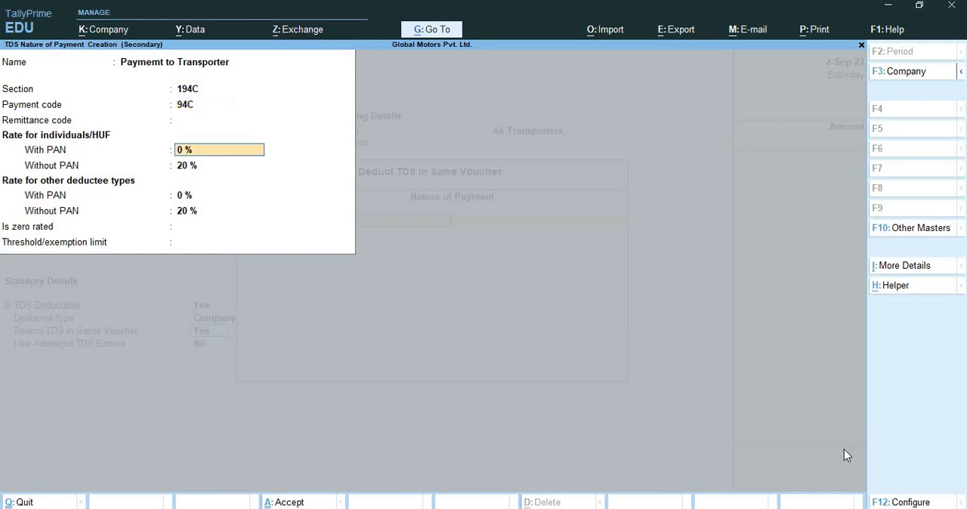
Set the nature's with-PAN rates to 2% and its threshold limit to 1,00,000, and save it
type("2")
key("Return")
key("Return")
key("Return")
key("Return")
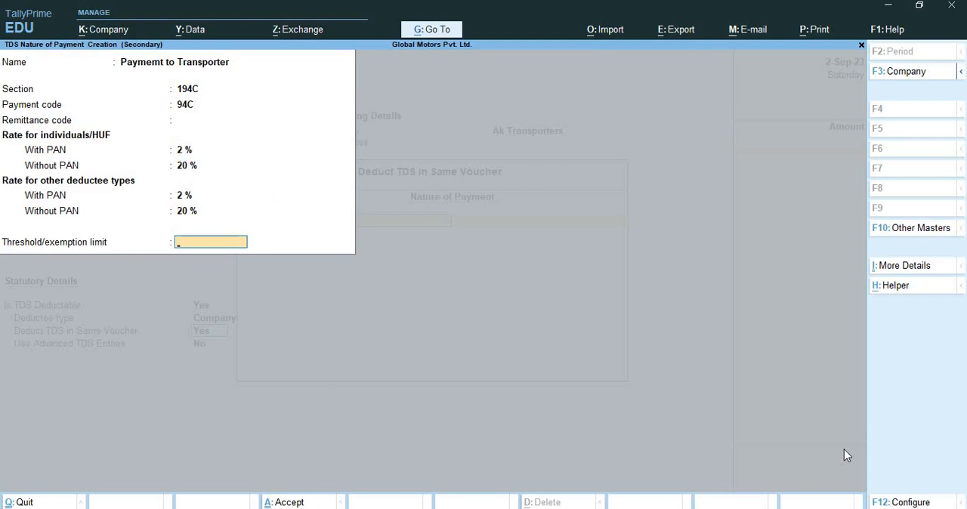
type("100000")
key("Return")
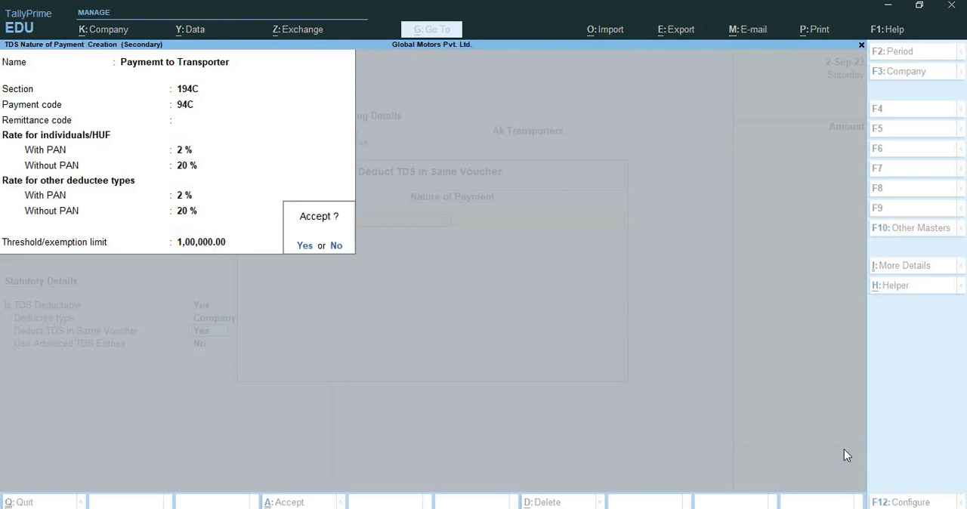
key("Return")
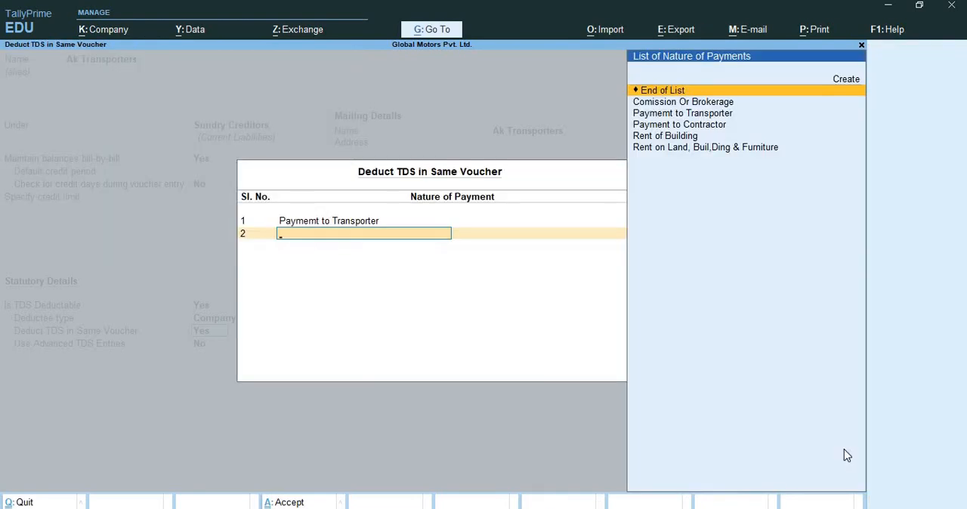
Add Paymemt to Transporter on the second line of the ledger's same-voucher TDS deduction list and accept the list
key("Down")
key("Down")
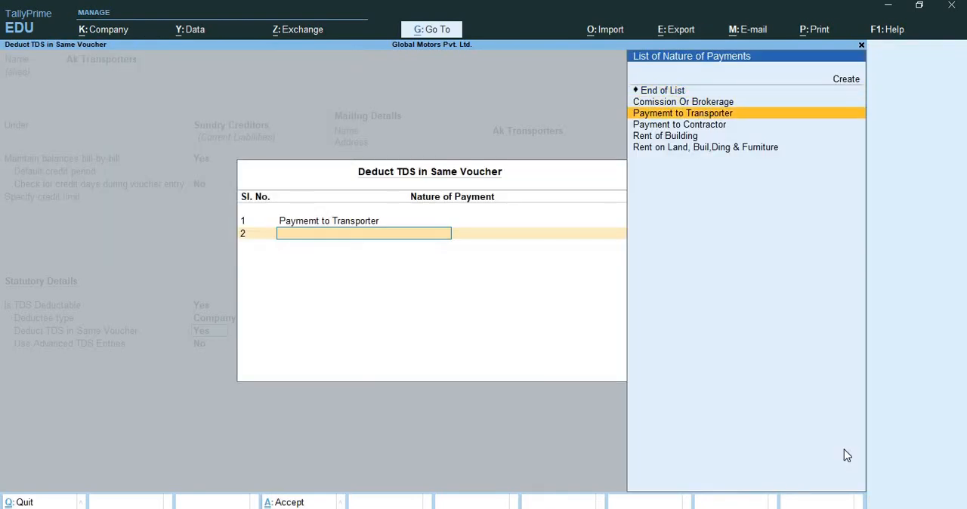
key("Return")
key("Up")
key("Up")
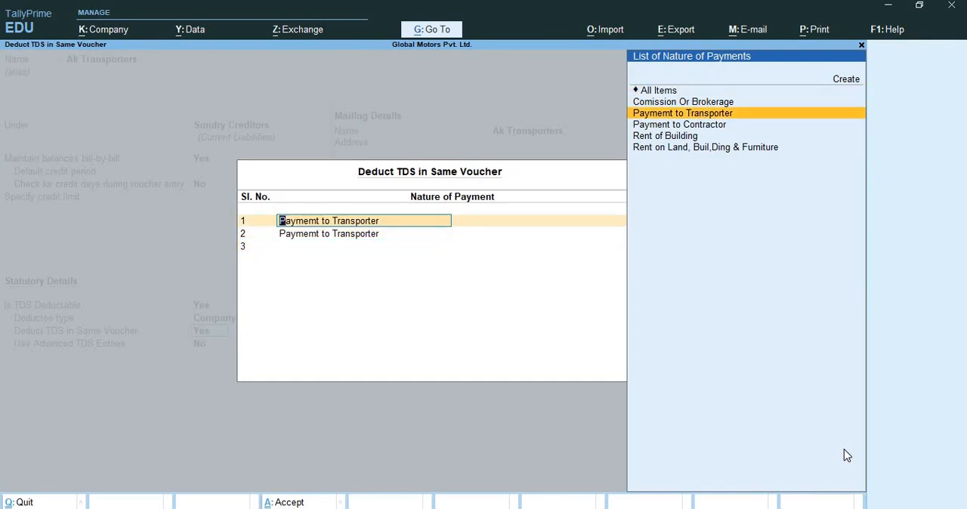
key("Up")
key("Up")
key("Up")
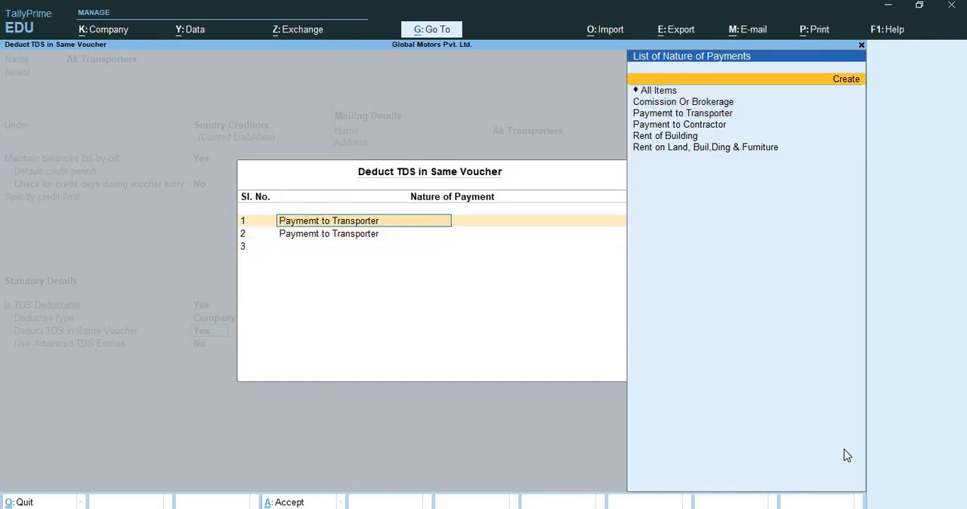
key("ctrl+a")
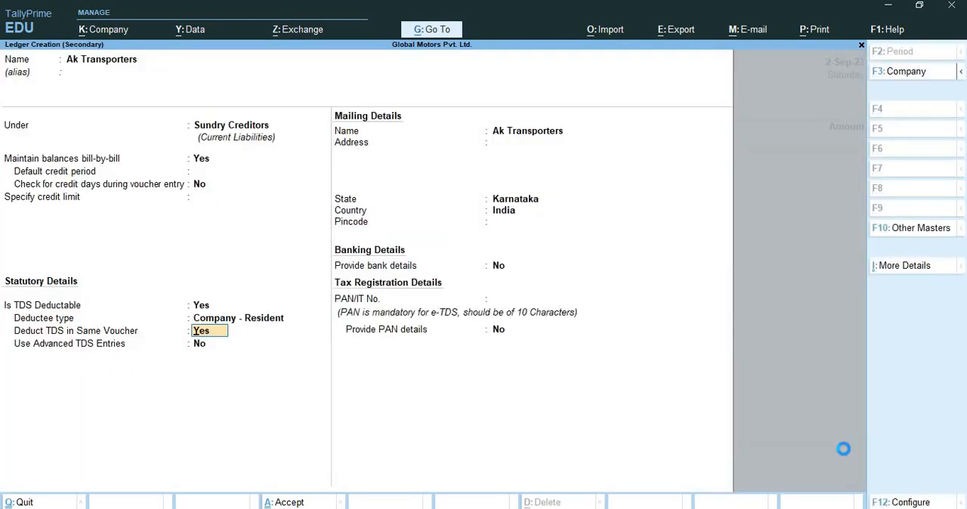
Reopen the same-voucher TDS deduction list, go through its entries and continue to the ledger's mailing details
key("Return")
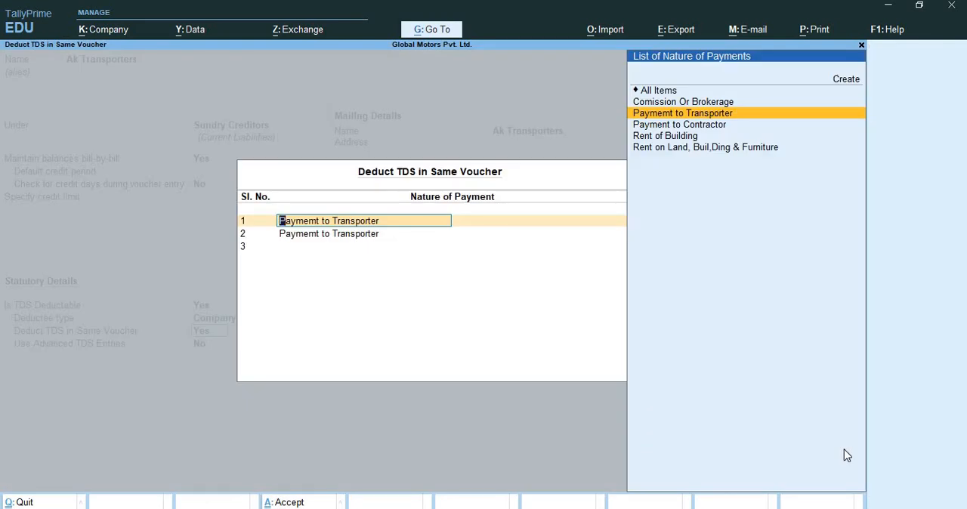
key("Return")
key("Up")
key("Up")
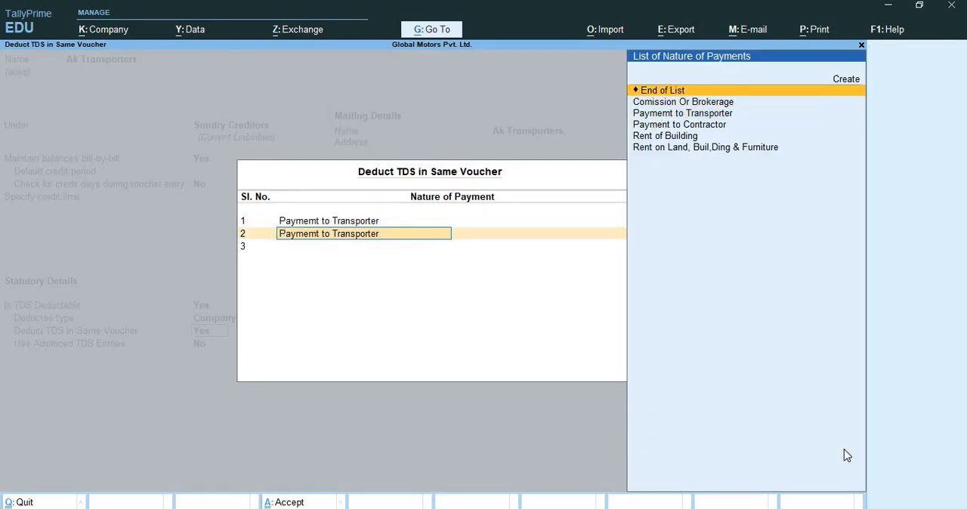
key("Return")
Keep the default mailing and banking details, enter the party's PAN number and save the Ak Transporters ledger
key("Return")
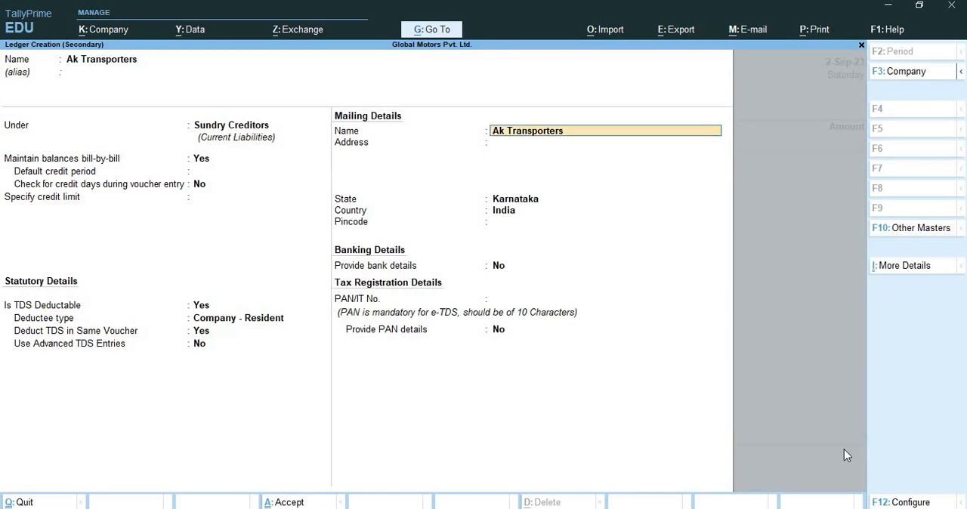
key("Return")
key("Return")
key("Return")
key("Return")
key("Return")
key("Return")
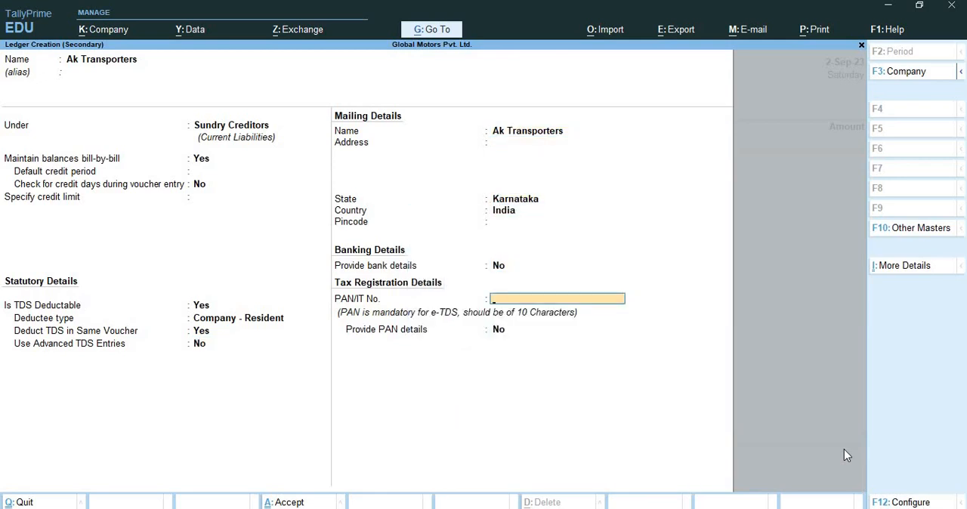
type("ASHJW1234S")
key("Return")
key("Return")
key("Return")
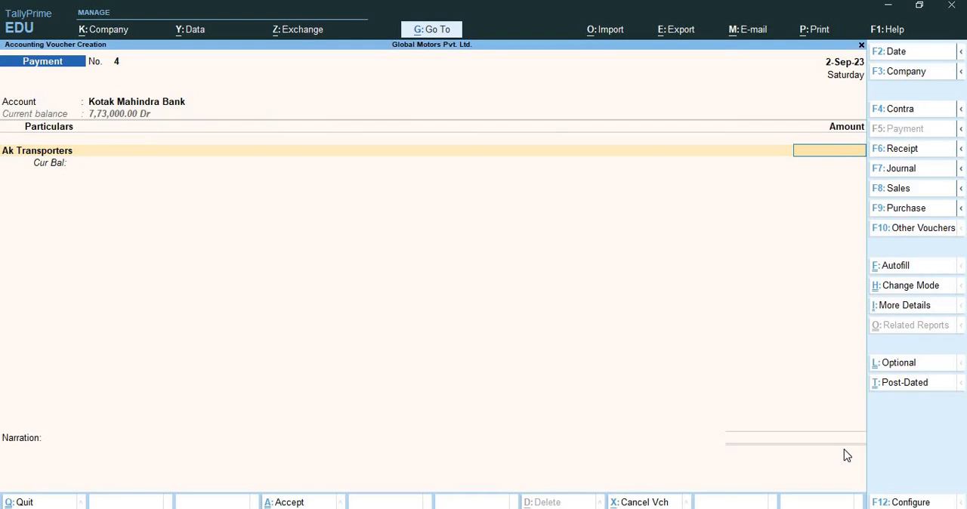
Enter a payment of 1,20,000 to Ak Transporters and allocate the full amount On Account
type("120000")
key("Return")
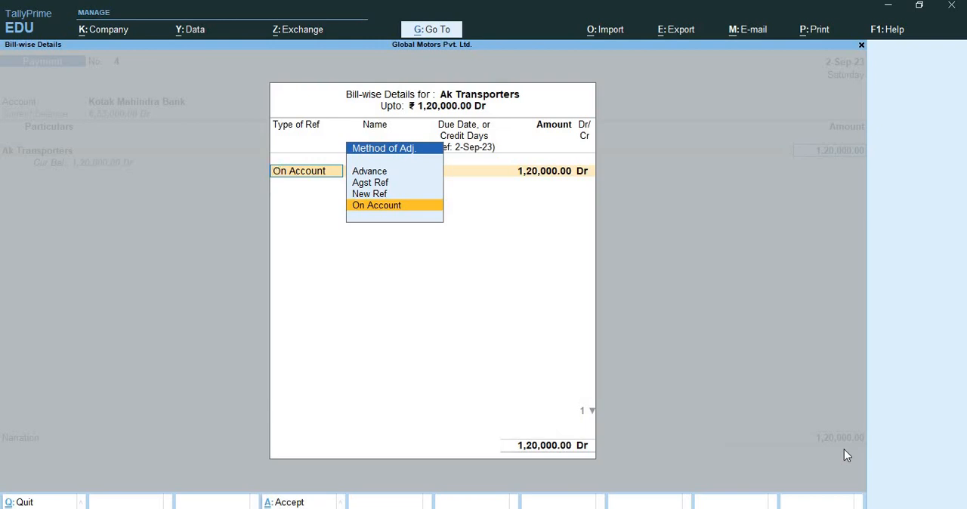
key("Return")
key("Return")
key("Return")
Change the Ak Transporters bill allocation to an Advance named Adv/5 for the full 1,20,000 debit
key("BackSpace")
key("BackSpace")
key("BackSpace")
key("BackSpace")
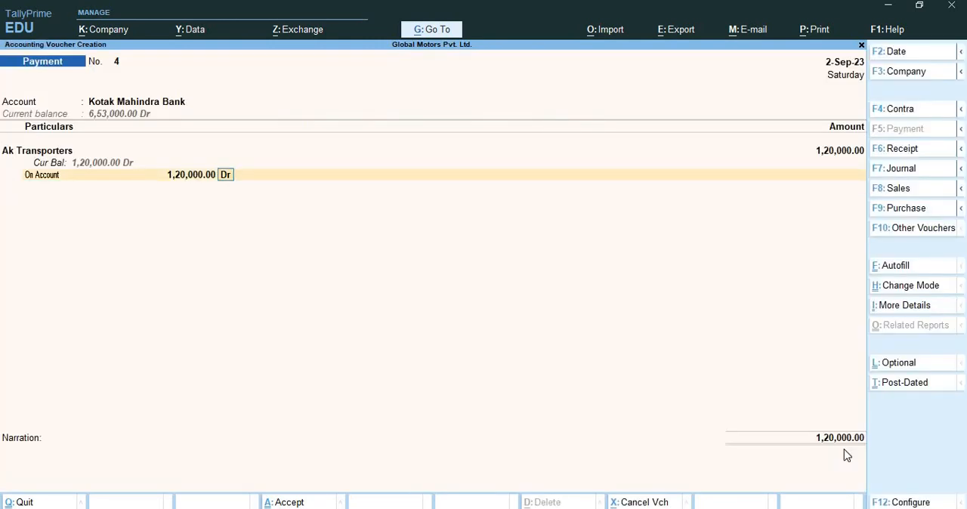
key("Return")
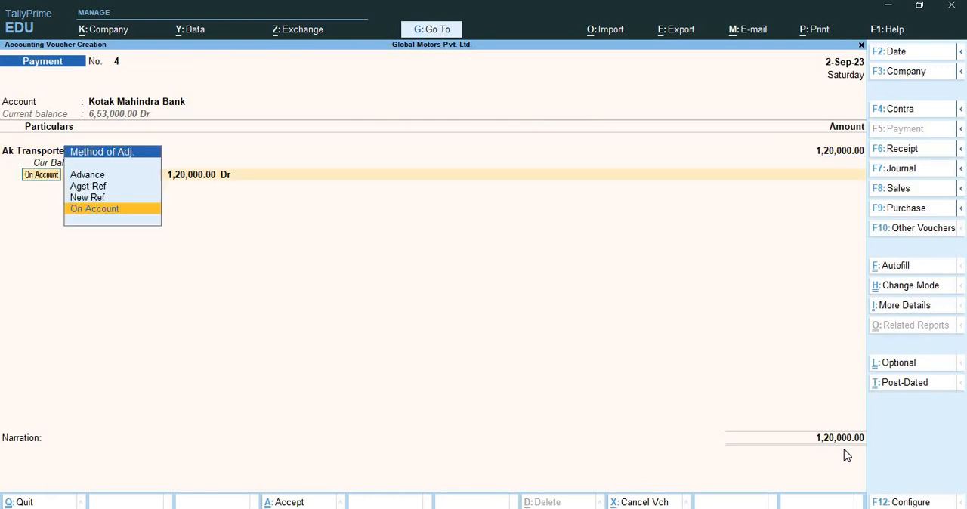
key("Up")
key("Up")
key("Up")
key("Return")
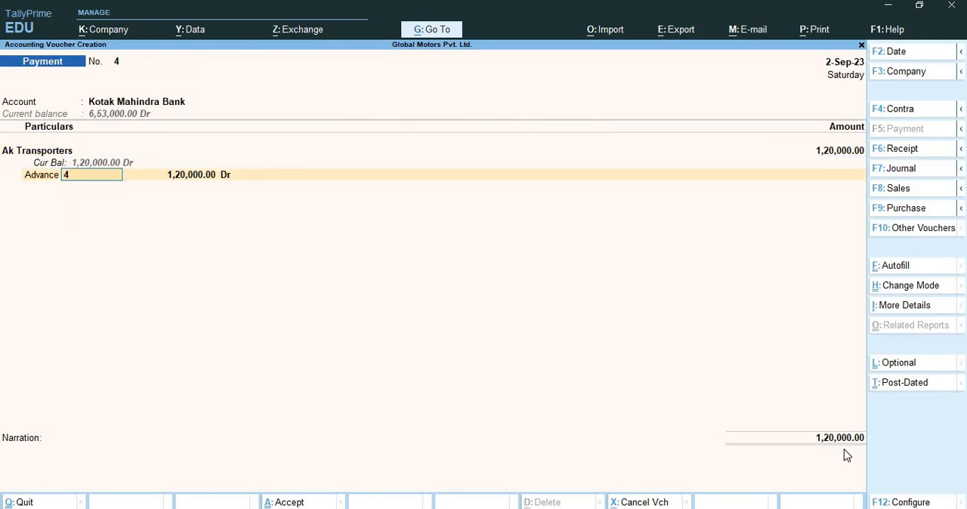
type("Adv/5")
key("Return")
Create a ledger named Tds on Transportation from the payment voucher and place it under Duties & Taxes
key("Return")
key("Return")
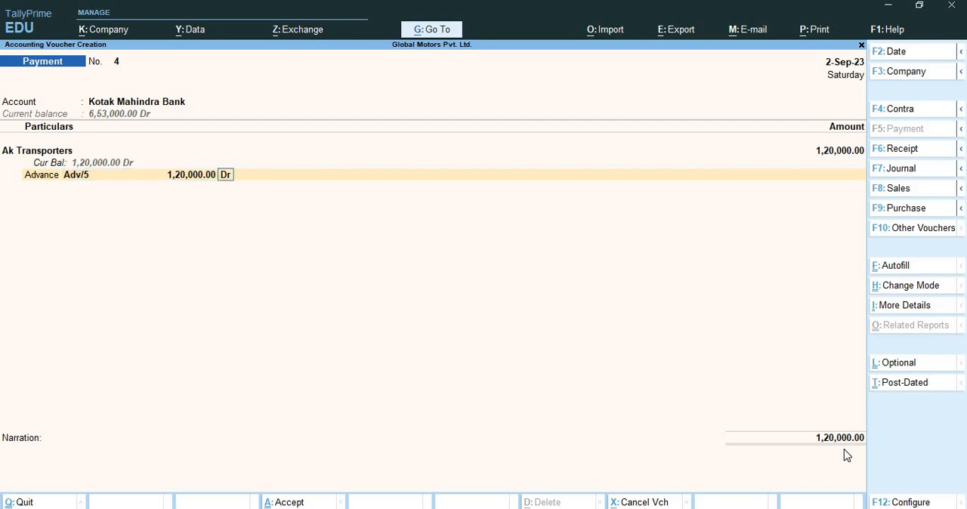
key("Return")
key("alt+c")
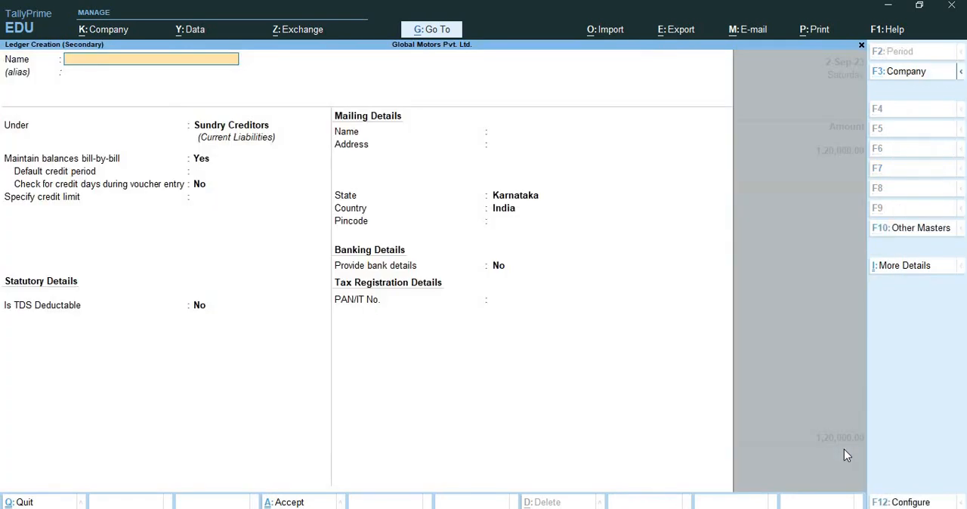
type("Tds on Transportation")
key("Return")
type("D")
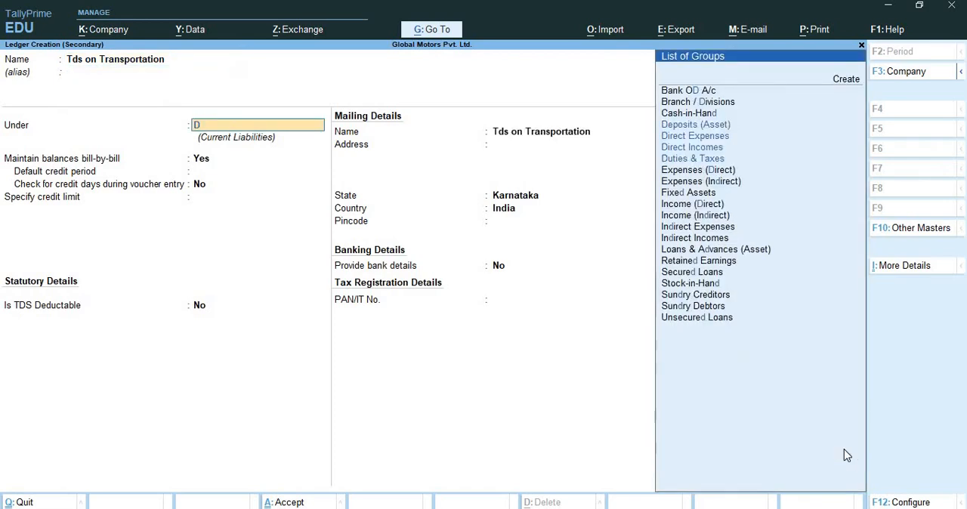
type("uties & Taxes")
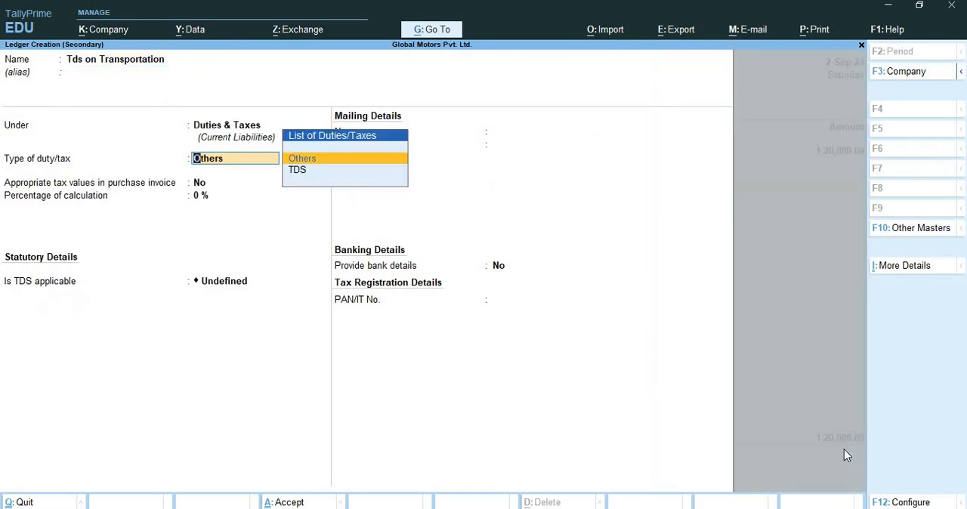
Set the ledger's duty type to TDS with nature of payment Paymemt to Transporter, keep the remaining defaults and save it
key("Down")
key("Return")
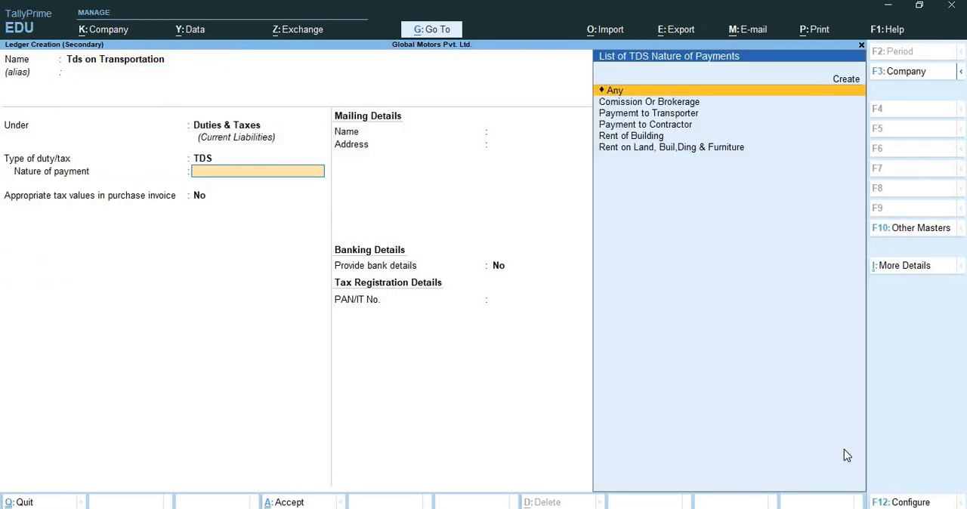
key("Down")
key("Down")
key("Return")
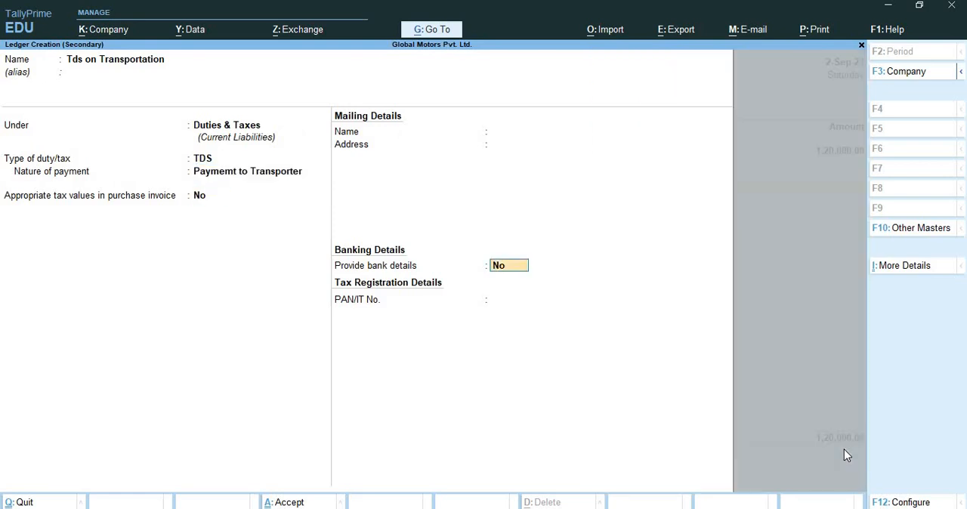
key("Return")
Deduct the Paymemt to Transporter TDS in the payment voucher, keep the Kotak Mahindra Bank cheque allocation and save the voucher
key("Return")
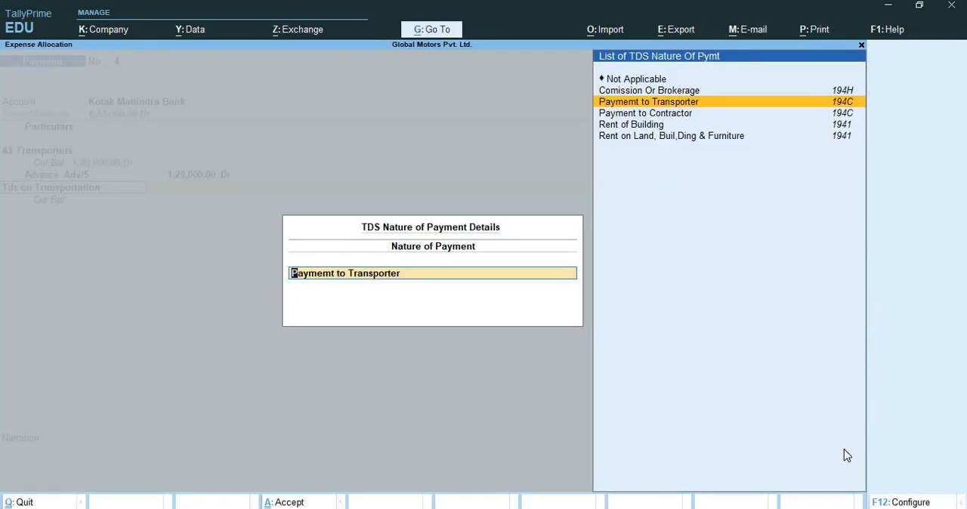
key("Return")
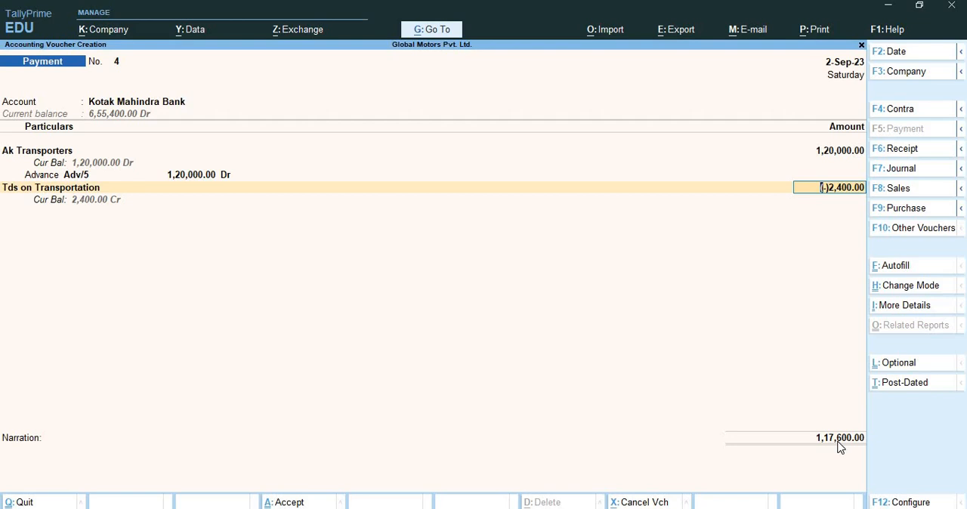
key("Return")
key("Return")
key("Return")
key("Return")
key("Return")
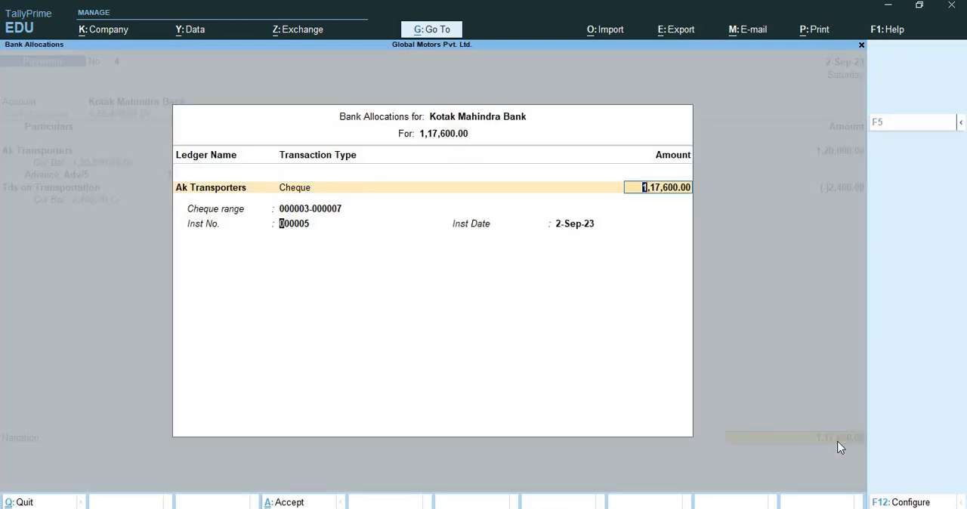
key("Return")
key("Return")
key("Return")
key("Return")
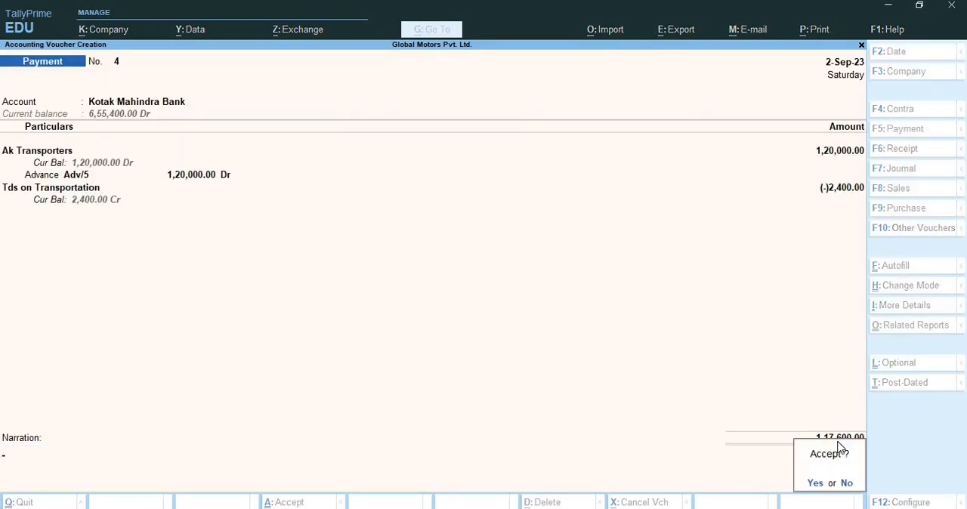
key("Return")
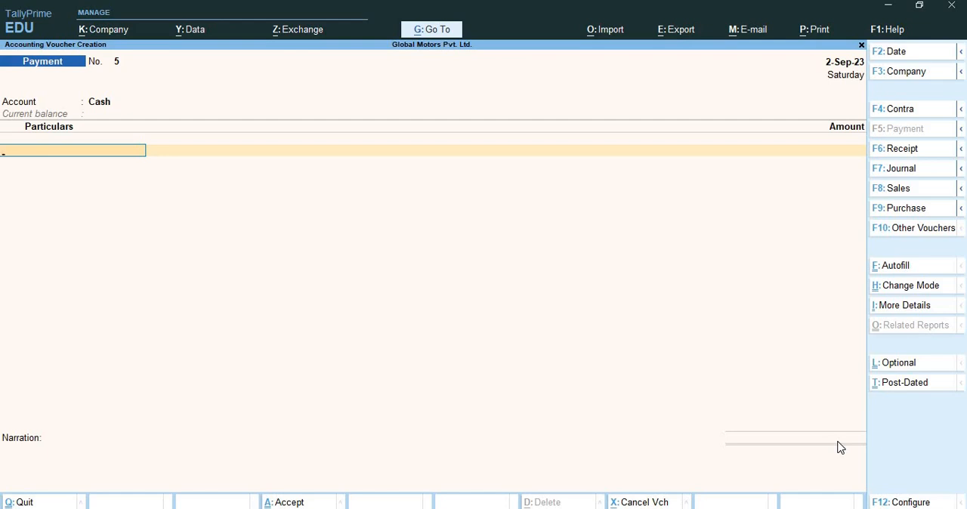
Start a purchase voucher with supplier invoice number PUR/03 dated 2-Sep-23 and Ak Transporters as the party
left_click(903, 209)
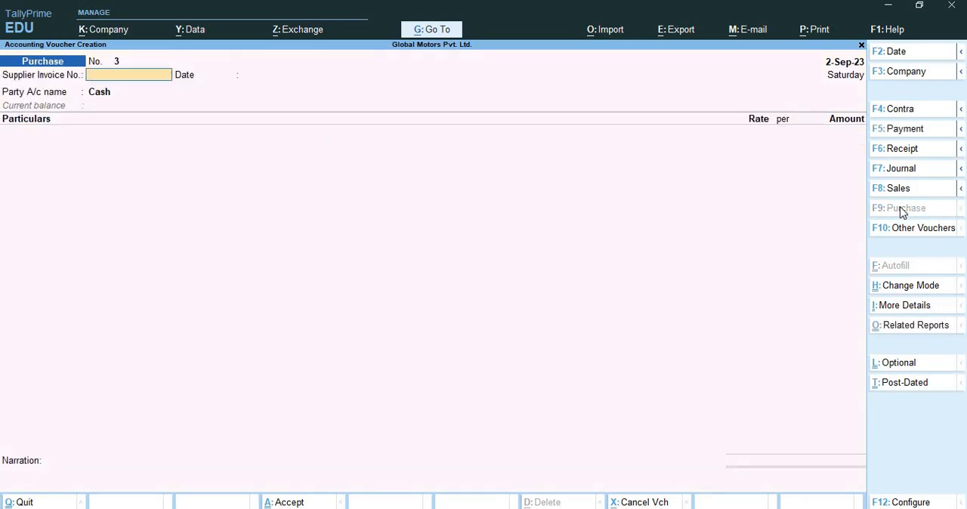
type("PUR/03")
key("Return")
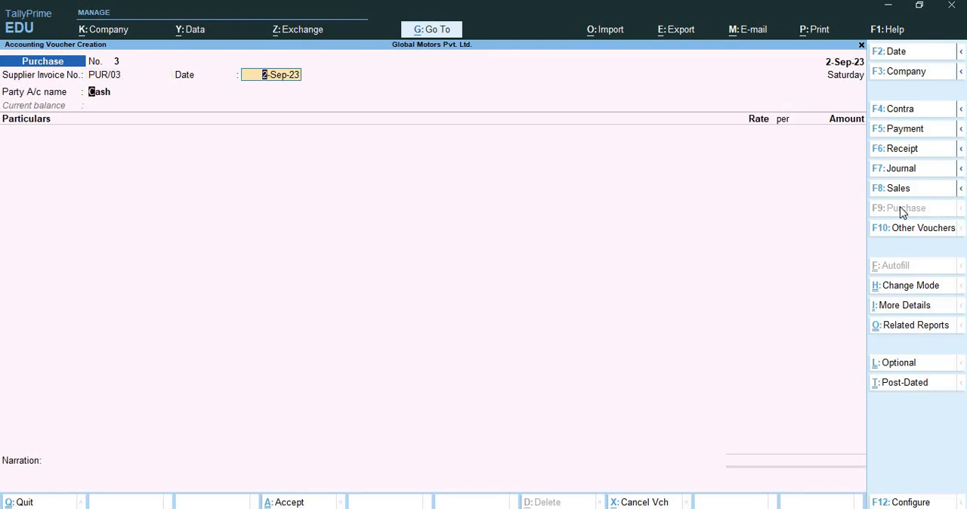
key("Return")
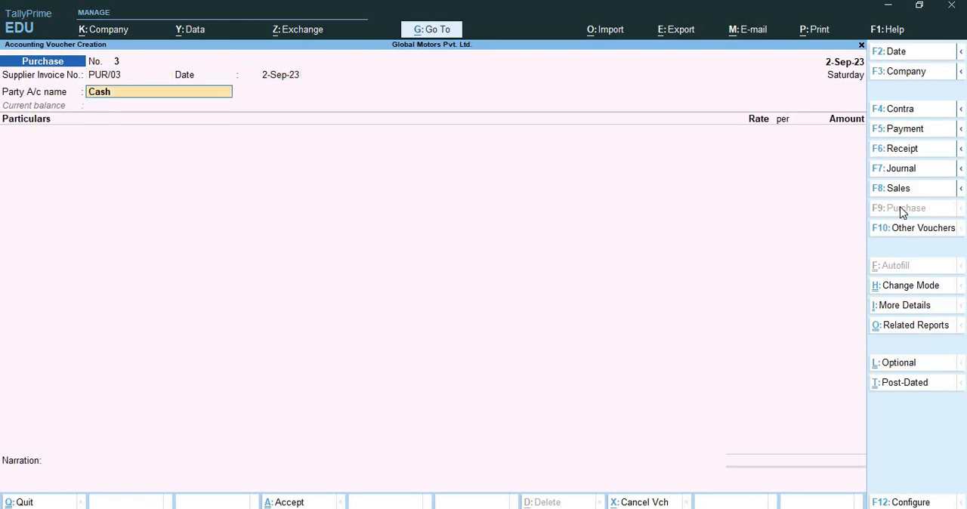
type("Ak")
key("Down")
key("Down")
key("Return")
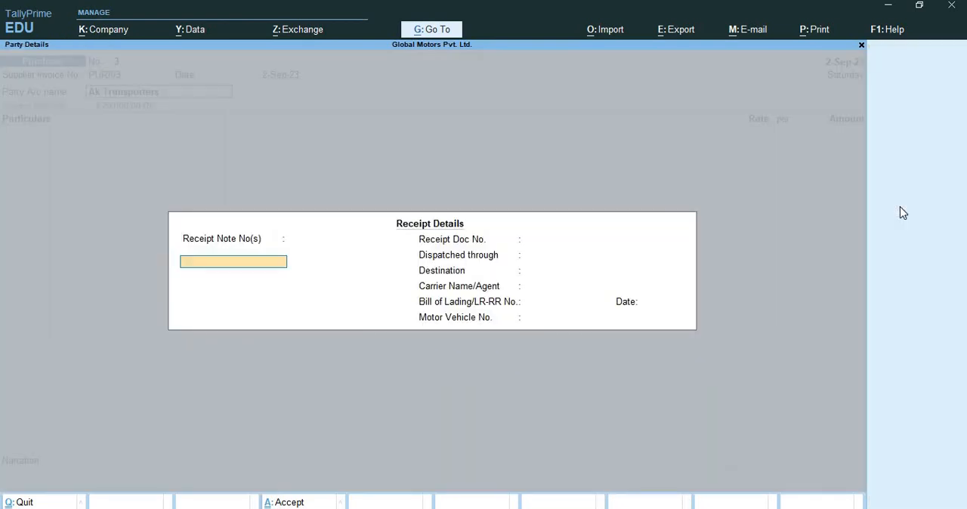
Leave the receipt details blank and accept the default party details for Ak Transporters
key("Return")
key("Return")
key("Return")
key("Return")
key("Return")
key("Return")
key("Return")
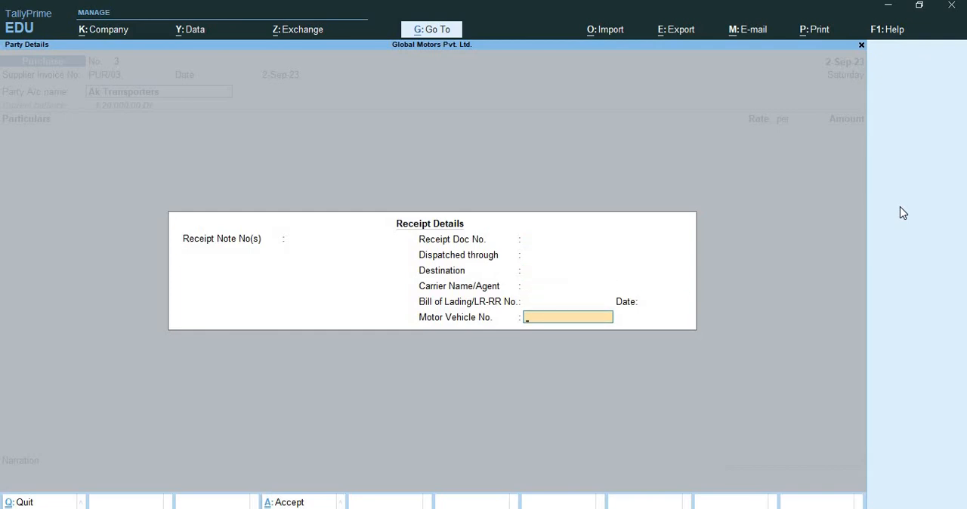
key("Return")
key("Return")
key("Return")
key("Return")
key("Return")
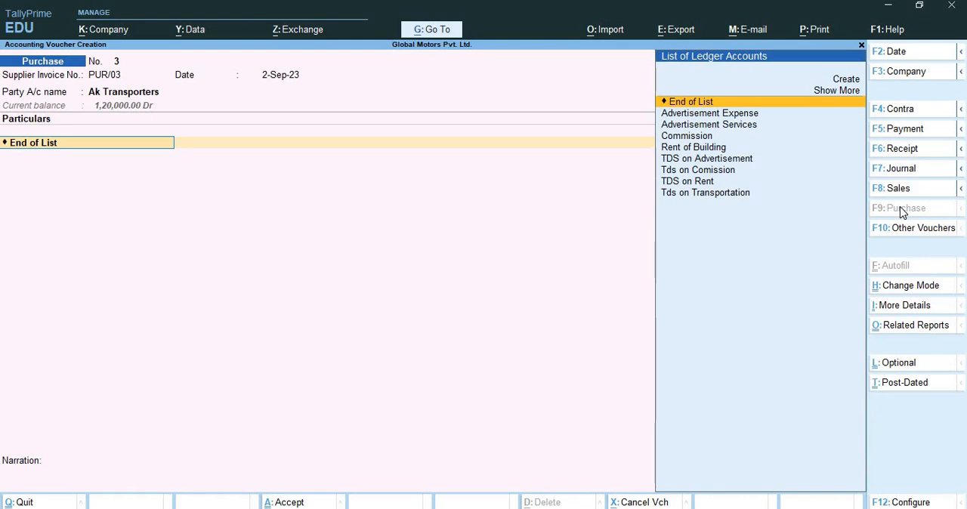
Create a ledger named Transportation from the purchase voucher and place it under Indirect Expenses
key("alt+c")
type("T")
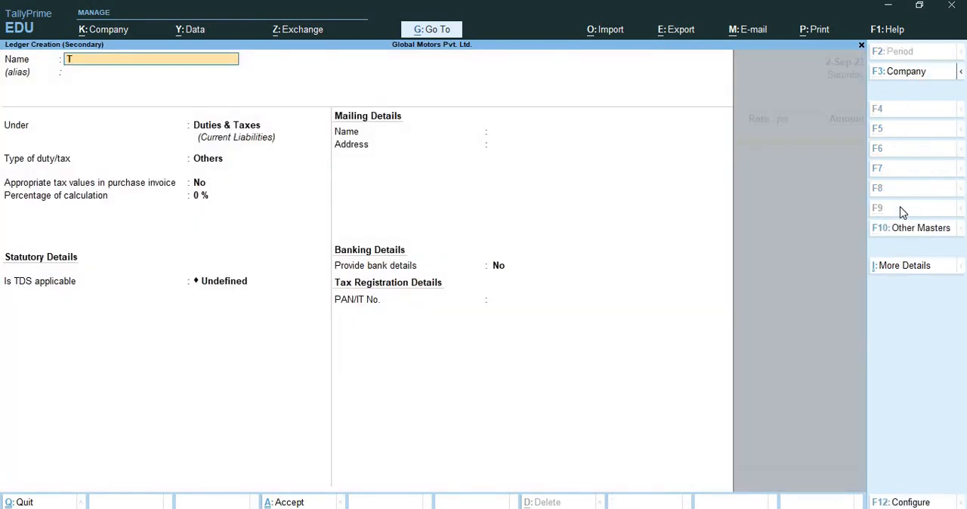
type("ransportation")
key("Return")
key("Return")
type("In")
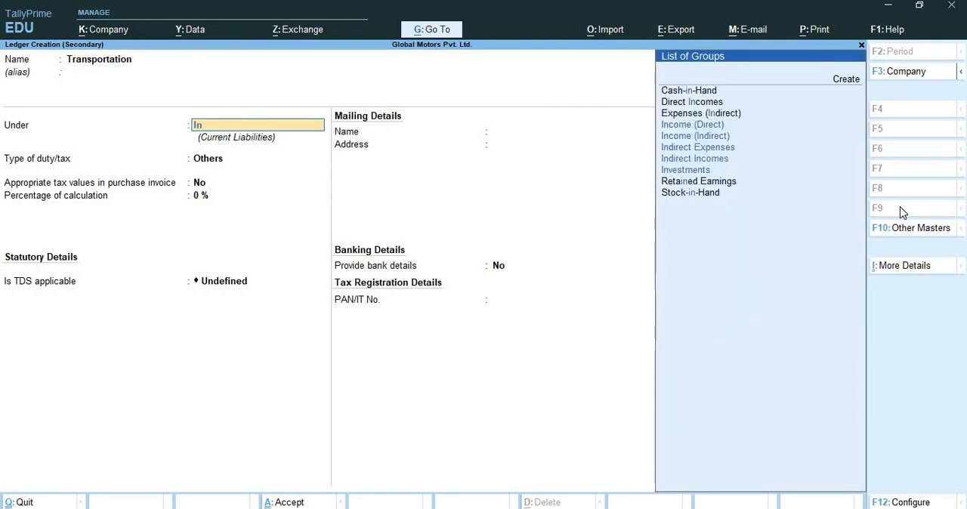
type("d")
key("Down")
key("Down")
key("Down")
key("Up")
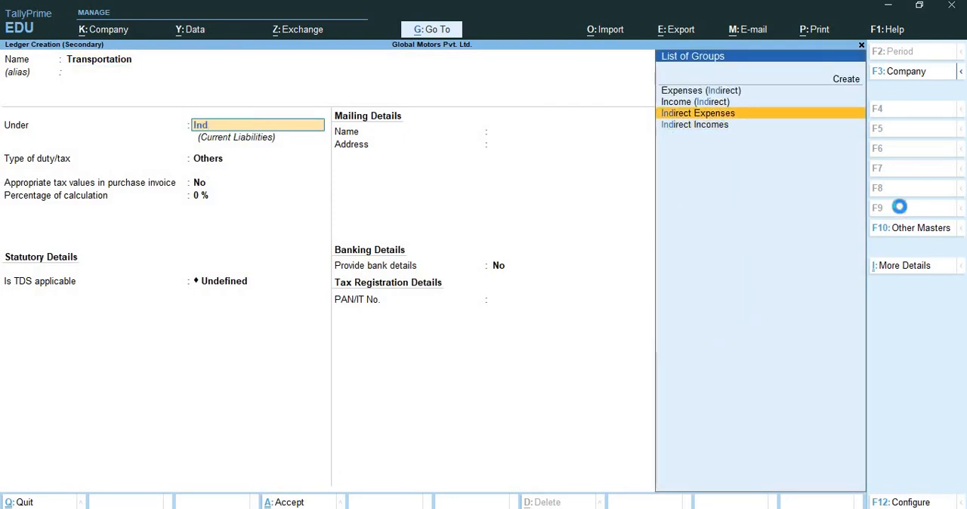
key("Return")
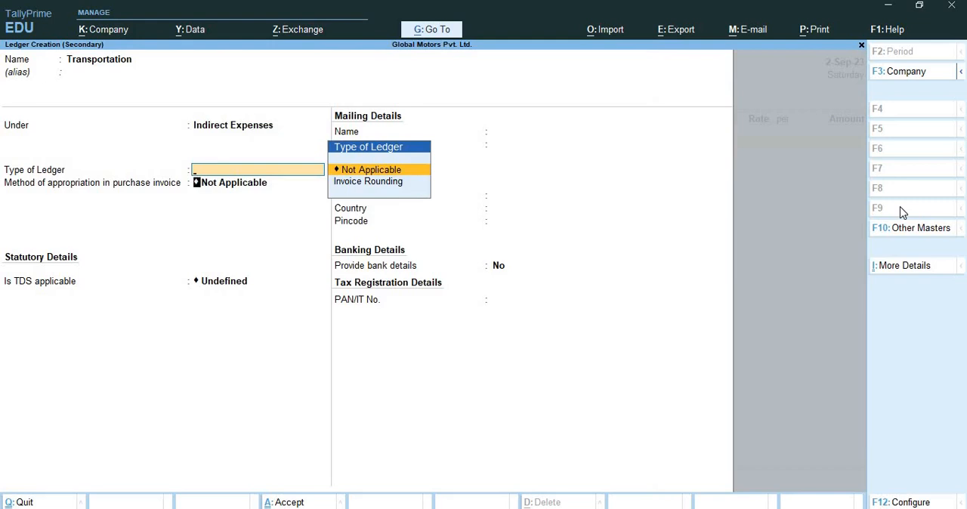
Set the Transportation ledger's TDS to Applicable with nature of payment Paymemt to Transporter, keep the other defaults and save it
key("Return")
type("Ap")
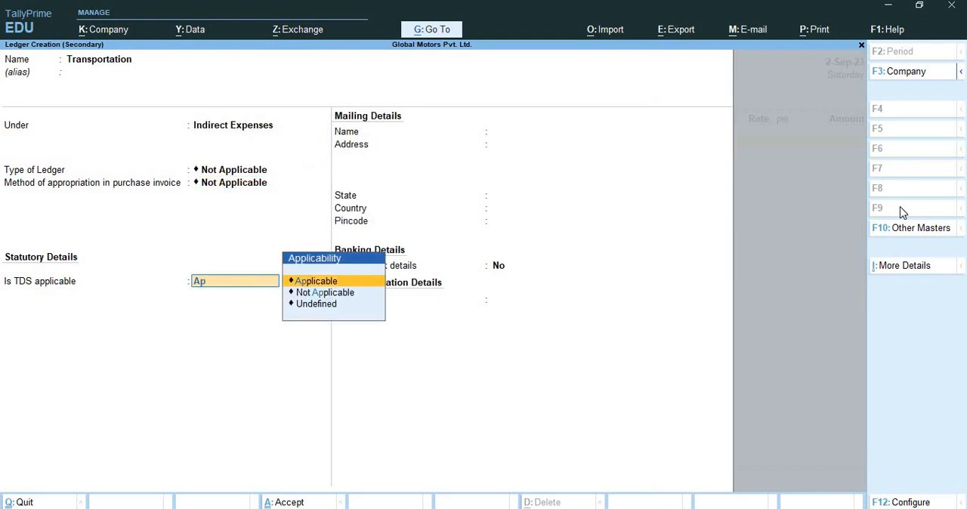
key("Return")
key("Down")
key("Down")
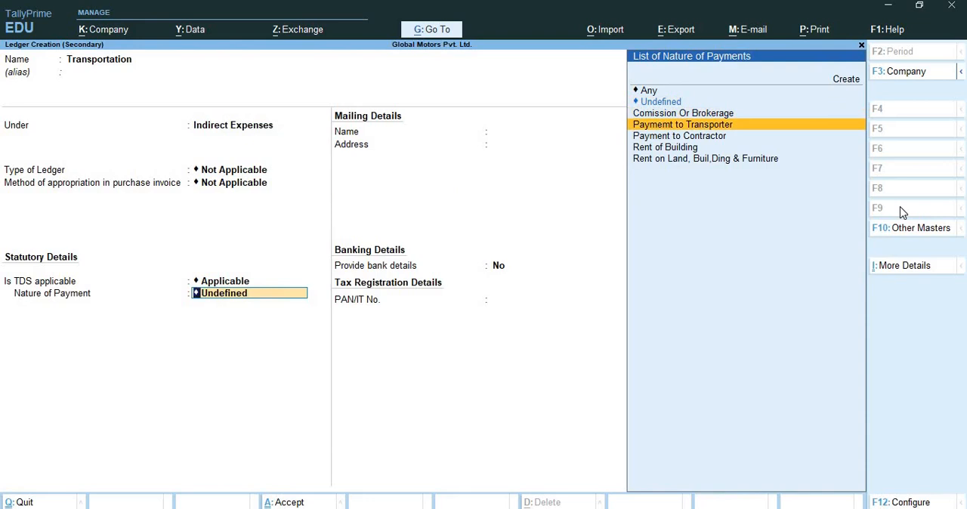
key("Return")
key("Return")
Enter 2,20,000 for Transportation, keep modification of the assessable amount allowed and accept the full amount as assessable value
key("Return")
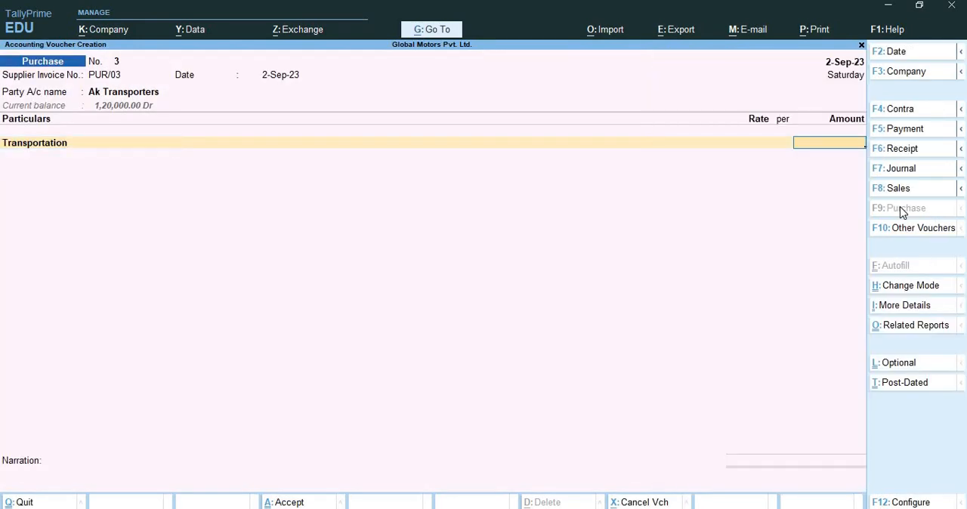
type("220000")
key("Return")
key("Return")
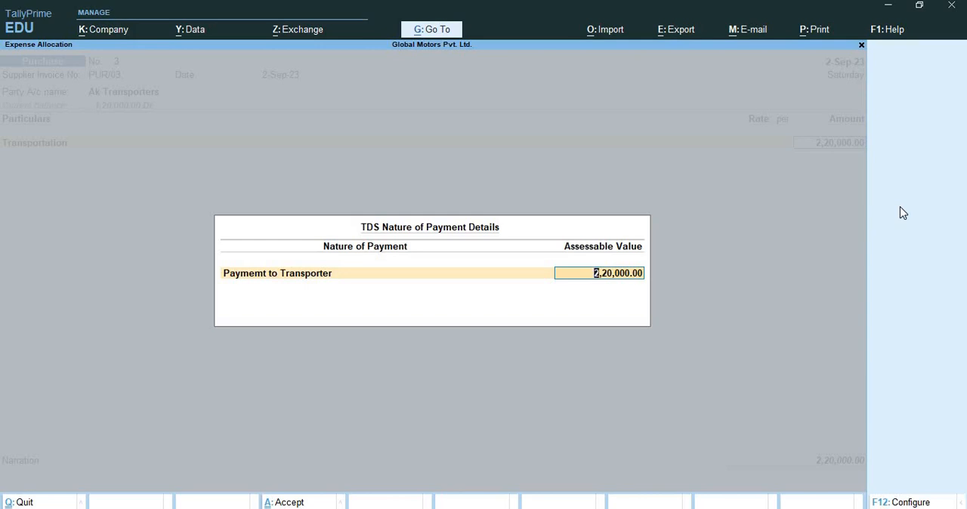
key("F12")
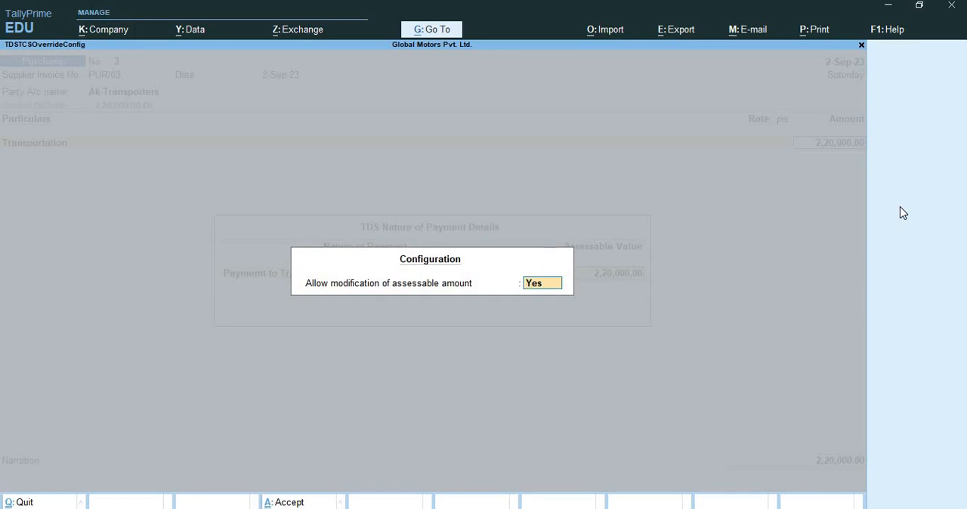
key("Return")
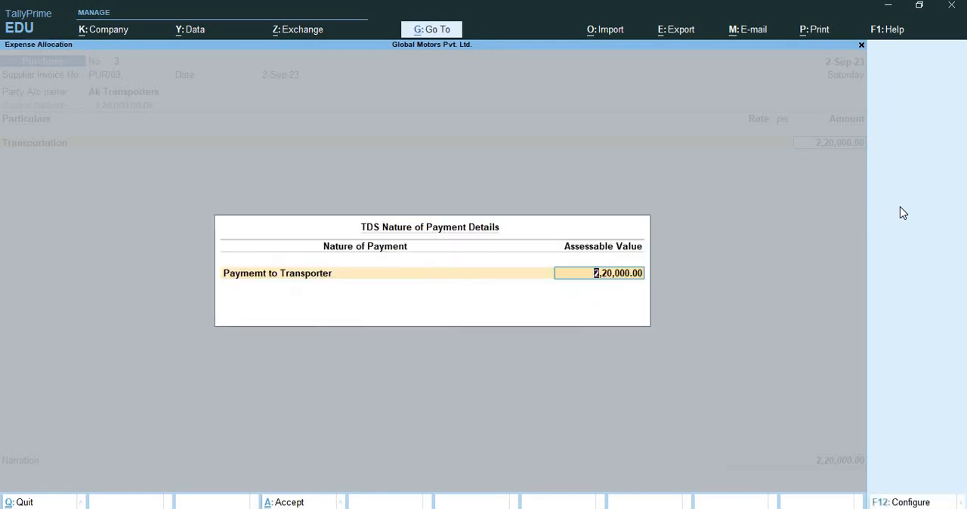
key("Return")
Add the Tds on Transportation ledger to the purchase and choose Yes to adjust against advance TDS payment
type("Tds")
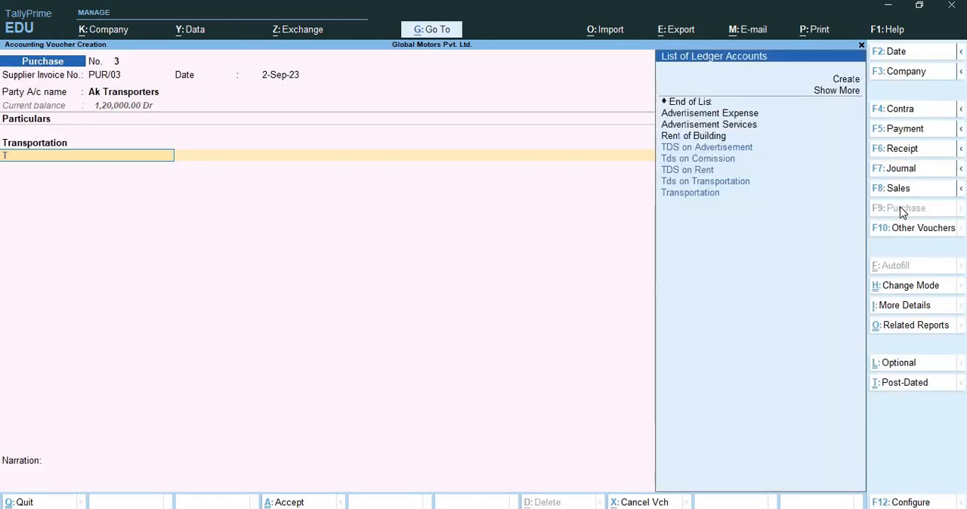
key("Down")
key("Down")
key("Down")
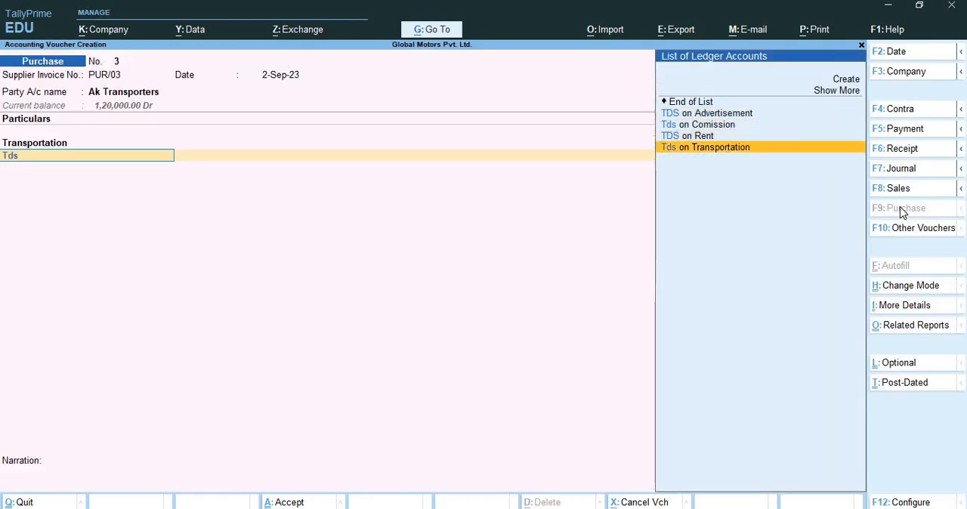
key("Return")
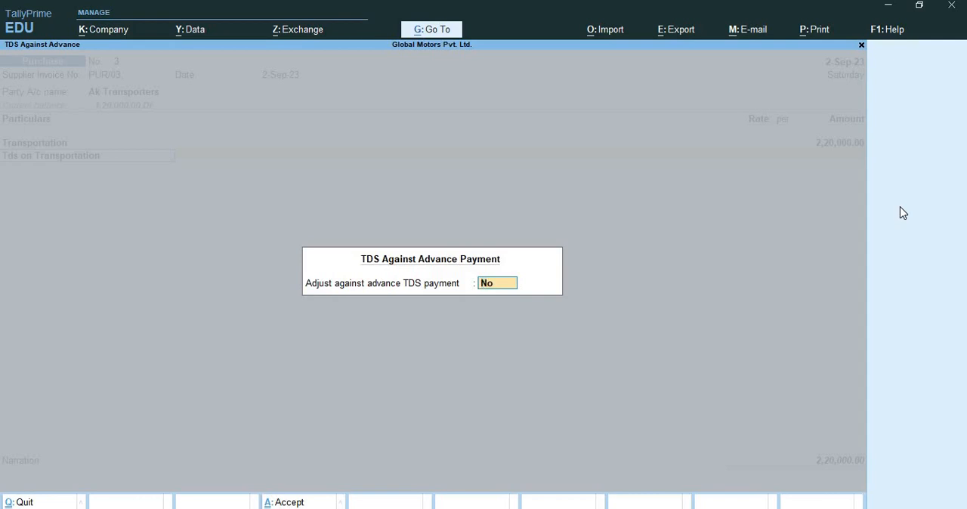
type("yes")
key("Return")
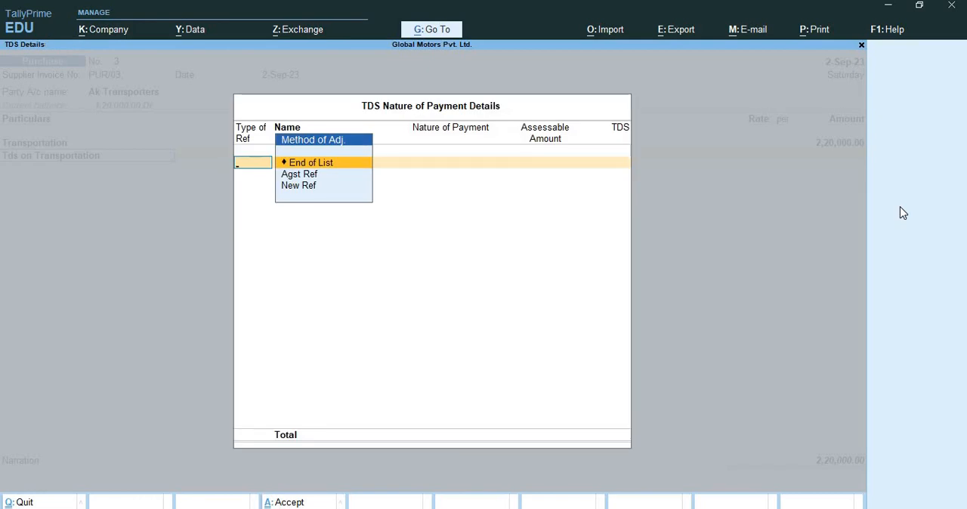
Adjust the TDS as Agst Ref against the advance entry Pymt / 4 / 12 for 1,20,000 Cr
key("Down")
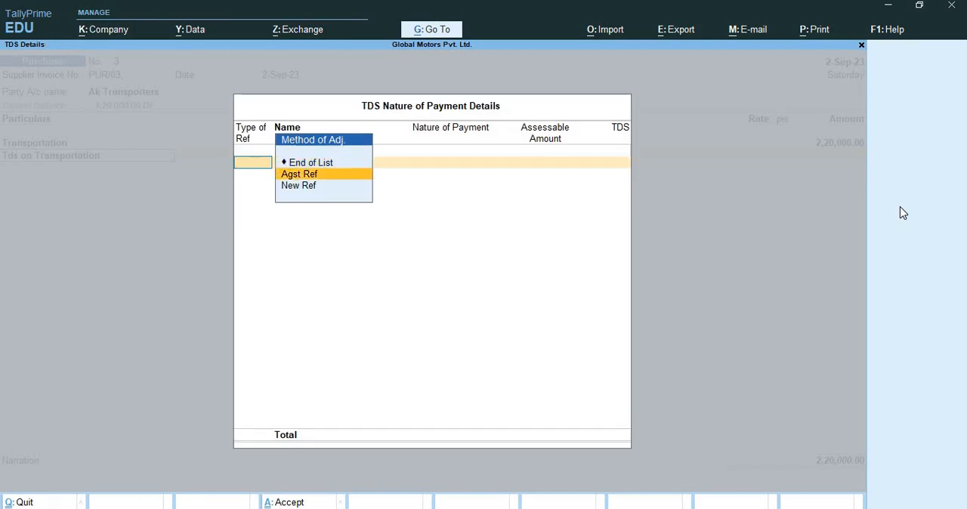
key("Return")
key("Return")
key("Return")
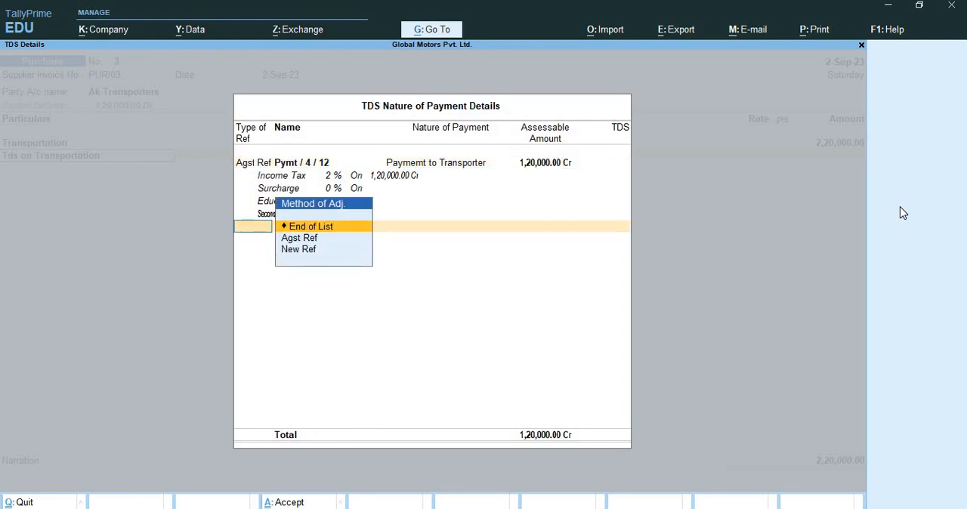
Add a New Ref TDS entry for the balance and accept the 2,000 deduction in the purchase voucher
key("Down")
key("Down")
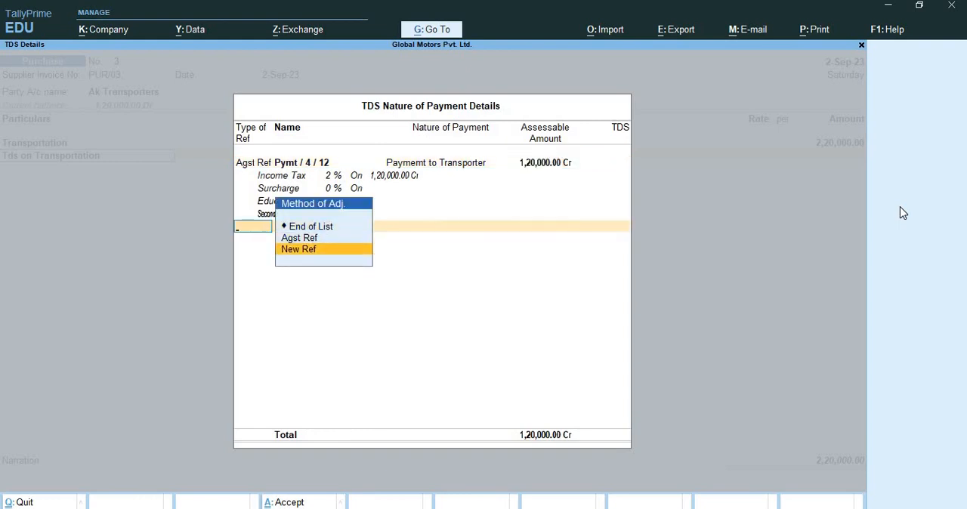
key("Return")
key("Return")
key("Return")
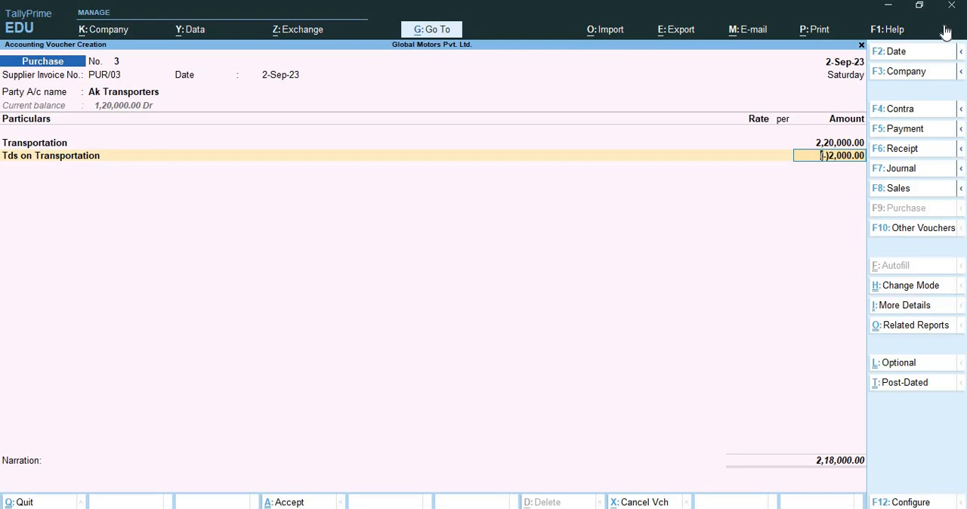
key("Return")
Allocate the Ak Transporters bill as New Ref entries of 2,20,000 Cr and 2,000 Dr, then save the purchase voucher
key("Return")
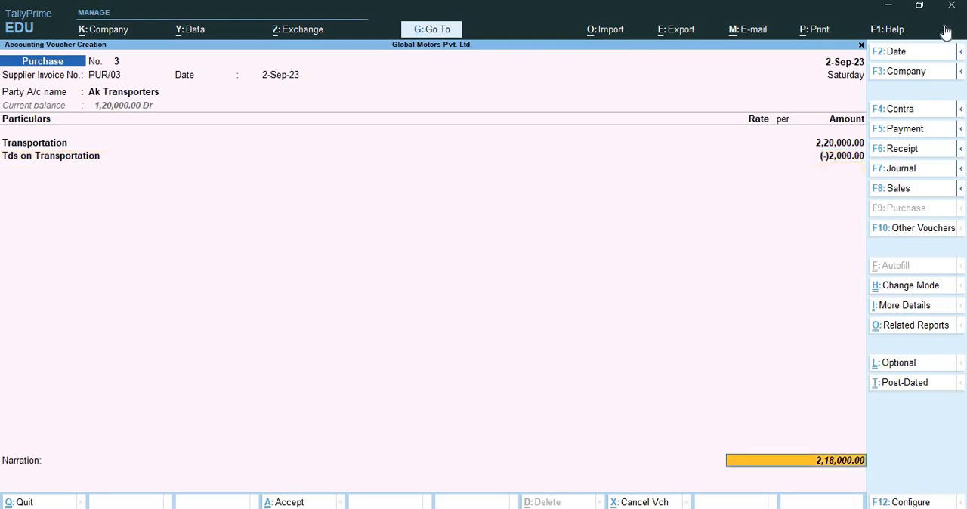
key("Return")
key("Return")
key("Return")
key("Return")
key("Return")
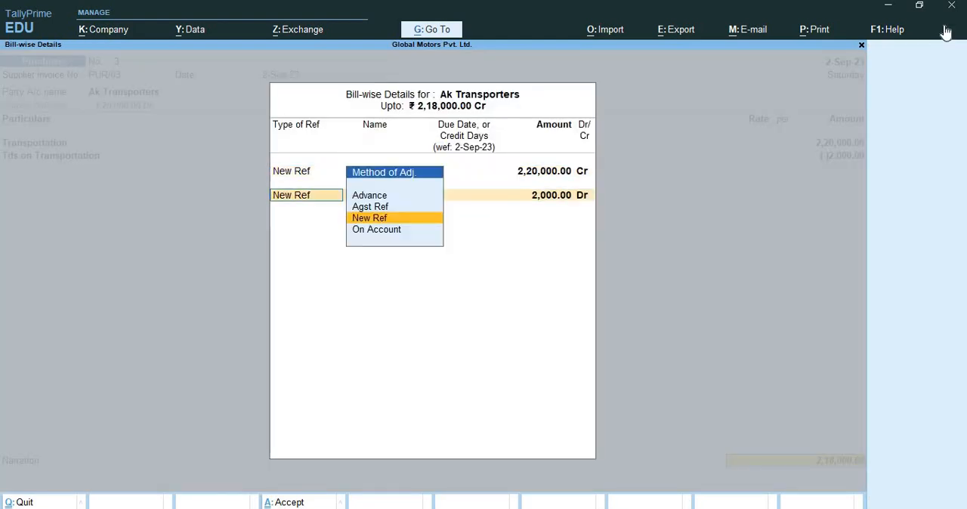
key("Return")
key("Return")
key("Return")
key("Return")
key("Return")
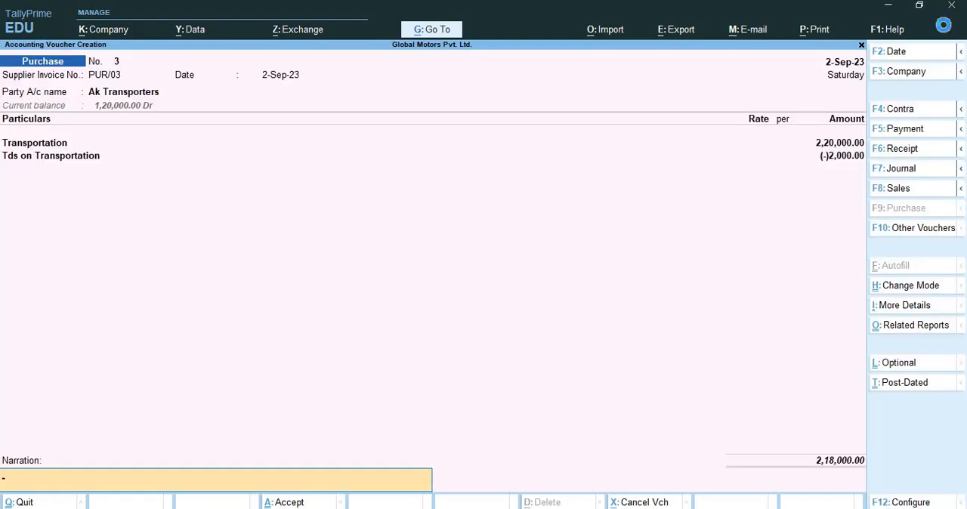
key("Return")
key("Return")
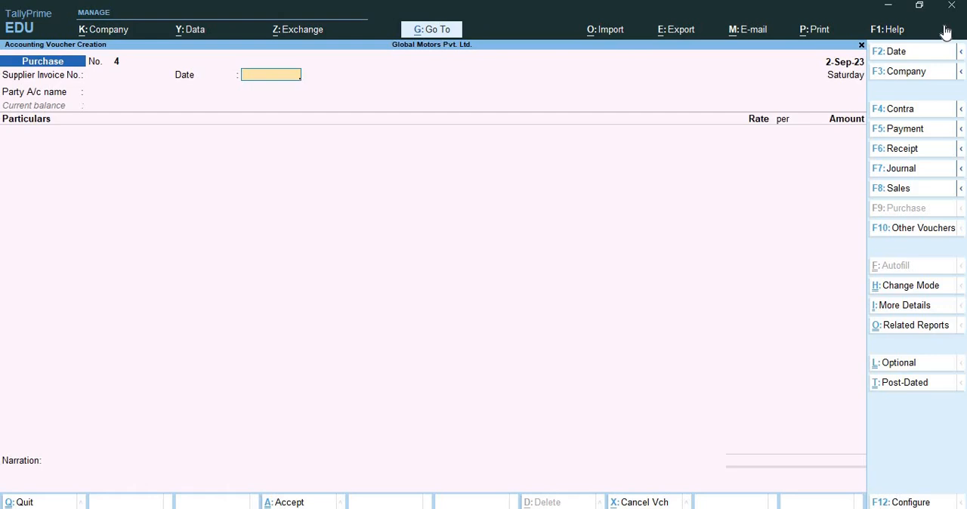
Start a journal voucher dated 1-Oct-23 and set its reference date to 1-Oct-23 as well
key("F7")
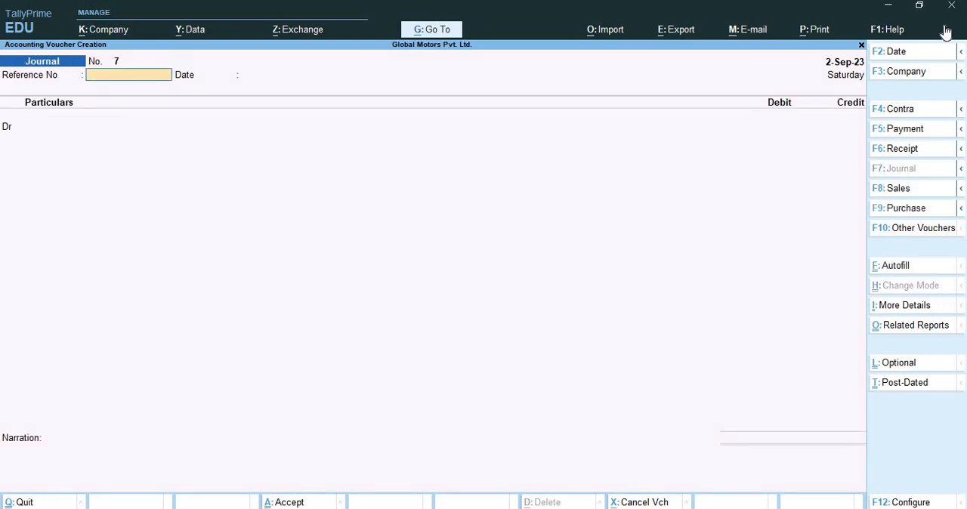
key("F2")
type("1")
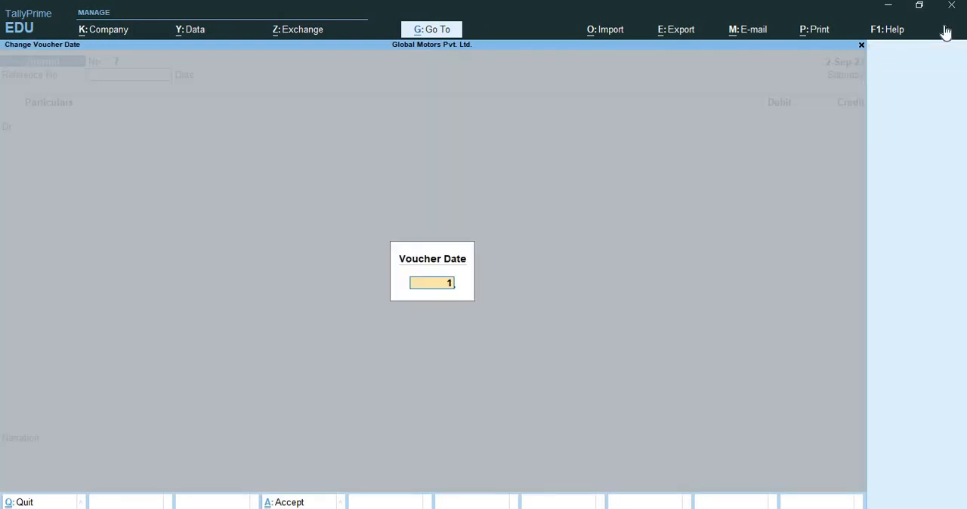
type("-10")
key("Return")
key("Return")
type("1")
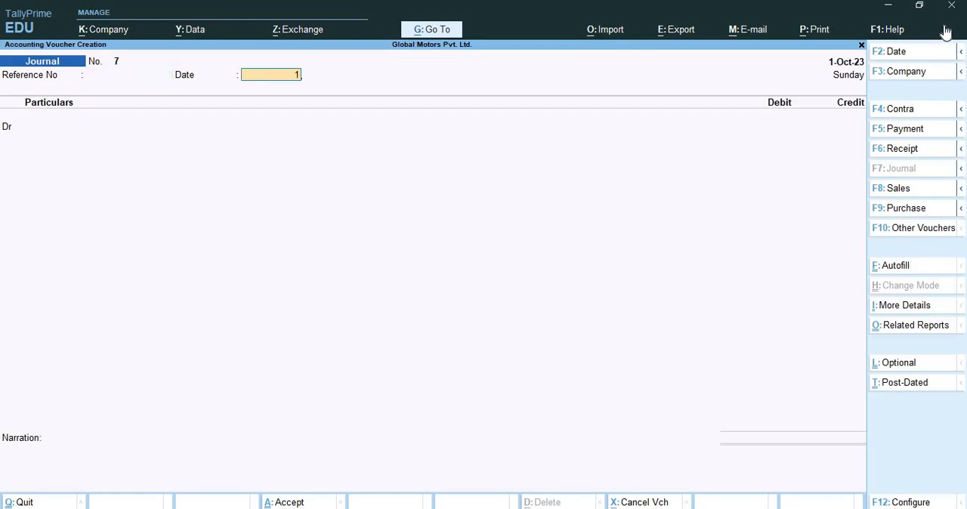
type("-10")
key("Return")
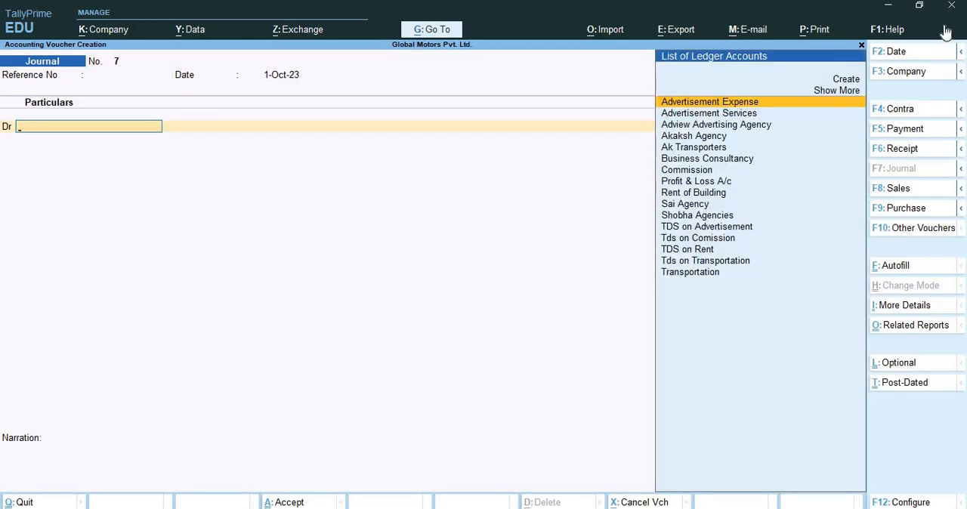
Debit the Commission ledger with 1,00,000 and accept Comission Or Brokerage as its TDS nature of payment
type("Co")
key("Return")
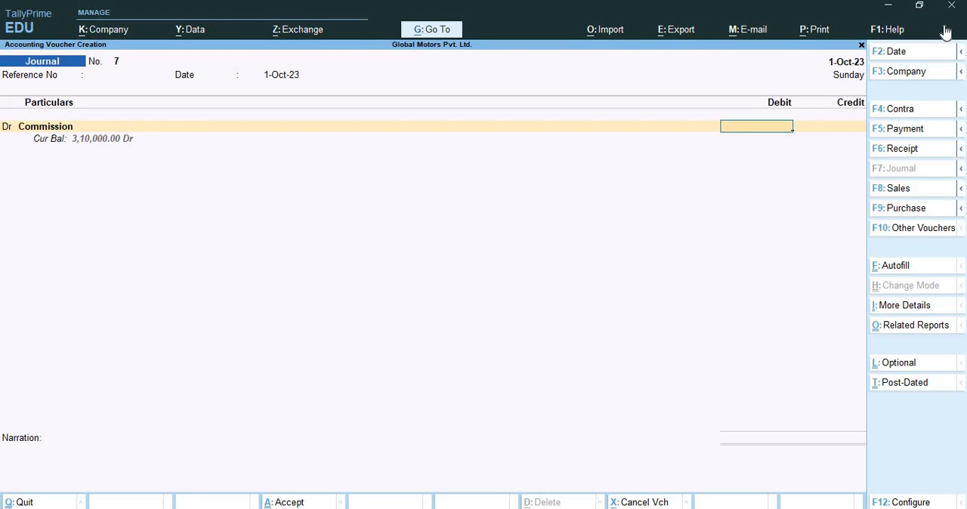
type("100000")
key("Return")
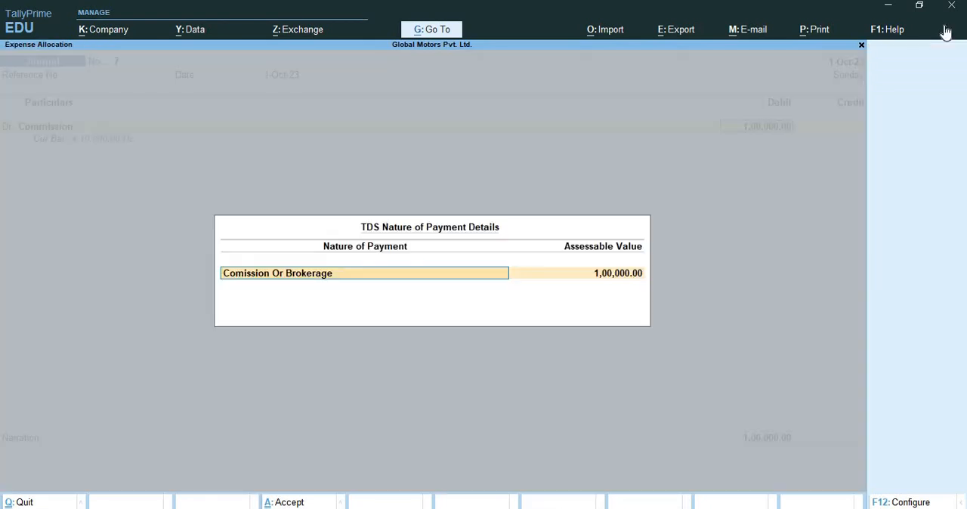
key("Return")
Create a new ledger named Hi-Tech Computers from the journal's credit line
key("Return")
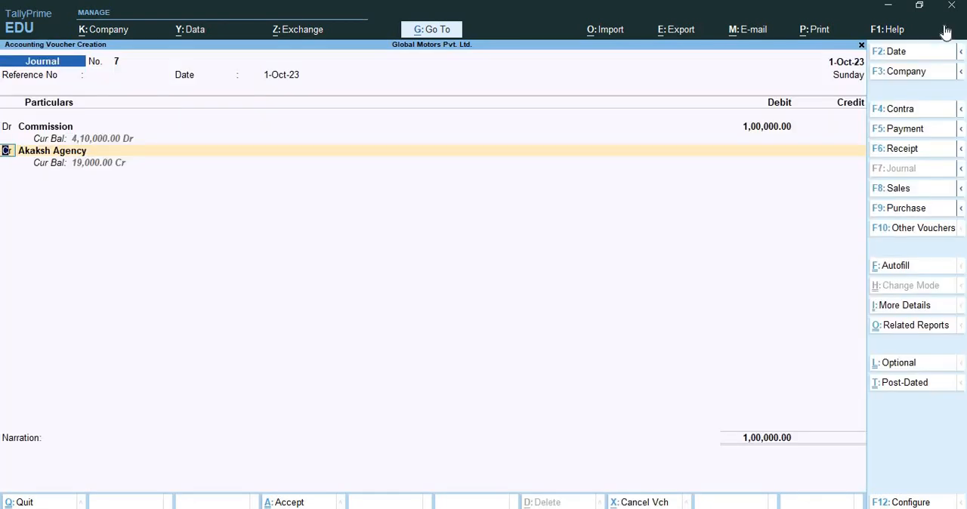
key("Return")
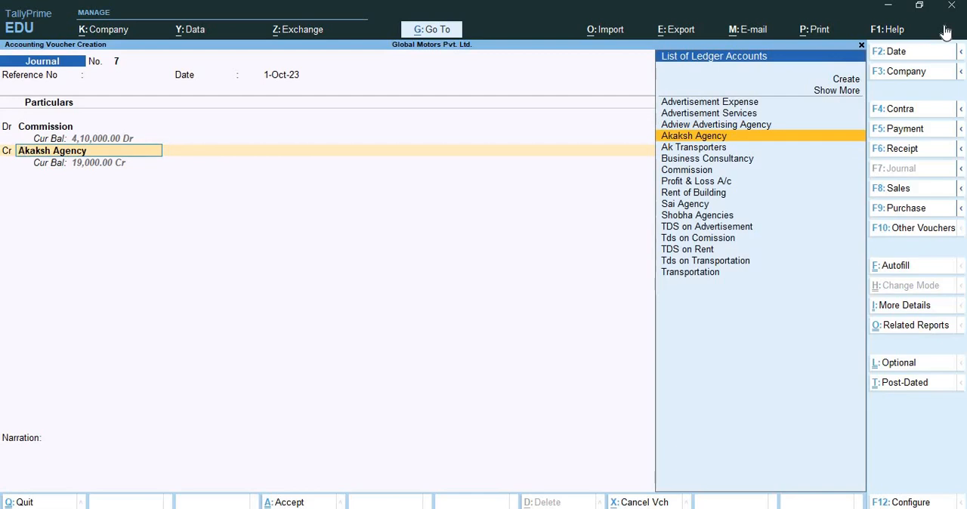
key("alt+c")
type("Hi")
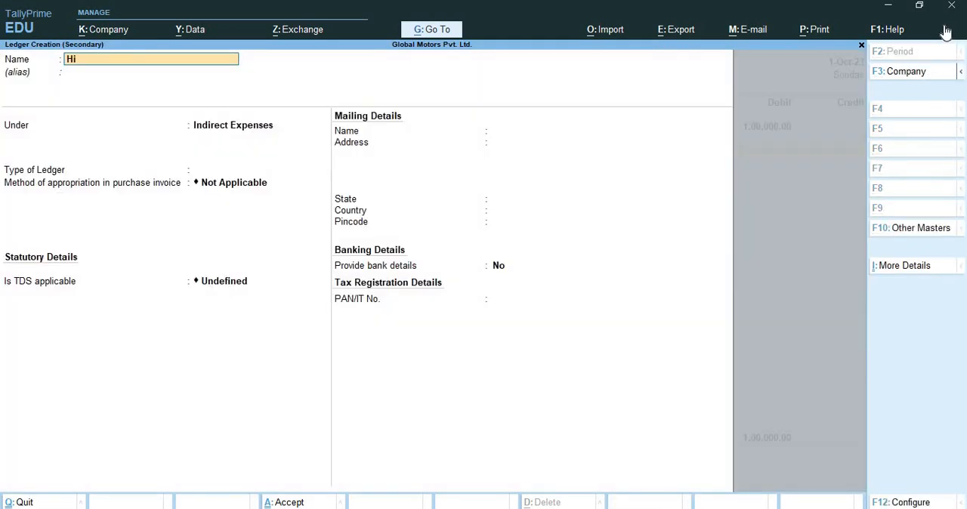
type("-techj")
key("BackSpace")
type("Computers")
key("Return")
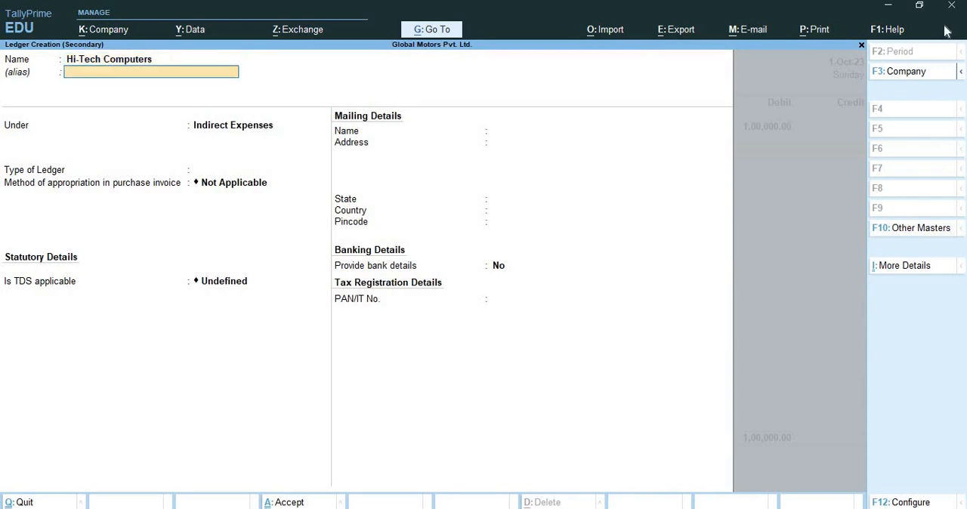
Place the Hi-Tech Computers ledger under Sundry Creditors and keep the default bill-by-bill and credit settings
key("Return")
type("Sun")
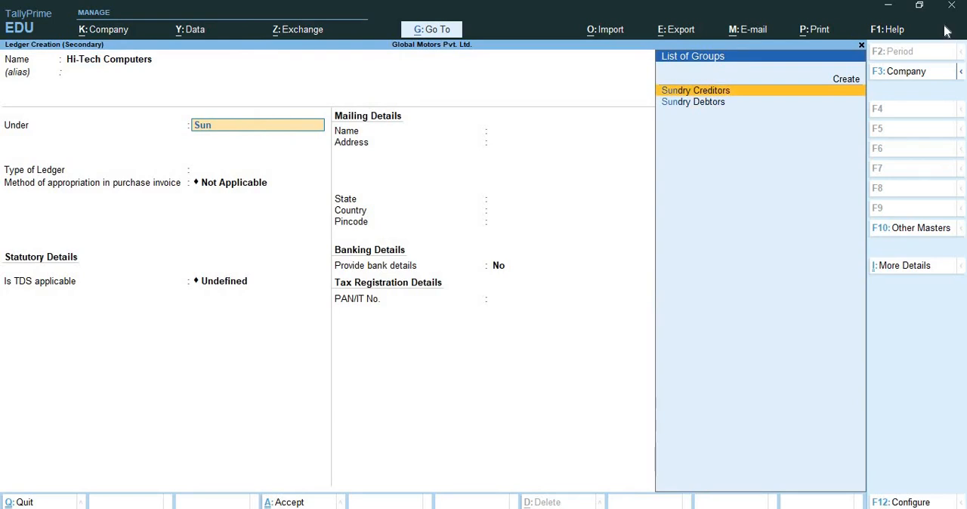
key("Return")
key("Return")
Make the Hi-Tech Computers ledger TDS deductable with the deductee type Company - Resident
key("Return")
key("Return")
key("Return")
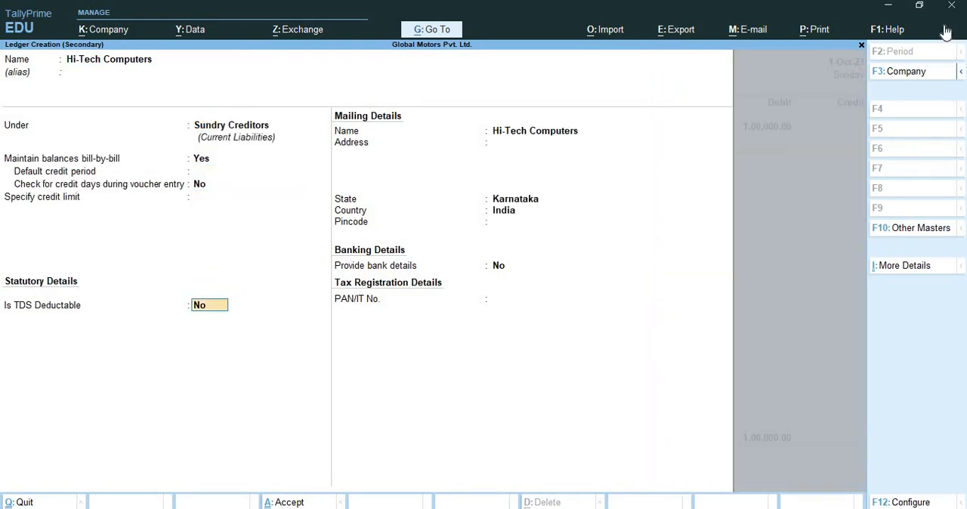
type("yes")
key("Return")
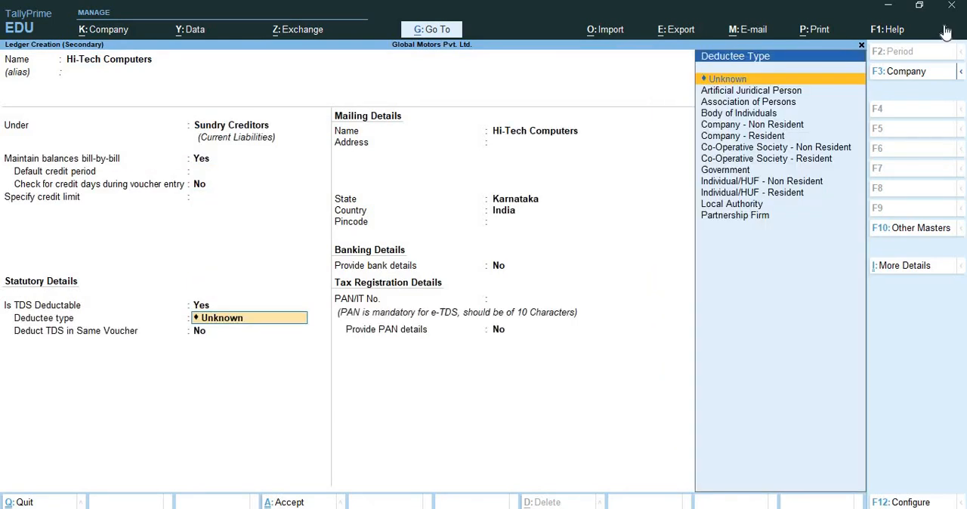
key("Down")
key("Down")
key("Down")
key("Down")
key("Down")
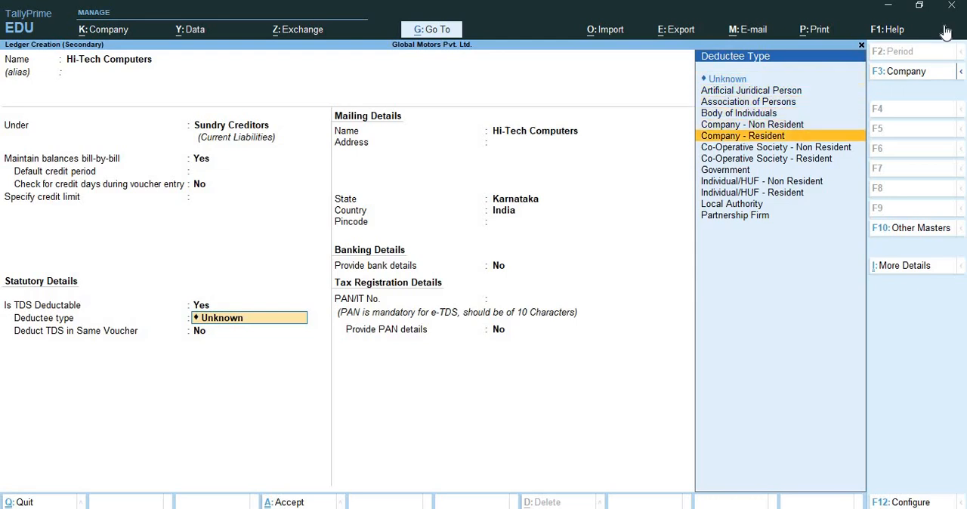
key("Return")
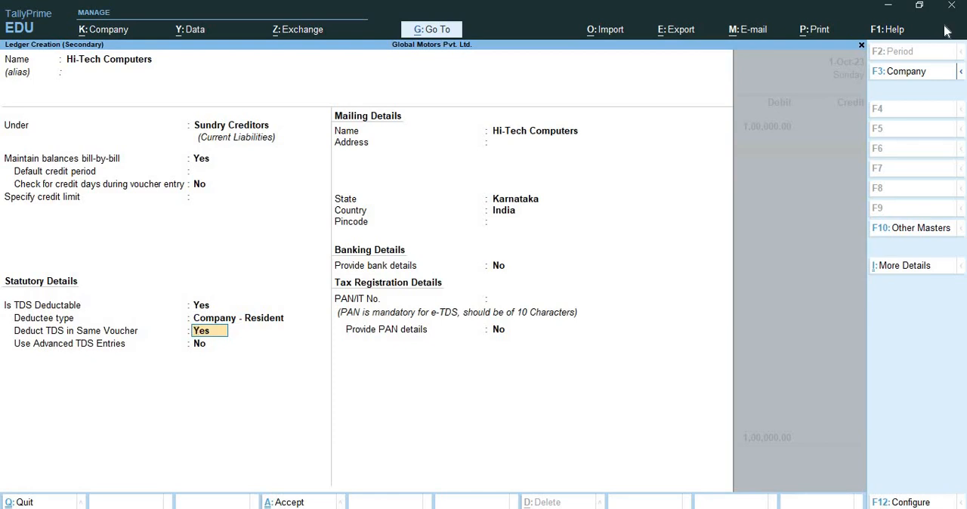
Enable Deduct TDS in Same Voucher for the Comission Or Brokerage nature of payment
key("Return")
key("Down")
key("Down")
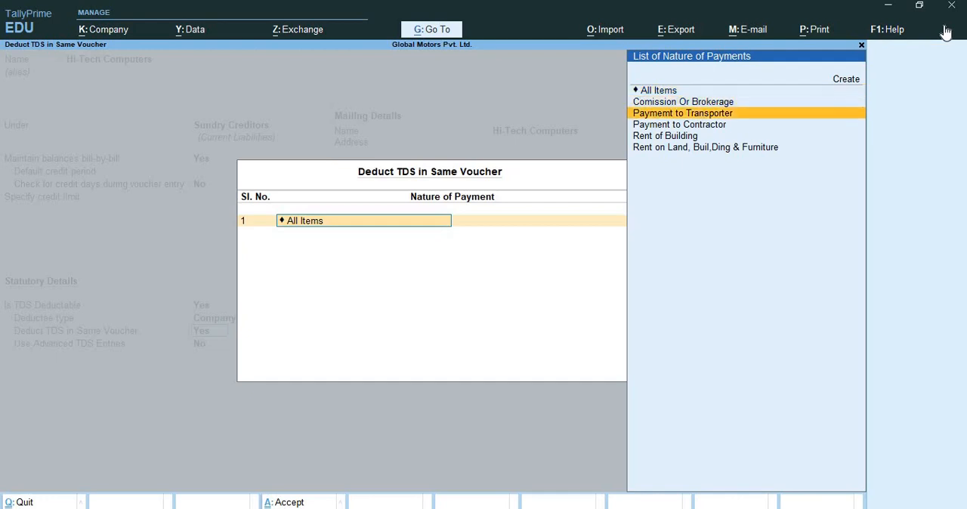
key("Up")
key("Return")
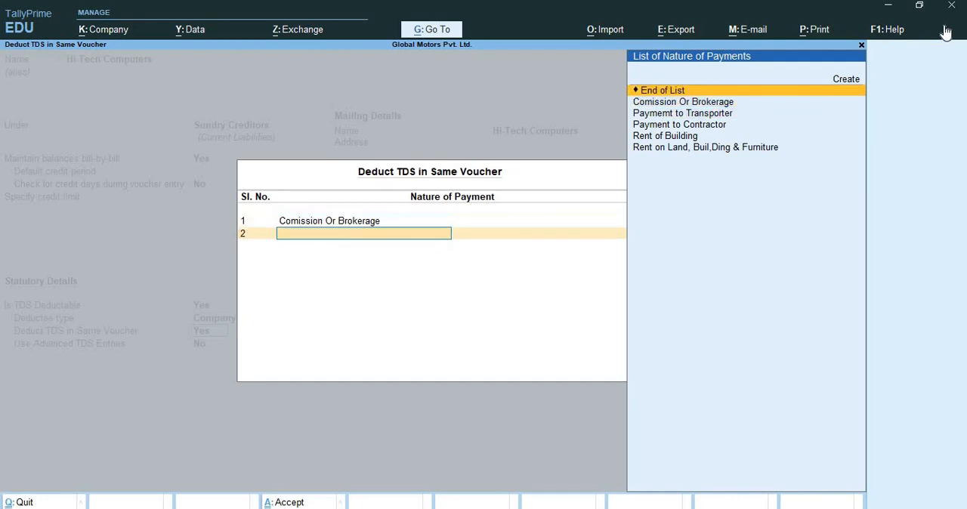
key("Return")
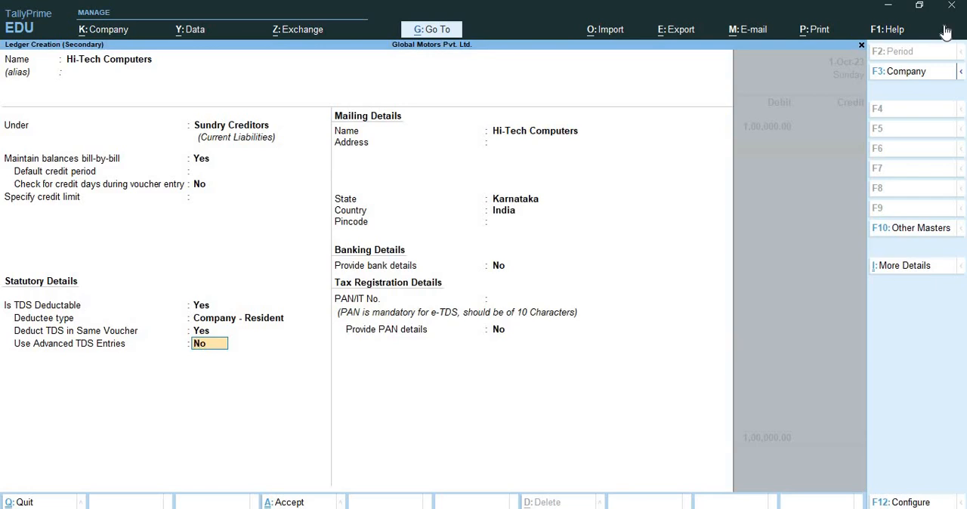
Enable advanced TDS entries for the ledger and set Set/Alter Zero / Lower Deduction to Yes
type("yes")
key("Return")
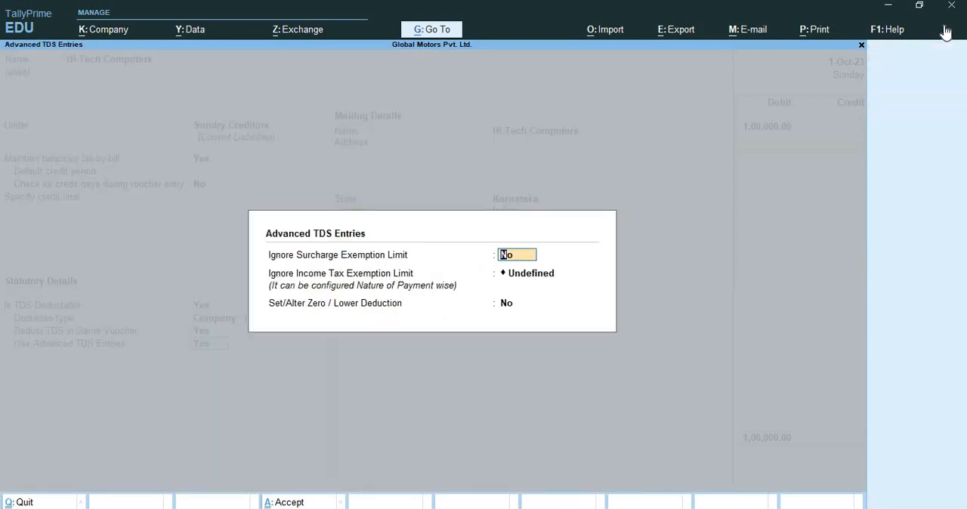
key("Return")
key("Return")
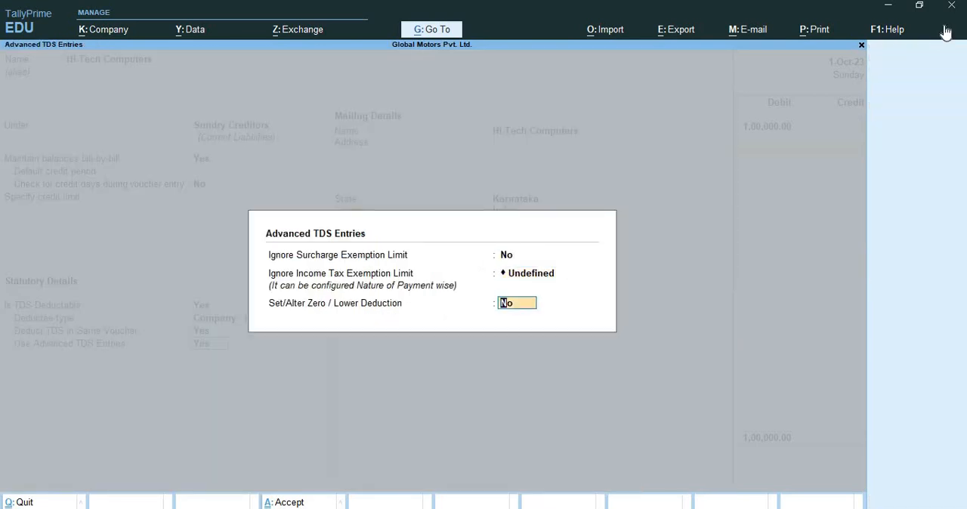
type("yes")
key("Return")
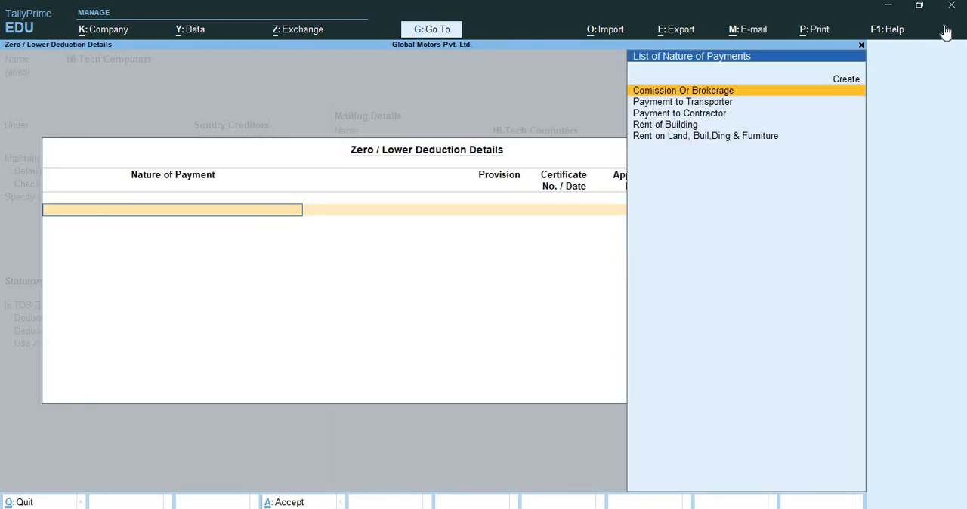
Add a lower deduction entry for Comission Or Brokerage under provision 197 and enter its certificate number
key("Return")
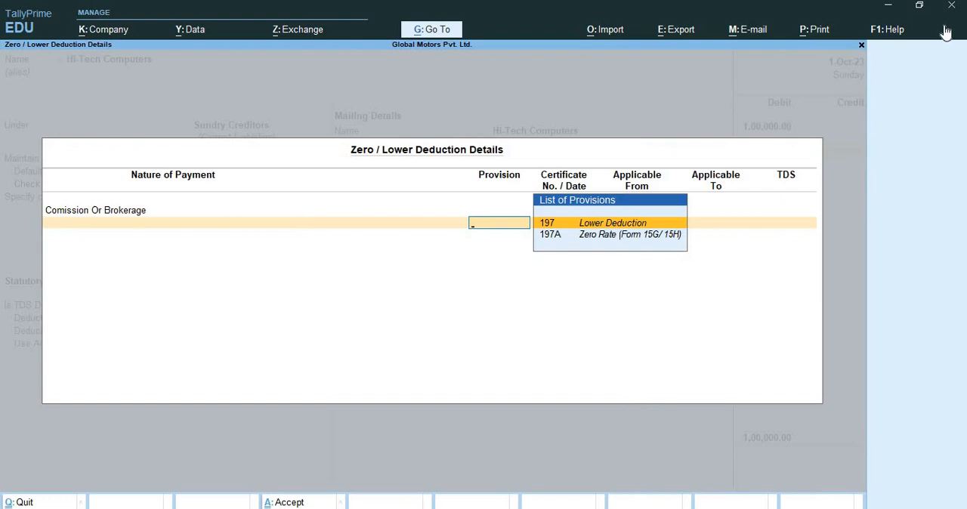
key("Return")
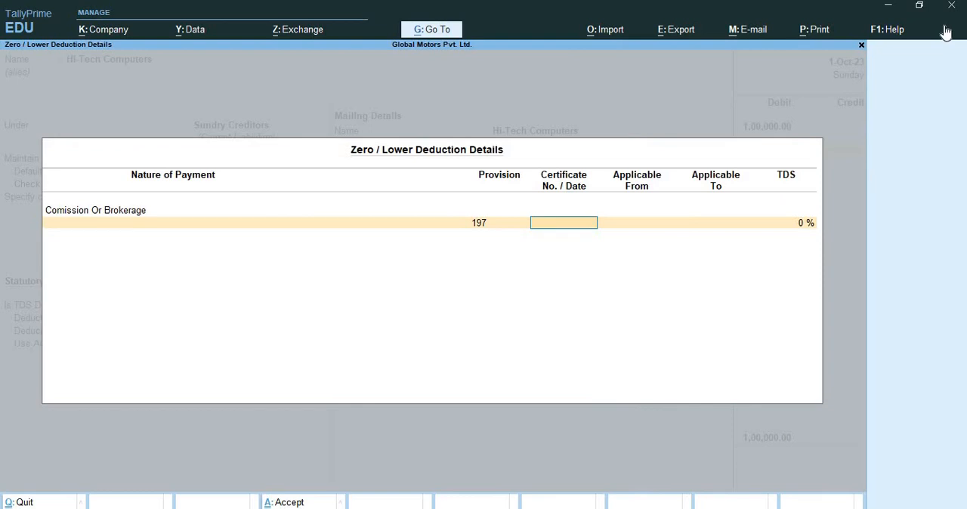
type("1102023")
key("Return")
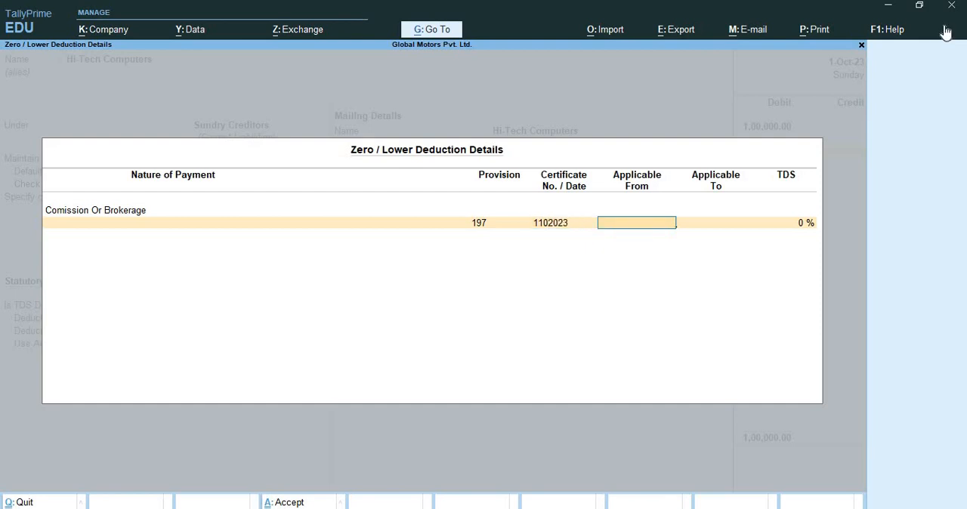
Make the lower deduction applicable from 1-4-2023 to 31-3-2024 at 4% TDS and accept the advanced TDS details
type("1-4")
key("Return")
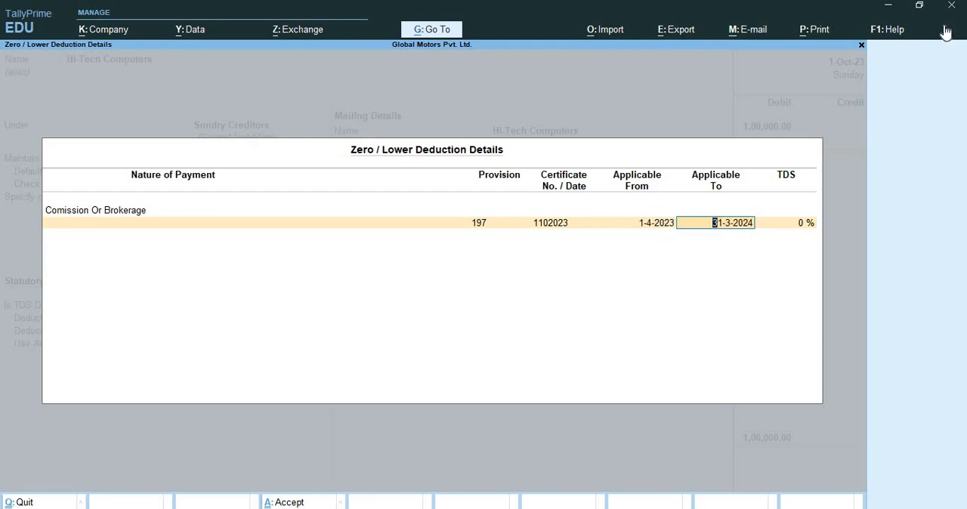
key("Return")
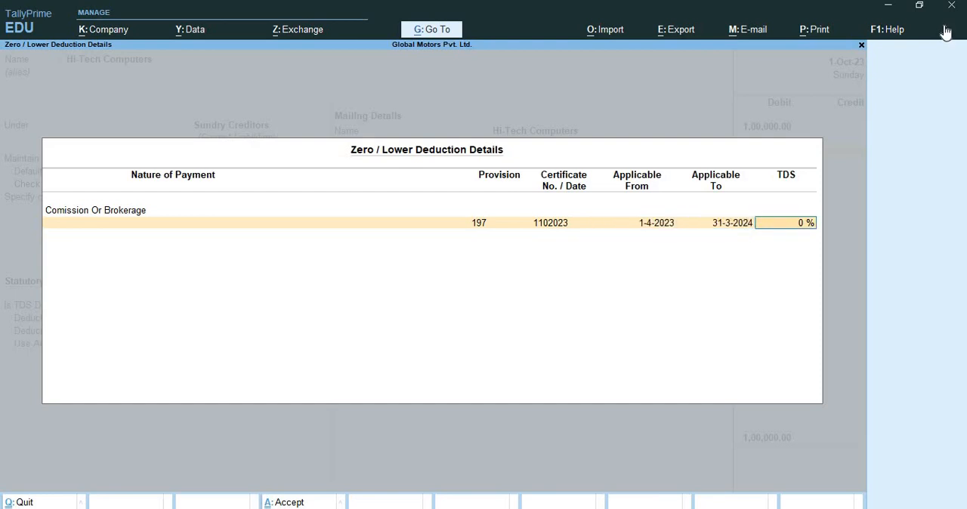
type("4")
key("Return")
key("Return")
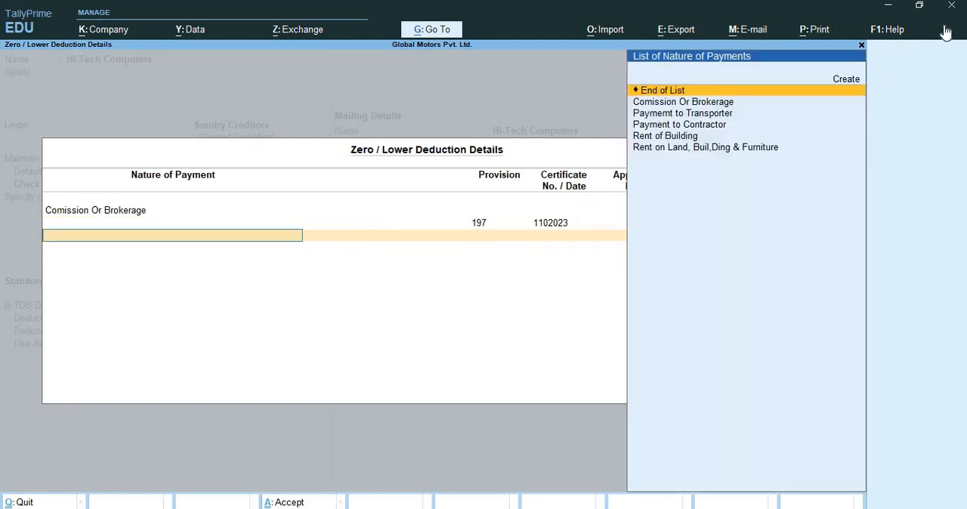
key("Return")
key("Return")
key("Return")
key("Return")
key("Return")
key("Return")
key("Return")
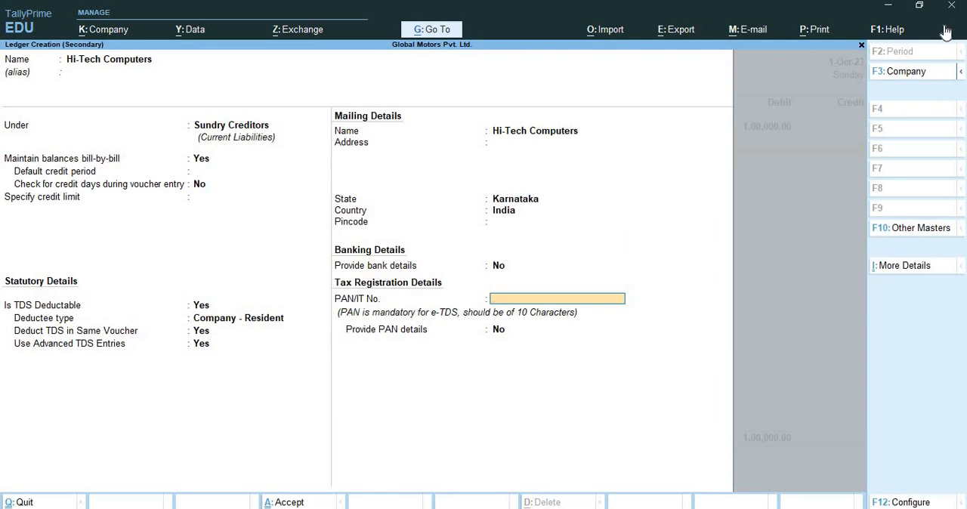
Enter the party's PAN in the tax registration details and save the Hi-Tech Computers ledger
type("ATFPD1234D")
key("Return")
key("Return")
key("Return")
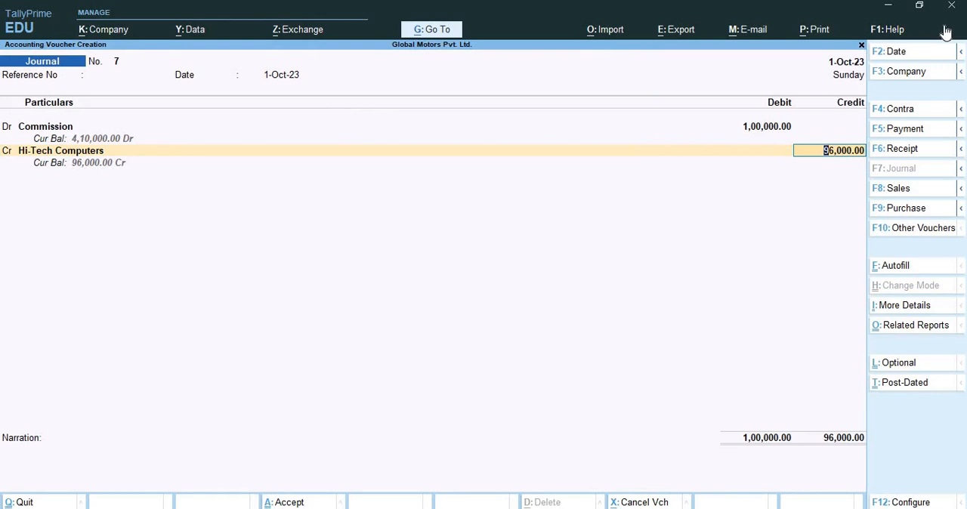
Credit Hi-Tech Computers with 96,000, allocated as New Ref 7 entries of 1,00,000 Cr and 4,000 Dr
key("Return")
key("Return")
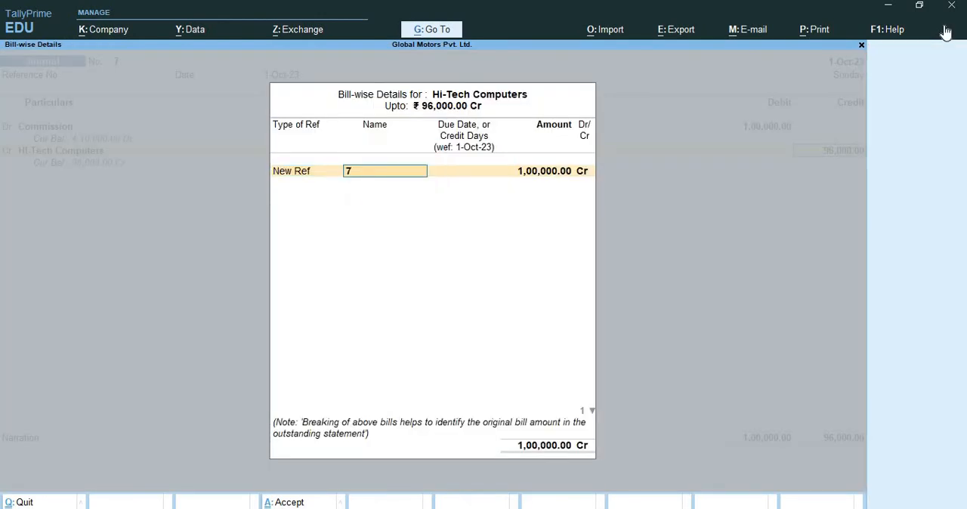
key("Return")
key("Return")
key("Return")
key("Return")
key("Return")
key("Return")
key("Return")
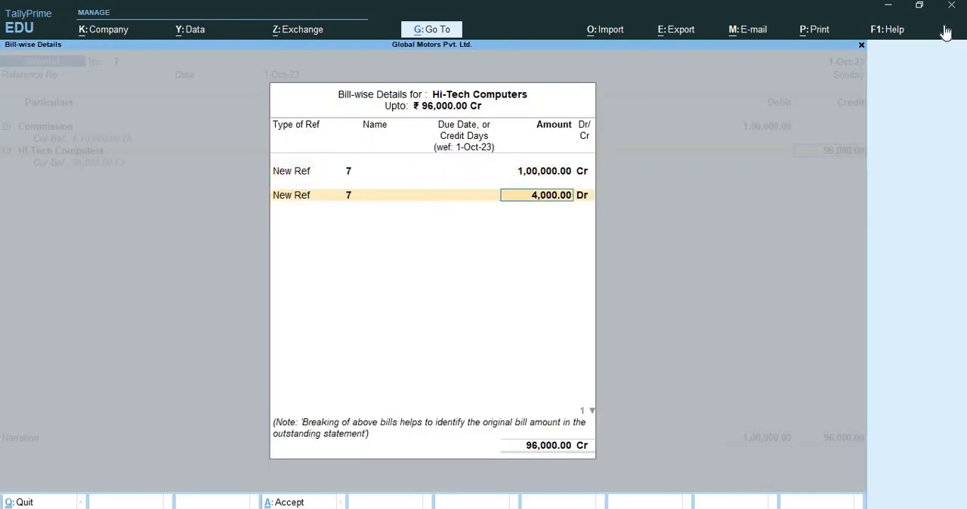
key("Return")
key("Return")
key("Return")
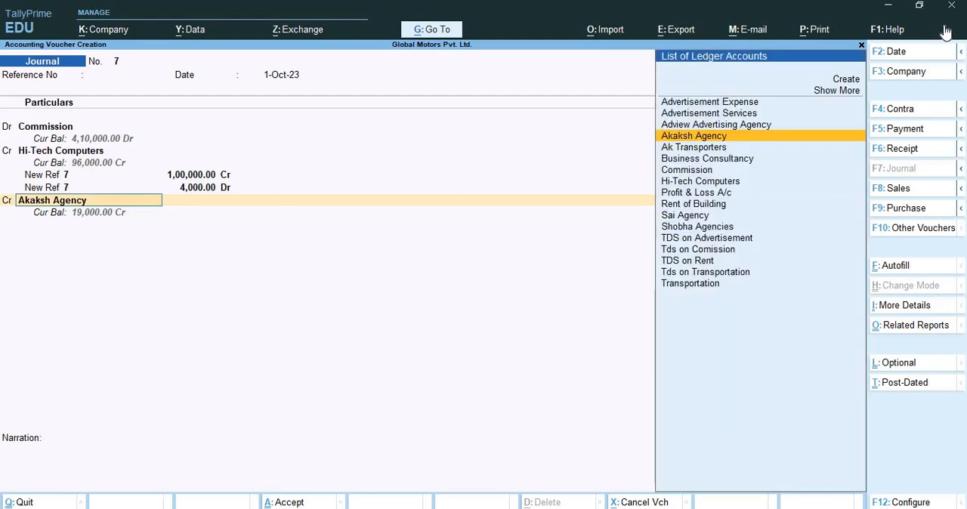
Credit the Tds on Comission ledger with 4,000 in the Hi-Tech Computers commission journal and save the voucher
type("Tds")
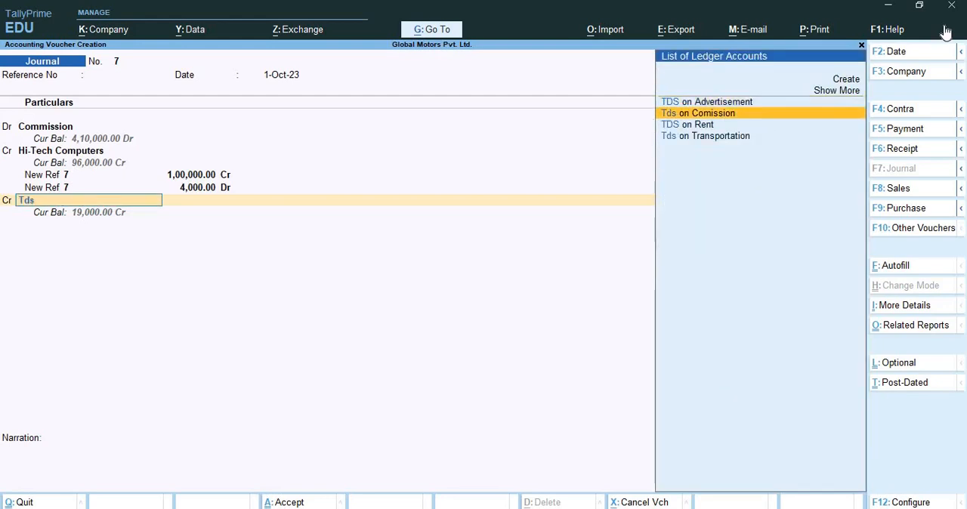
key("Return")
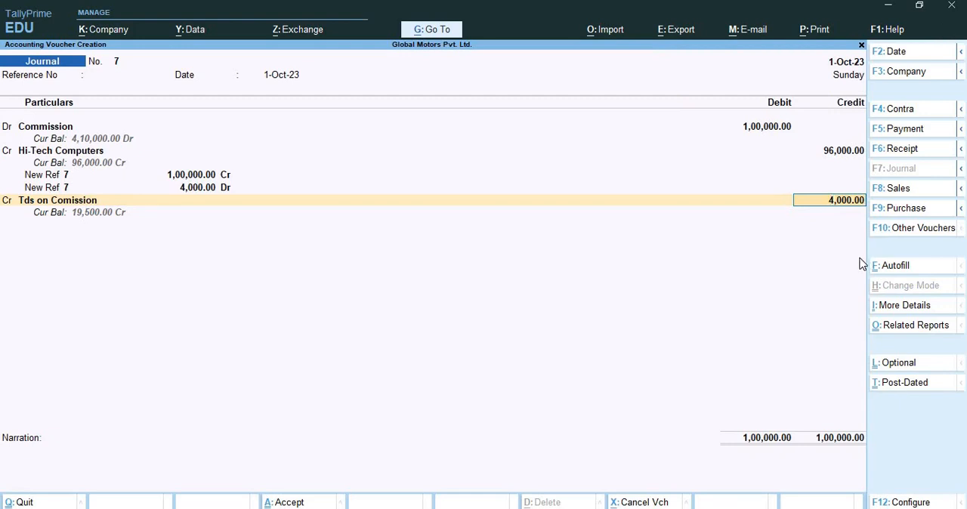
key("Return")
key("Return")
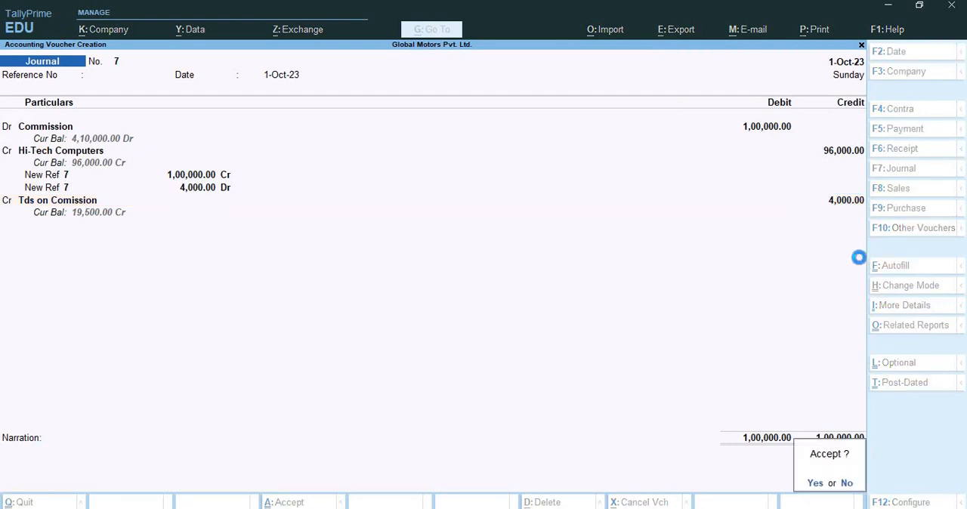
key("Return")
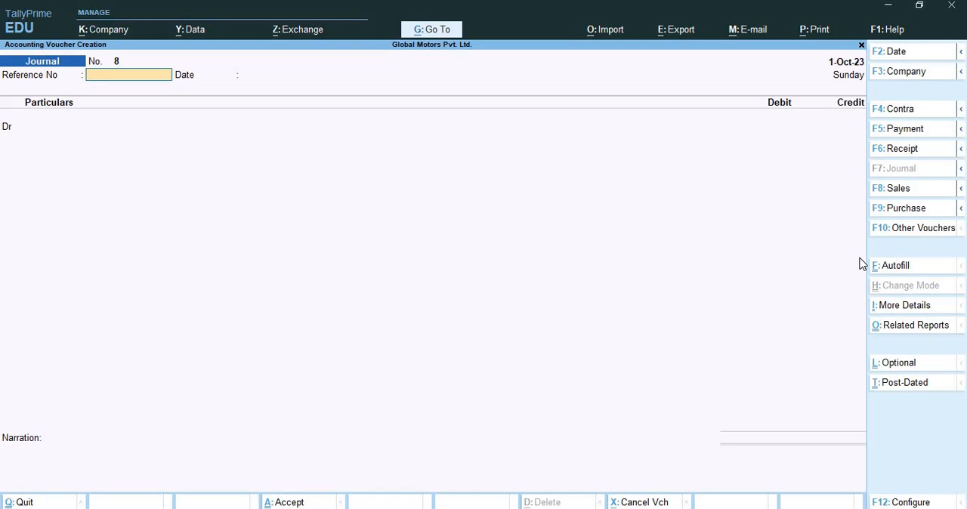
Leave voucher creation and open the Form 26Q report from the TDS reports
key("Escape")
key("Down")
key("Down")
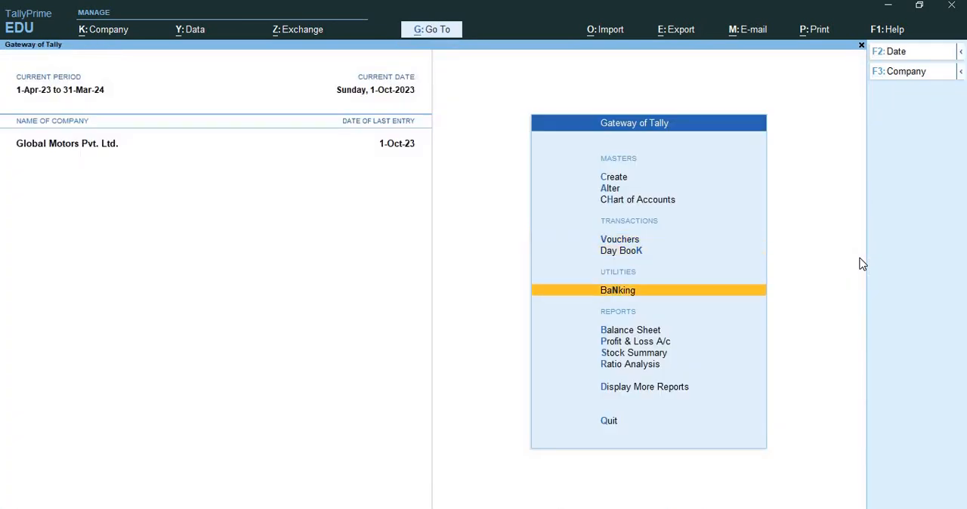
key("Down")
key("Down")
key("Down")
key("Down")
key("Down")
key("Return")
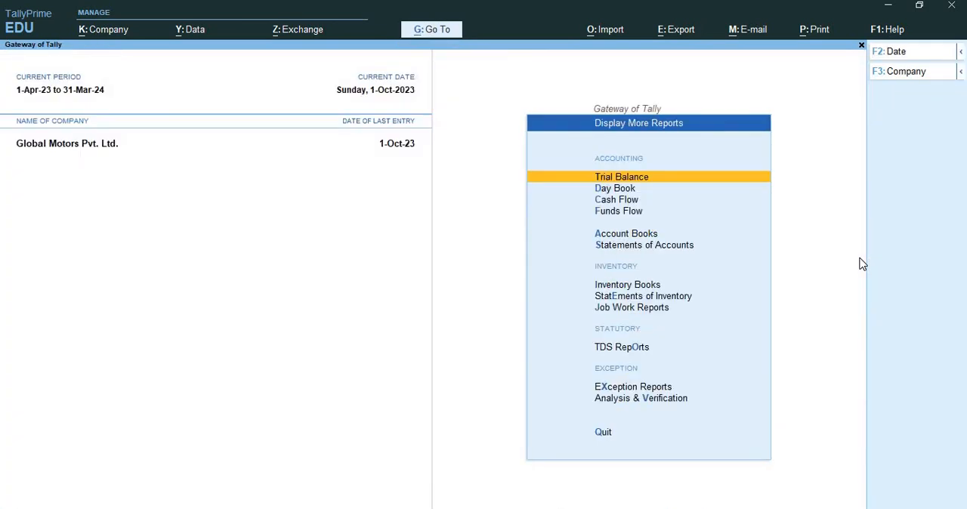
key("Down")
key("Down")
key("Down")
key("Down")
key("Down")
key("Down")
key("Down")
key("Down")
key("Down")
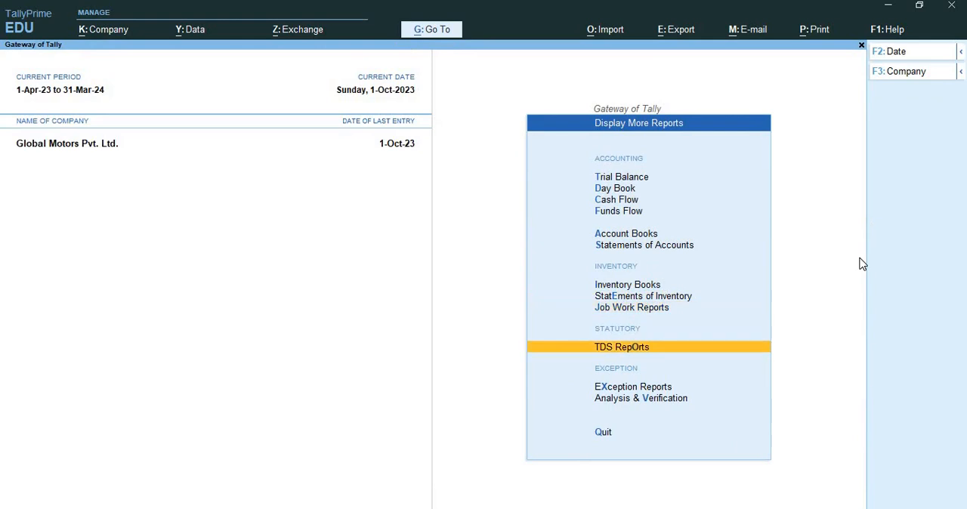
key("Return")
key("Down")
key("Return")
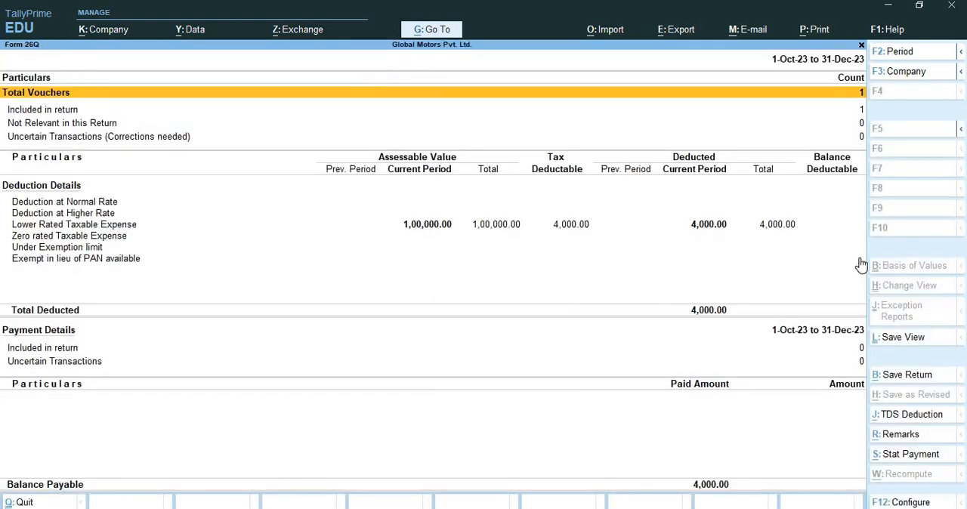
Examine the Lower Rated Taxable Expense line in Form 26Q, then close the report and return to the Gateway of Tally
key("Down")
key("Down")
key("Down")
key("Down")
key("Down")
key("Down")
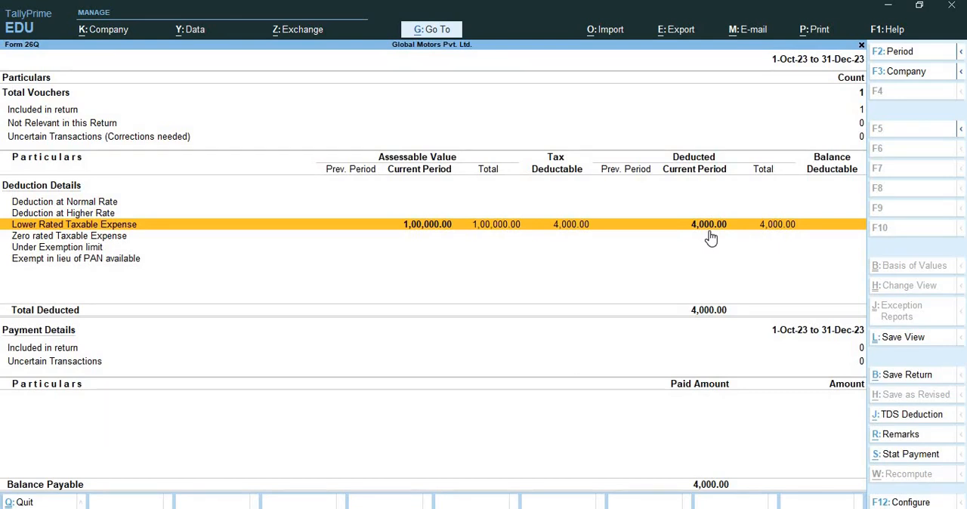
key("Escape")
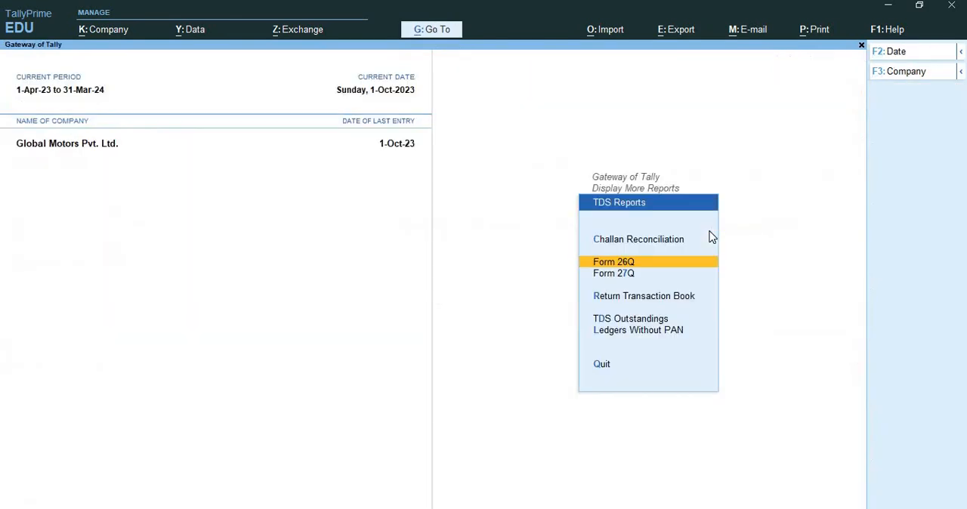
key("Escape")
key("Escape")
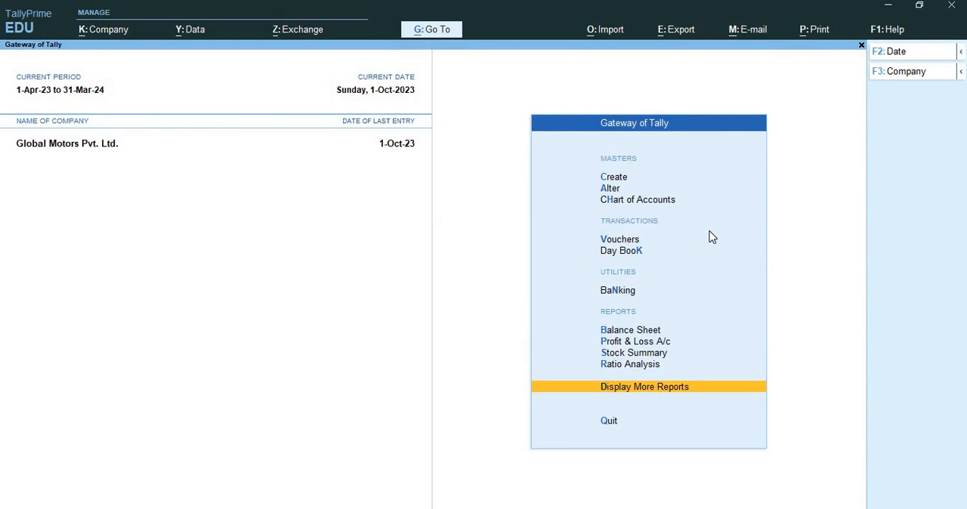
key("Up")
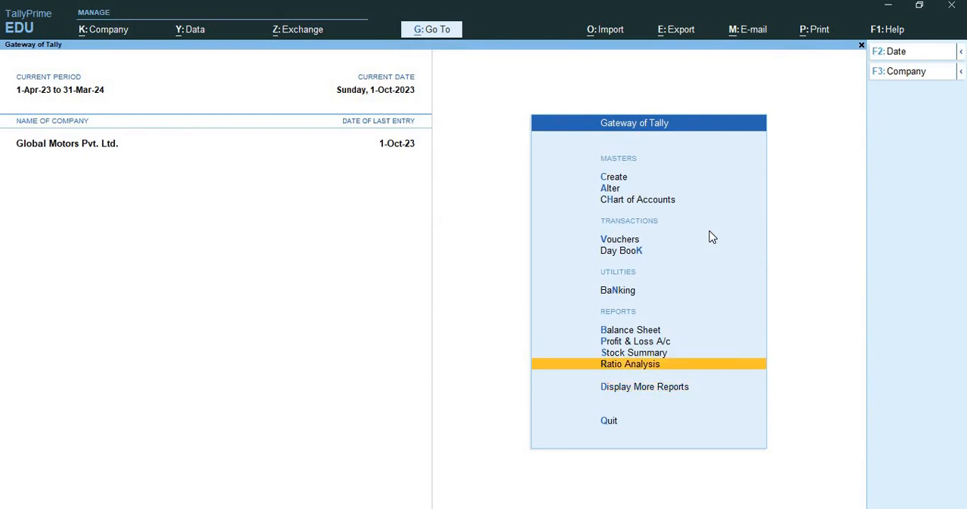